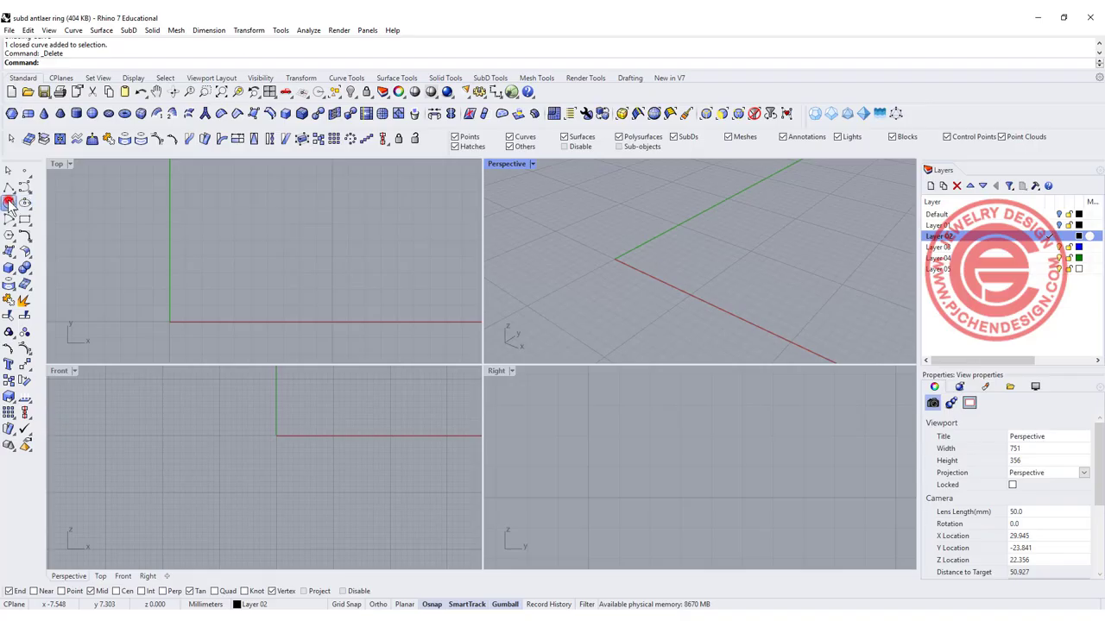
Draw the ring circle in the Front view, centred at the origin with a 16 mm diameter.
left_click(9, 203)
scroll(338, 508, "down", 4)
right_click_drag(266, 476, 222, 484)
left_click(246, 463)
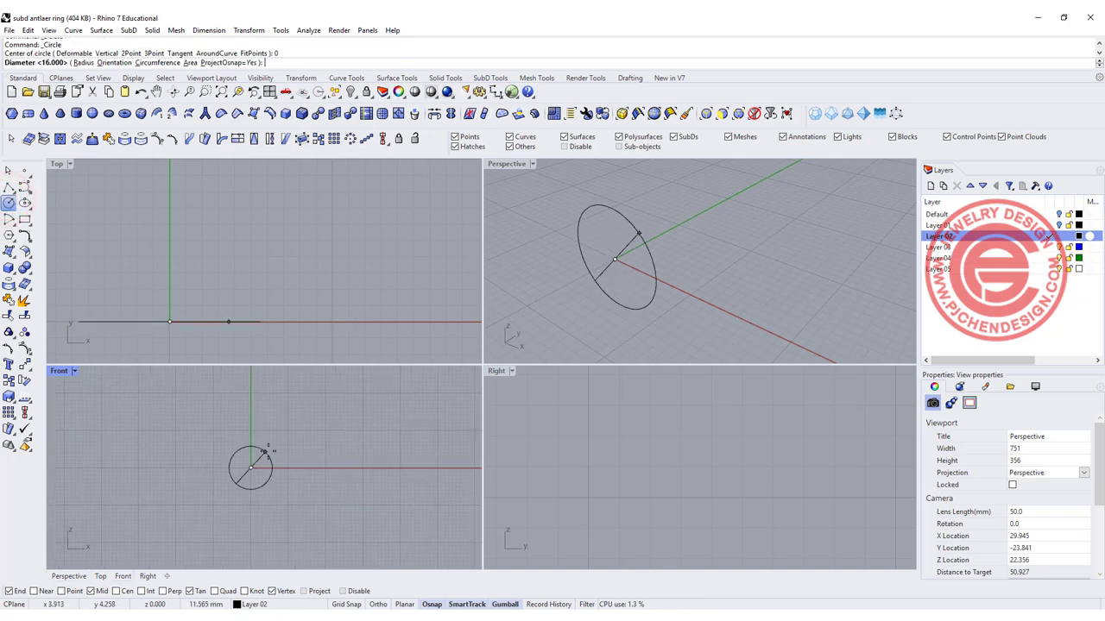
left_click(287, 459)
Draw the antler's main stem in the Top view as a six-point S-shaped control point curve, rising from just below the ring circle.
right_click_drag(576, 265, 617, 267)
scroll(218, 256, "down", 6)
mouse_move(191, 262)
right_mouse_down()
mouse_move(224, 229)
mouse_move(205, 250)
right_mouse_up()
left_click(24, 188)
scroll(212, 293, "up", 3)
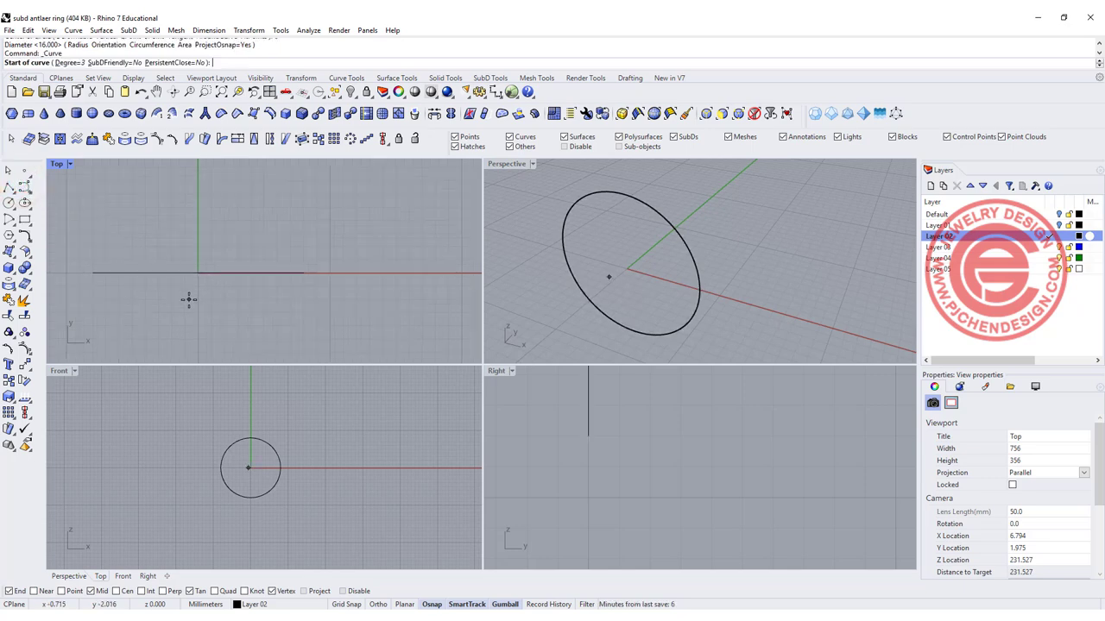
left_click(181, 296)
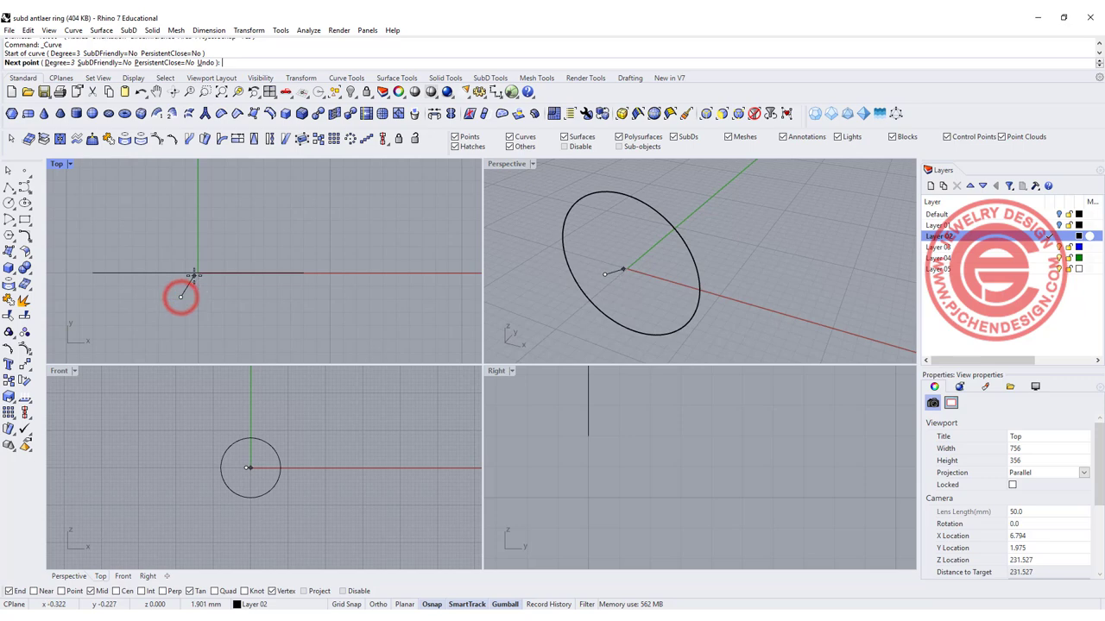
left_click(193, 285)
left_click(232, 263)
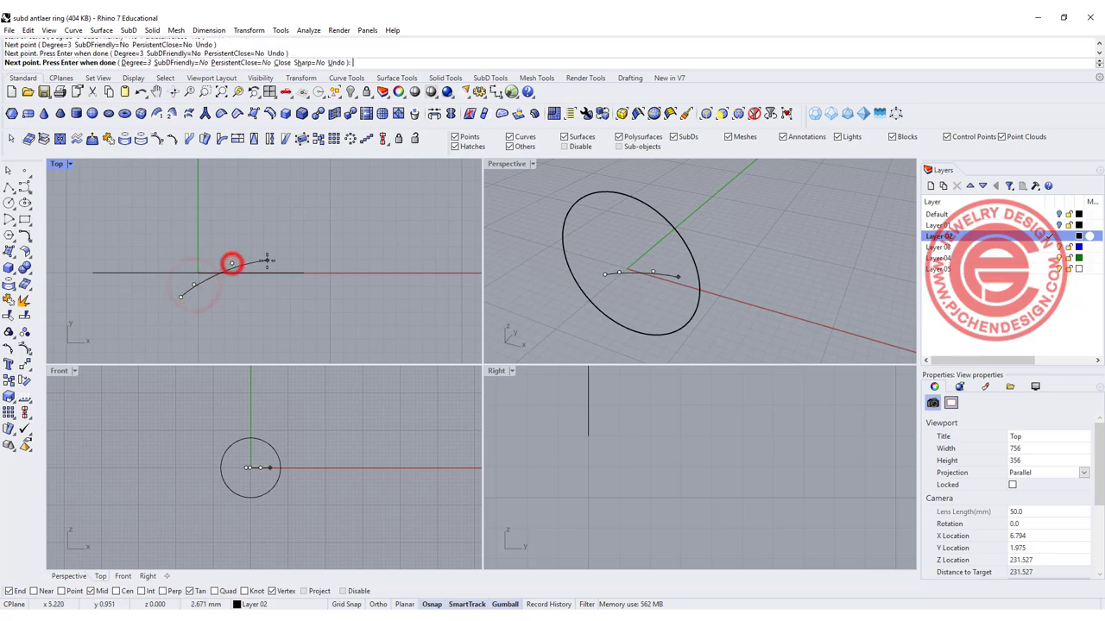
left_click(276, 255)
left_click(308, 235)
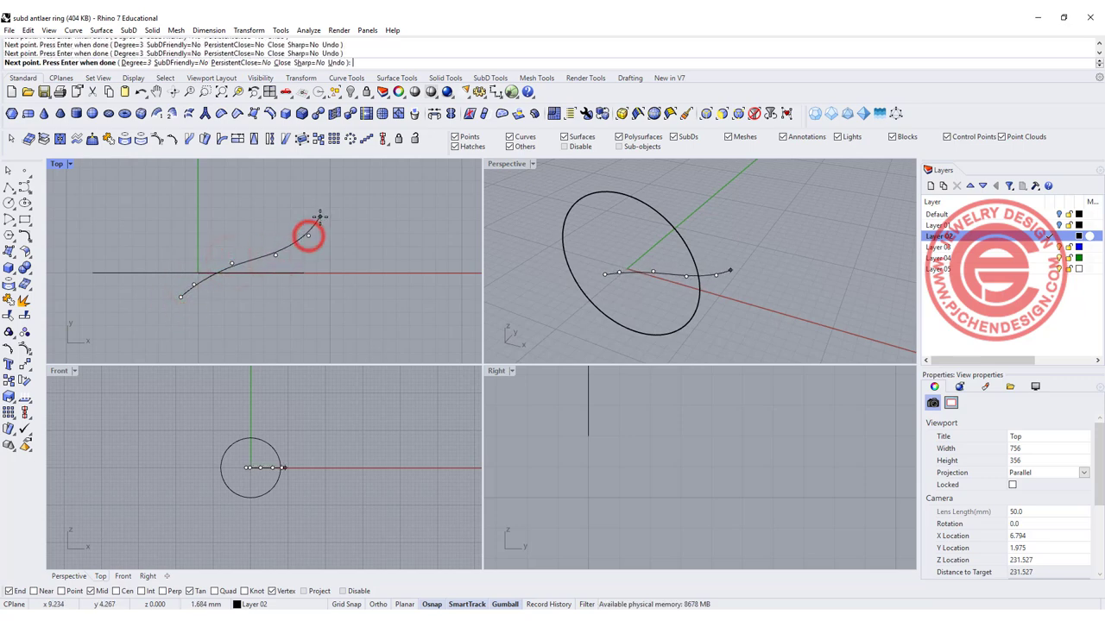
left_click(324, 205)
right_click(257, 238)
Maximize the Top view and draw a short four-point branch from the stem's lower part, curving up and back toward the Y axis.
right_click_drag(241, 251, 267, 301)
scroll(252, 271, "up", 4)
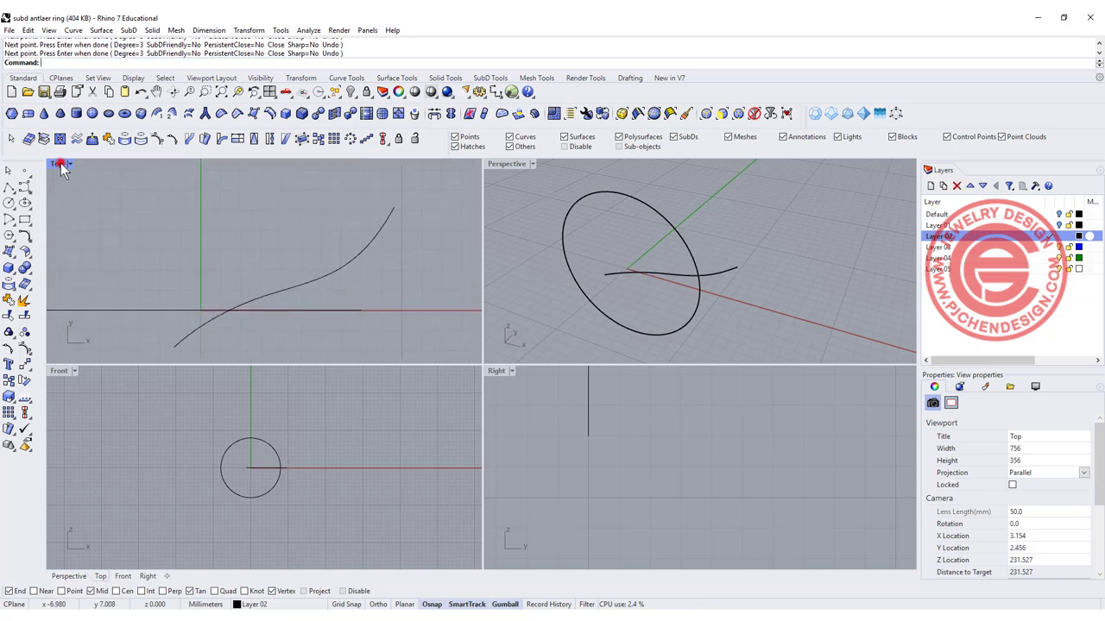
double_click(57, 163)
key("Return")
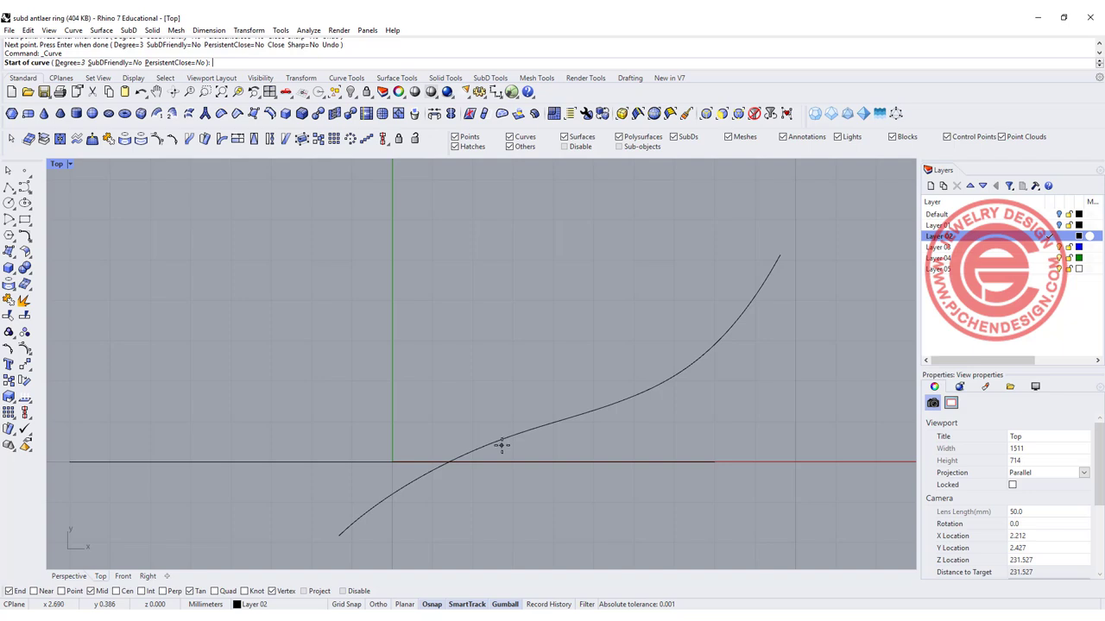
left_click(496, 441)
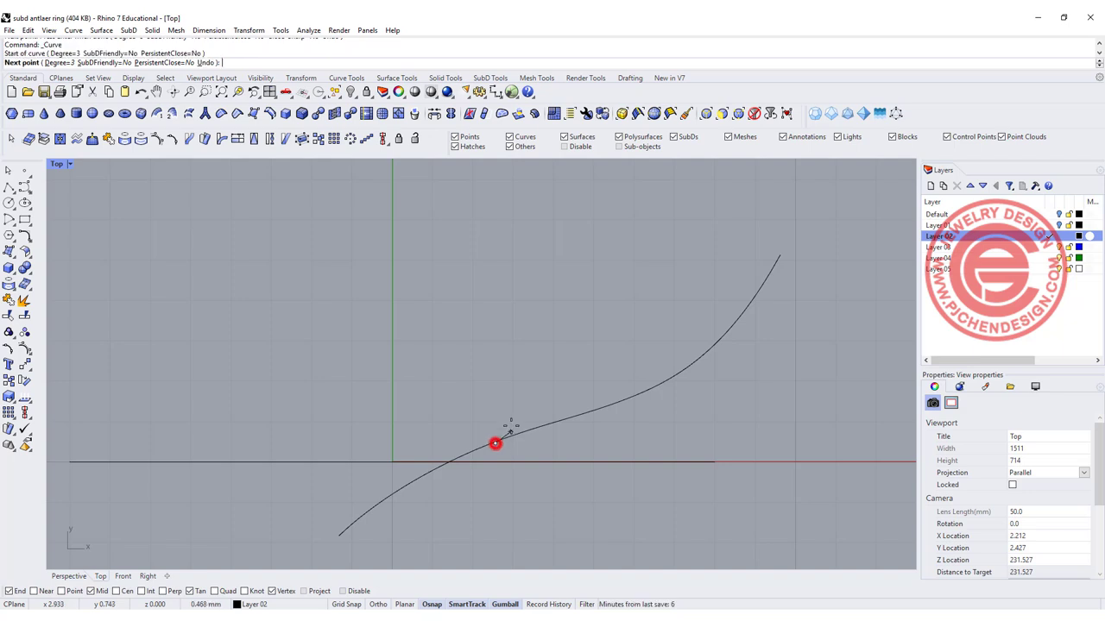
left_click(506, 403)
left_click(496, 363)
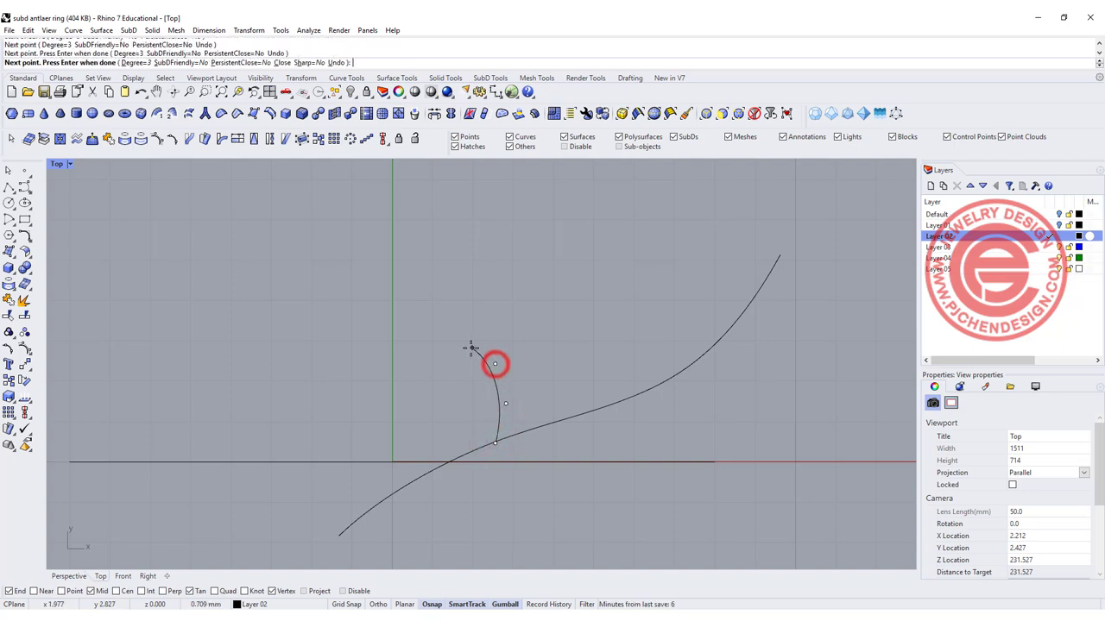
left_click(464, 350)
key("Return")
Draw a tall five-point branch curve rising from the upper part of the main stem and bending left at its tip.
right_click_drag(537, 339, 456, 366)
right_click_drag(579, 332, 544, 346)
right_click(547, 346)
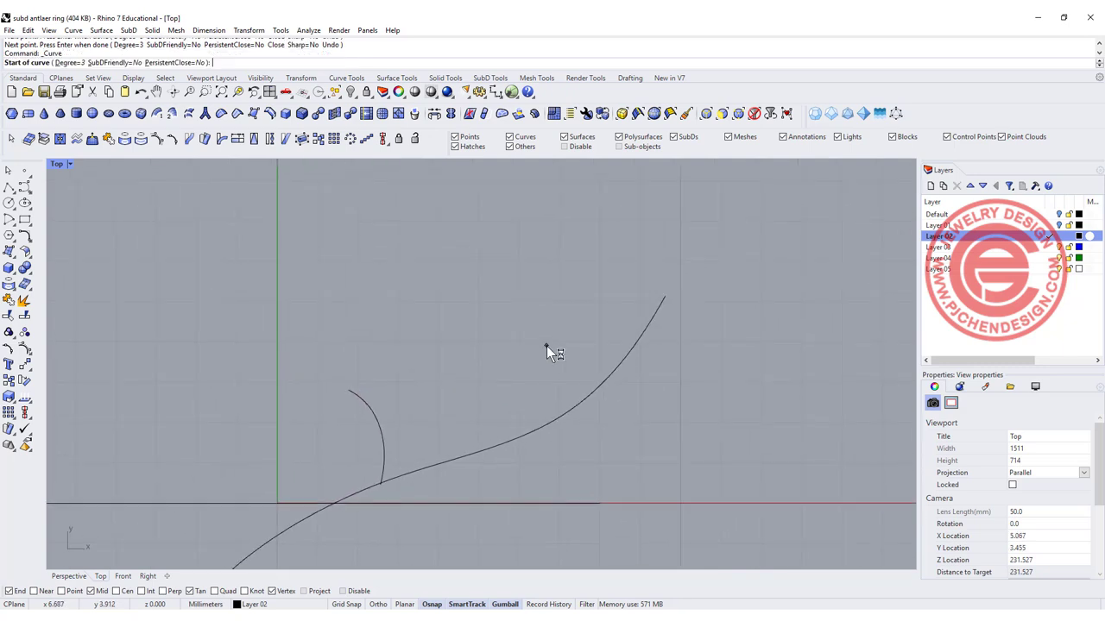
left_click(548, 426)
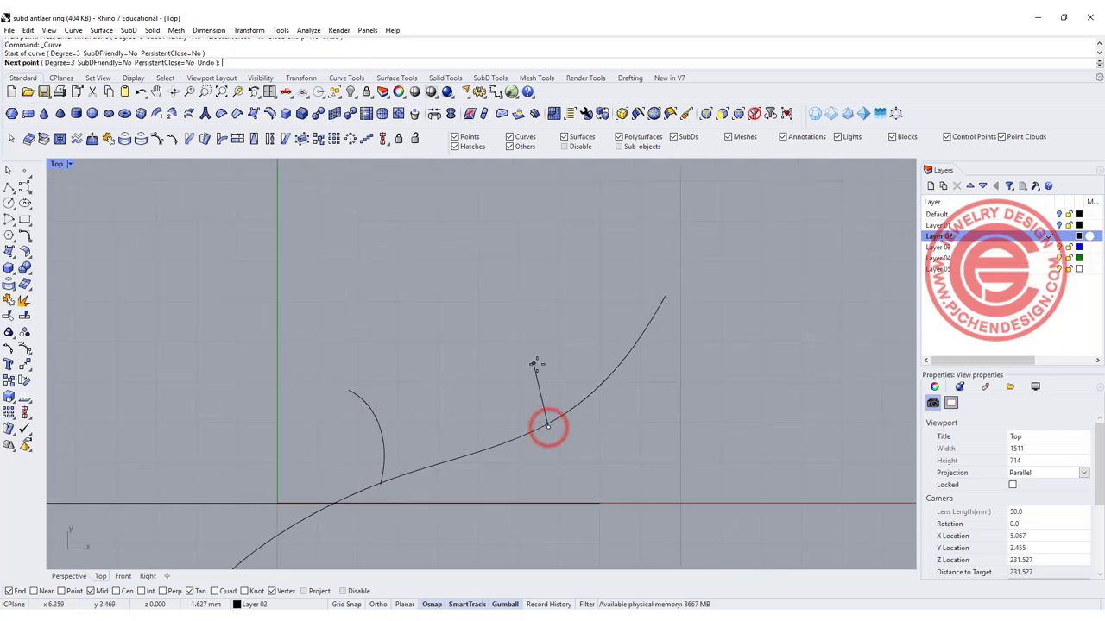
left_click(579, 334)
left_click(584, 280)
left_click(581, 232)
left_click(549, 180)
key("Return")
Draw a four-point tine curve starting midway on the tall branch and rising along its right side.
key("Return")
left_click(577, 302)
left_click(607, 282)
left_click(618, 236)
left_click(609, 208)
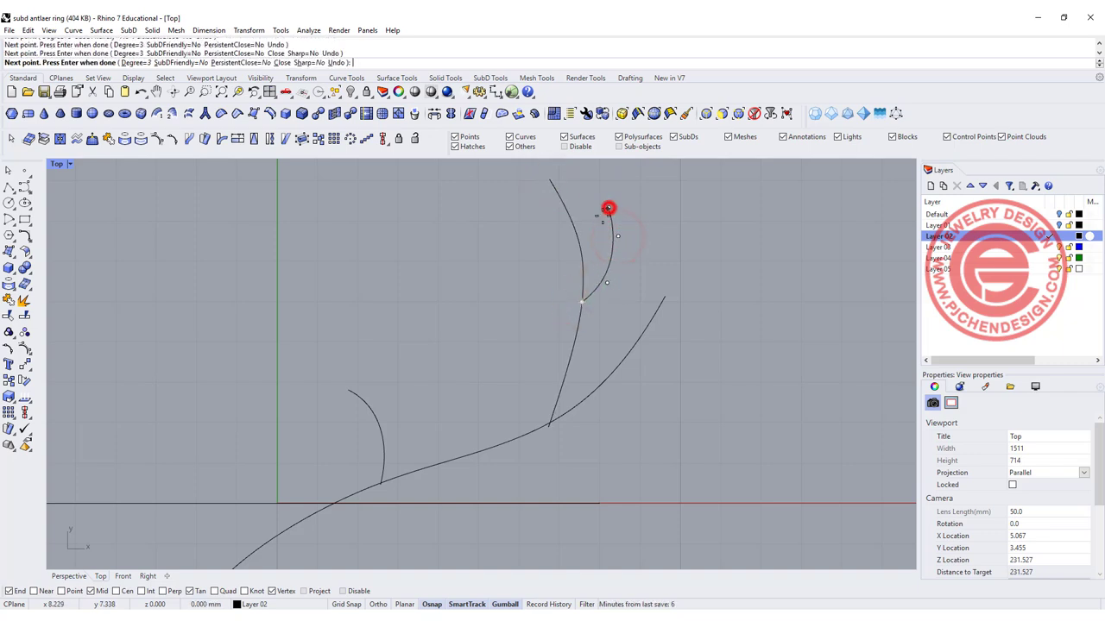
key("Return")
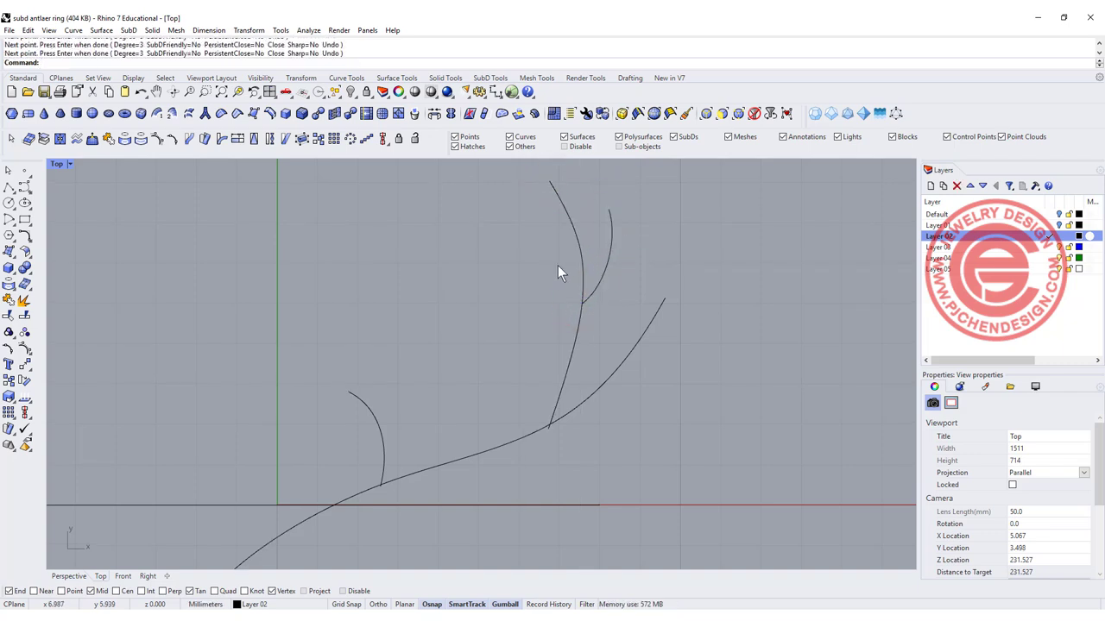
Draw a four-point side branch starting at the lower part of the tall branch and sweeping up to the left.
key("Return")
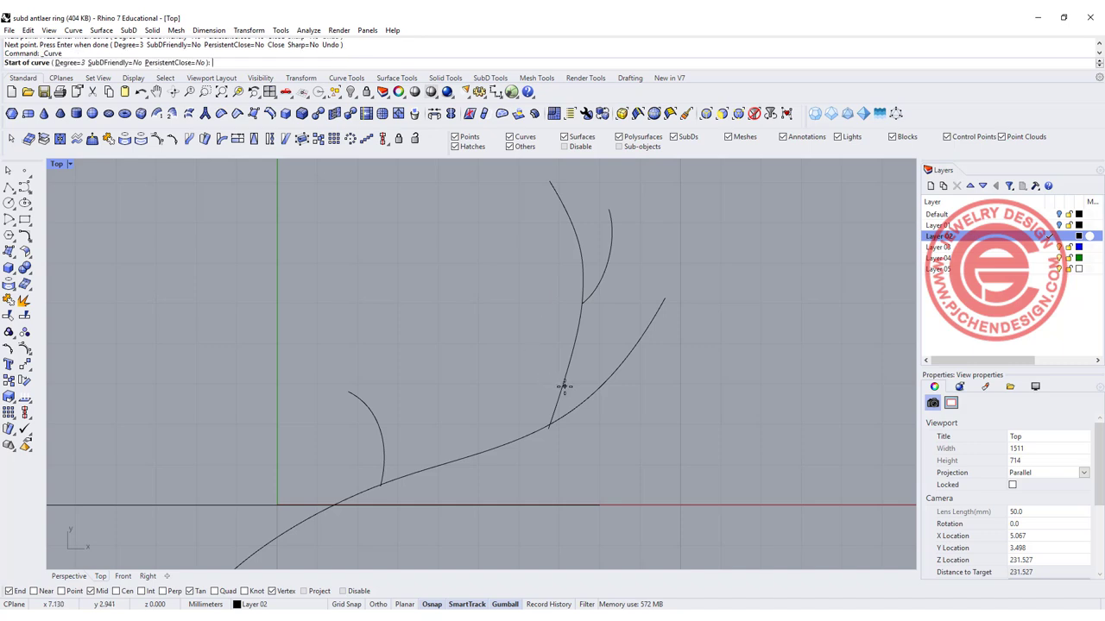
left_click(571, 384)
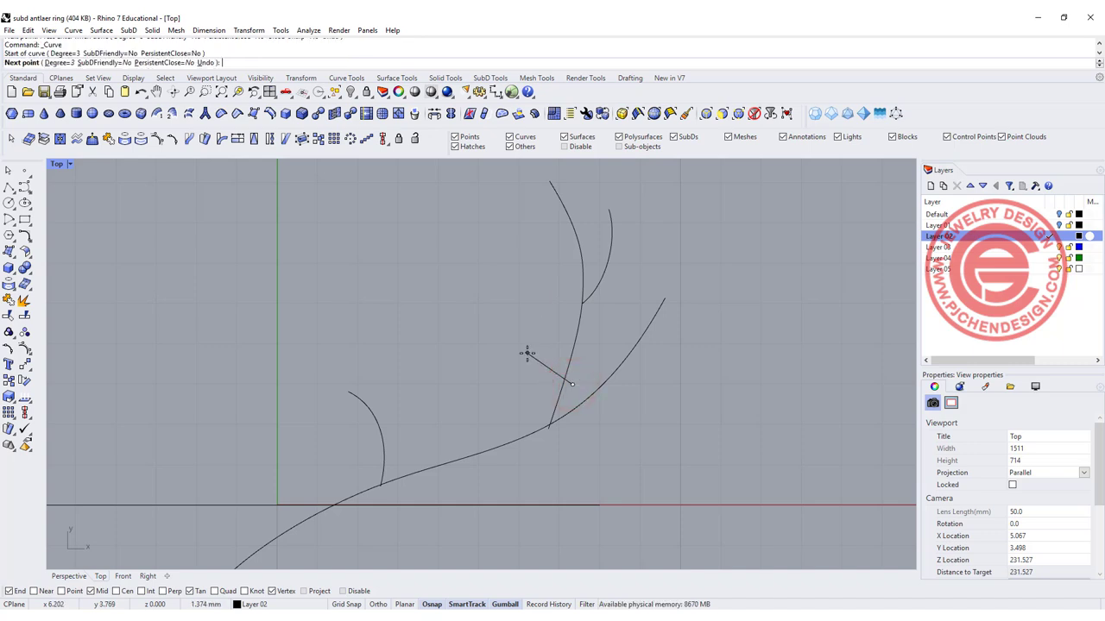
left_click(527, 353)
left_click(498, 308)
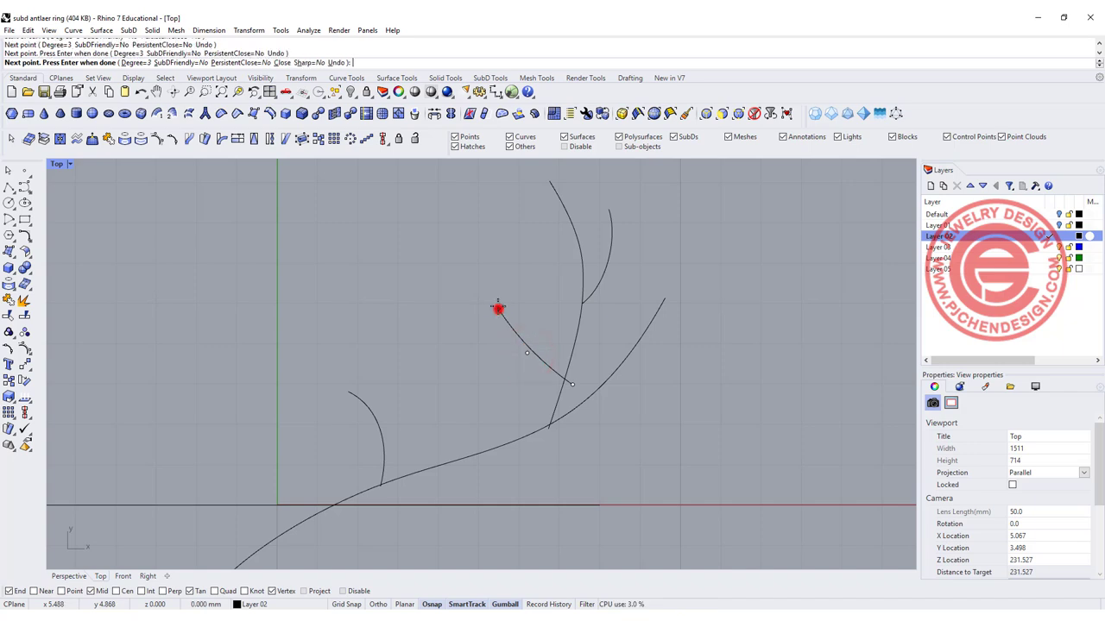
left_click(491, 282)
key("Return")
Draw a small five-point tine curve starting on the left side branch and rising between it and the tall branch.
key("Return")
left_click(508, 330)
left_click(528, 311)
left_click(534, 283)
left_click(532, 255)
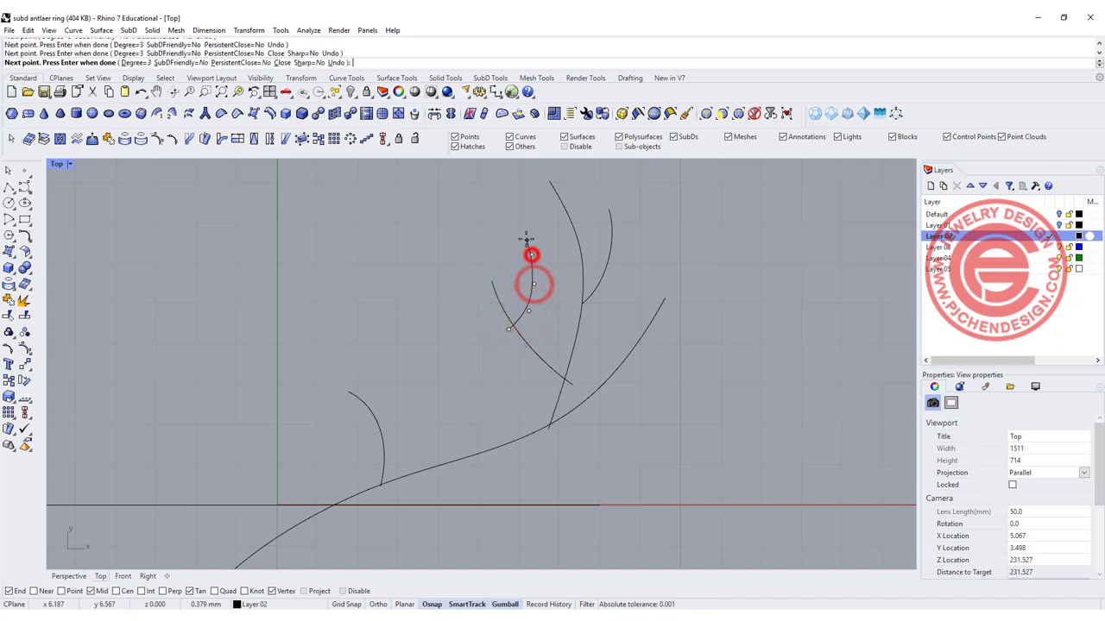
left_click(525, 236)
key("Return")
Move the tip control point of the tall branch slightly to the left to strengthen its bend.
scroll(513, 241, "down", 6)
right_click_drag(494, 311, 504, 383)
scroll(529, 364, "up", 2)
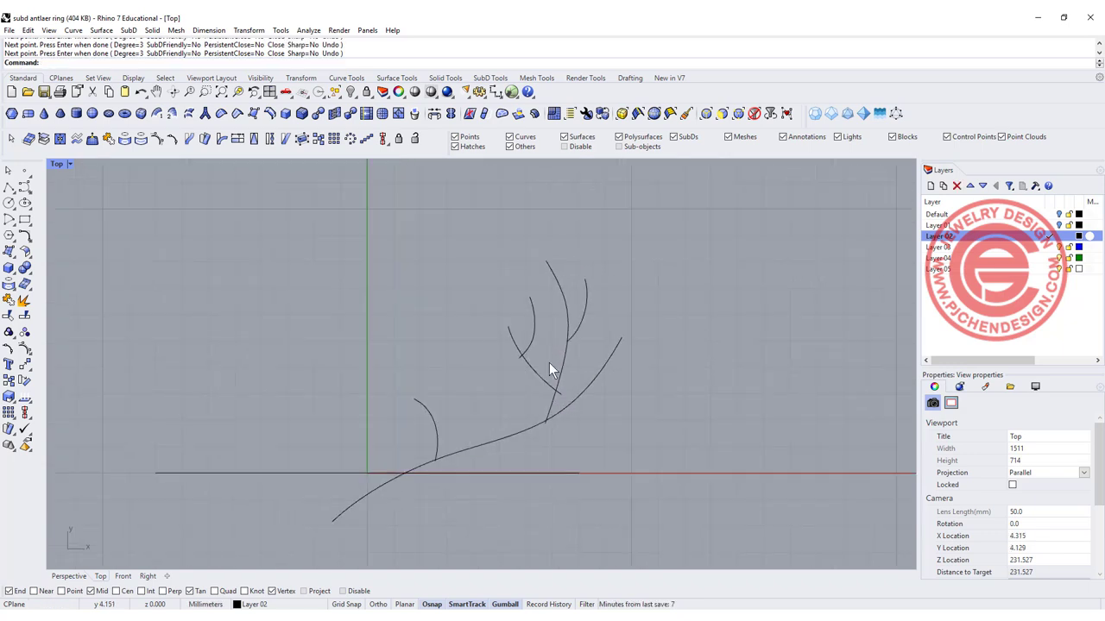
scroll(539, 270, "up", 2)
left_click(557, 271)
scroll(557, 271, "up", 4)
left_click(542, 256)
left_click_drag(579, 234, 569, 235)
left_click(741, 315)
Scale the six antler curves down uniformly and shift them left so the main stem's tip lines up with the ring's outer edge.
scroll(739, 315, "down", 4)
right_click_drag(696, 371, 568, 285)
scroll(571, 338, "down", 2)
left_click_drag(568, 378, 340, 260)
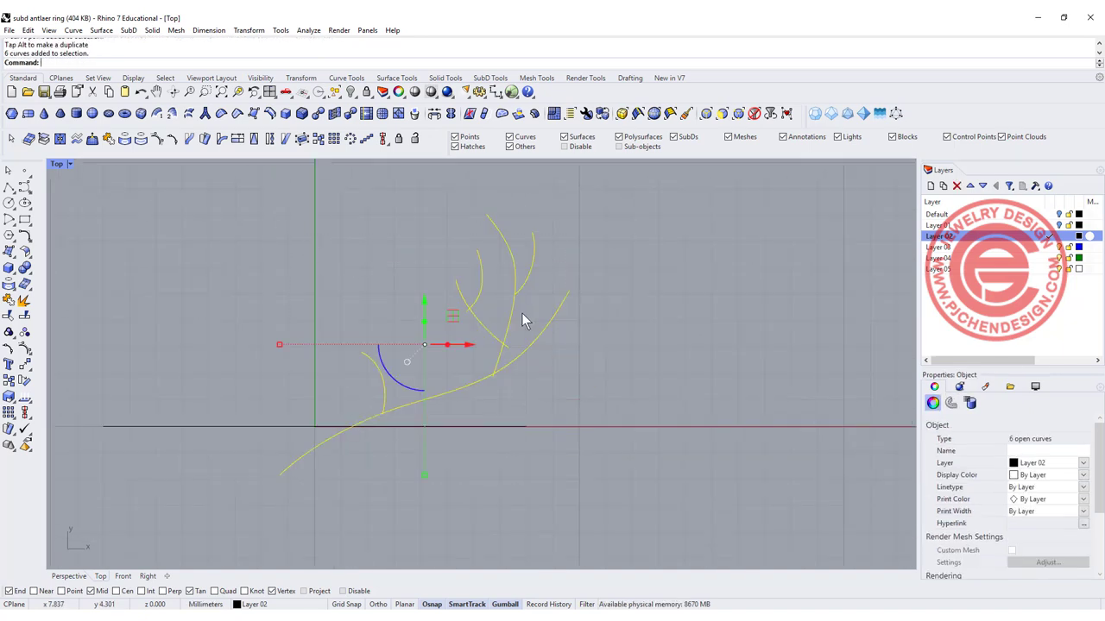
left_click(510, 428)
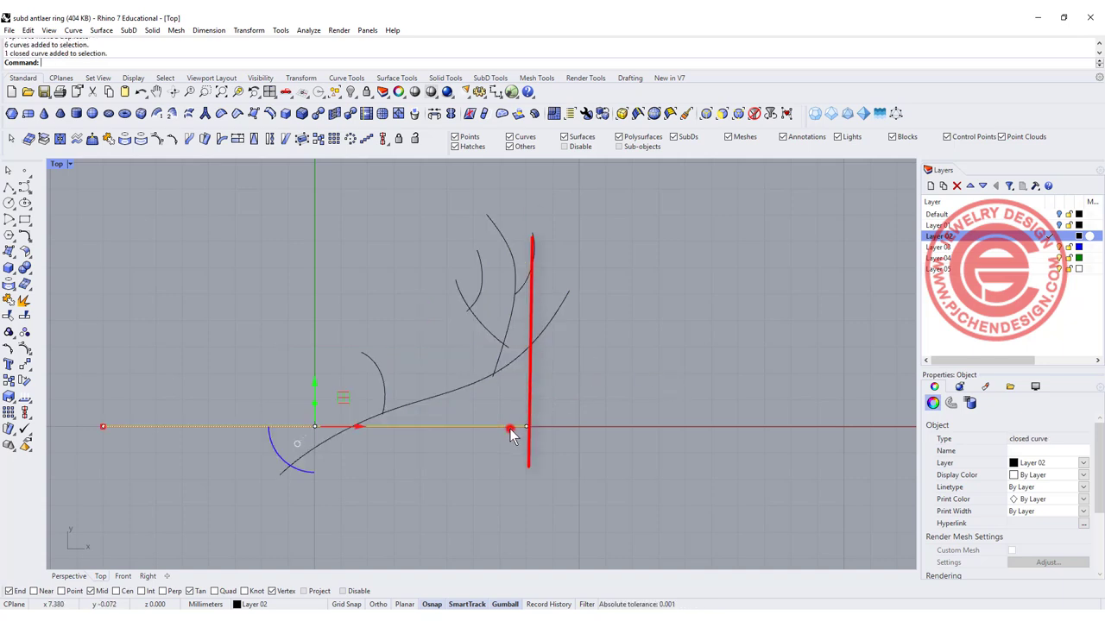
left_click(532, 259)
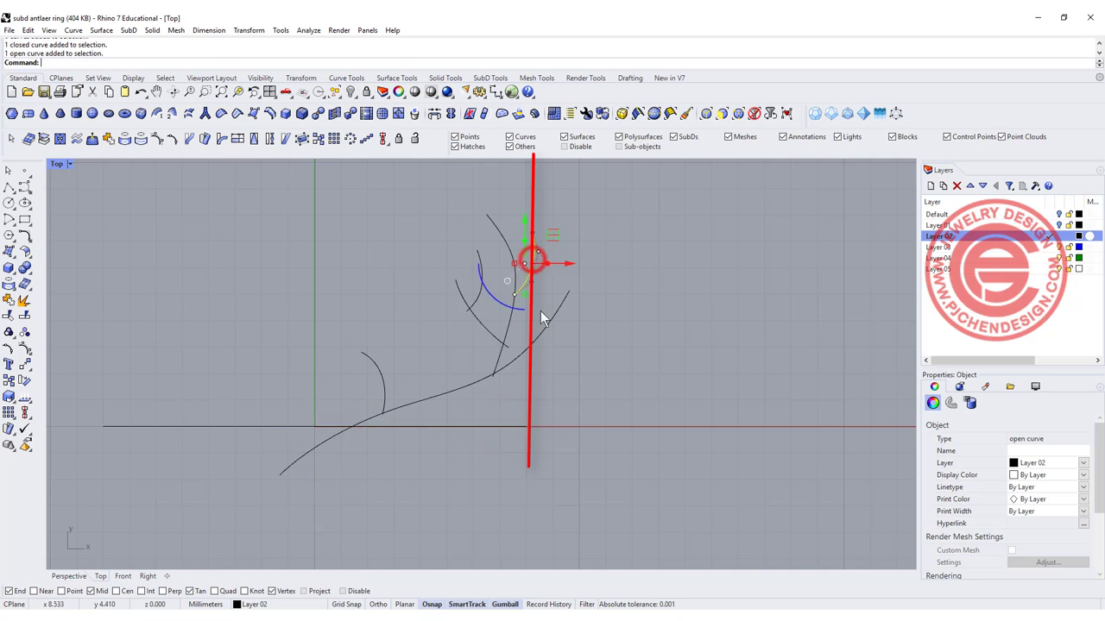
left_click(570, 327)
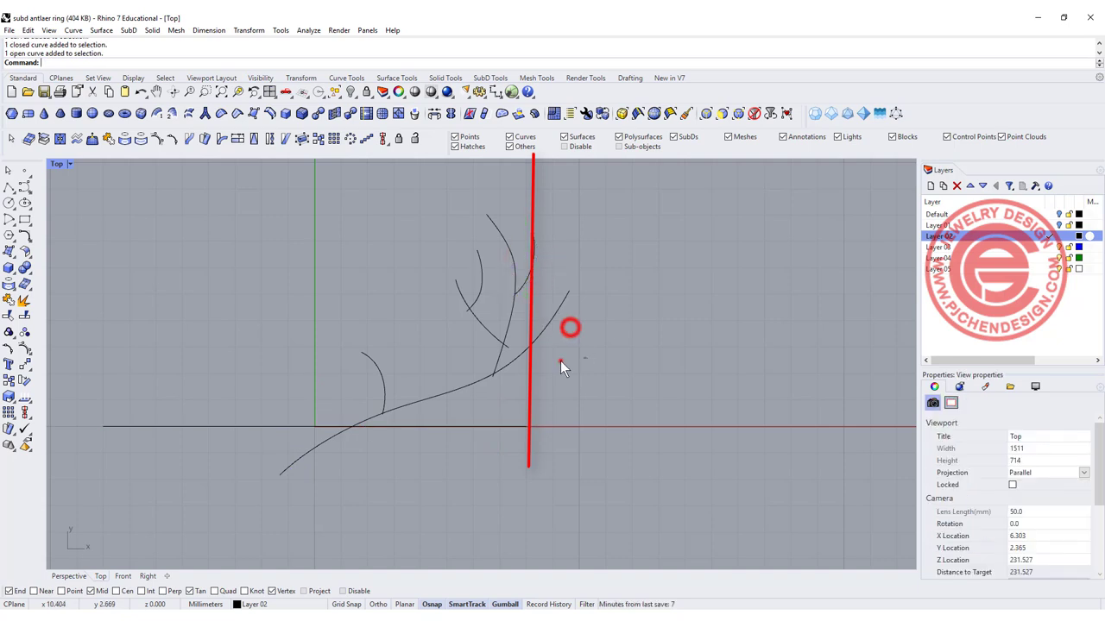
left_click_drag(560, 359, 272, 239)
left_click_drag(279, 345, 308, 345, "shift")
left_click_drag(471, 344, 455, 347)
Move the main stem's two lowest control points down and slightly right to steepen its lower end.
left_click(297, 444)
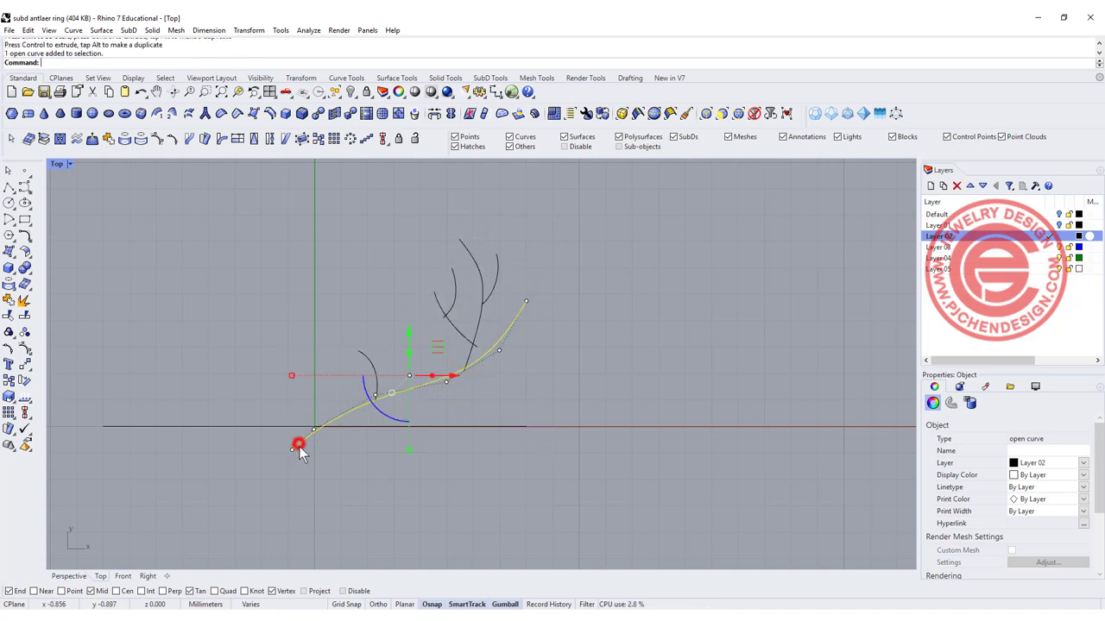
left_click_drag(268, 402, 349, 479)
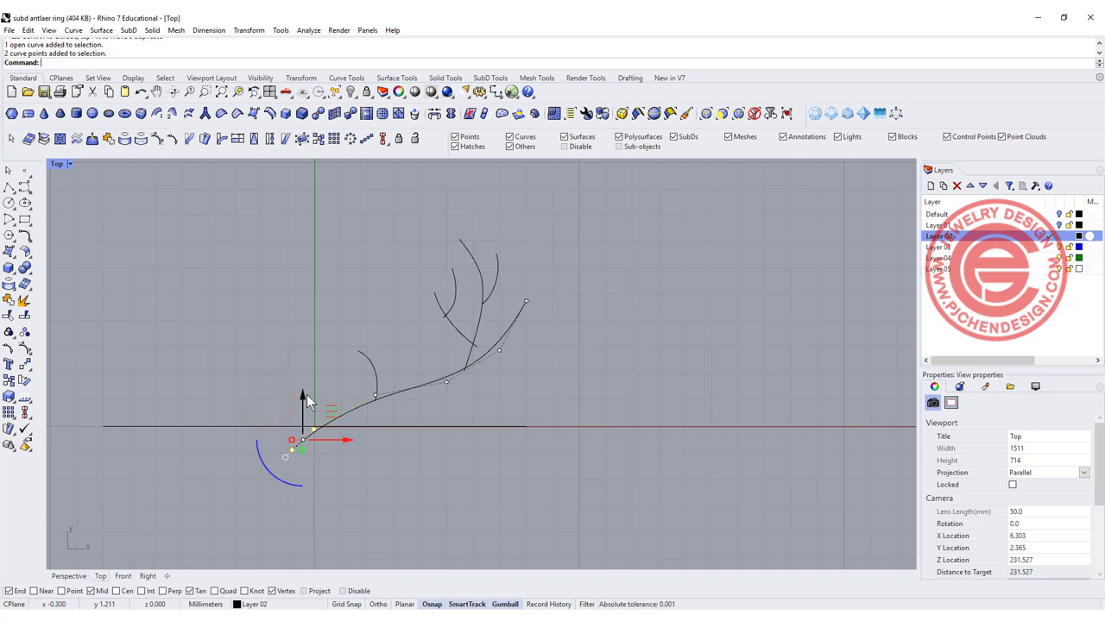
left_click_drag(303, 396, 339, 423)
Move the base control point of the short lower branch to the right so it meets the main stem.
scroll(348, 447, "up", 4)
scroll(565, 358, "down", 2)
scroll(515, 315, "up", 3)
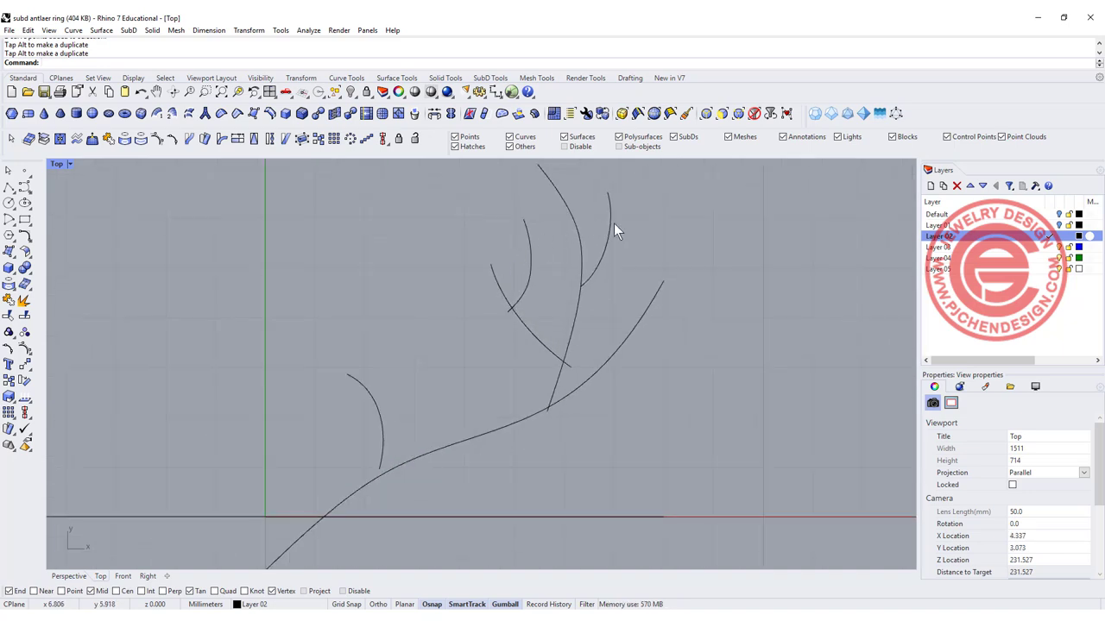
scroll(522, 281, "down", 3)
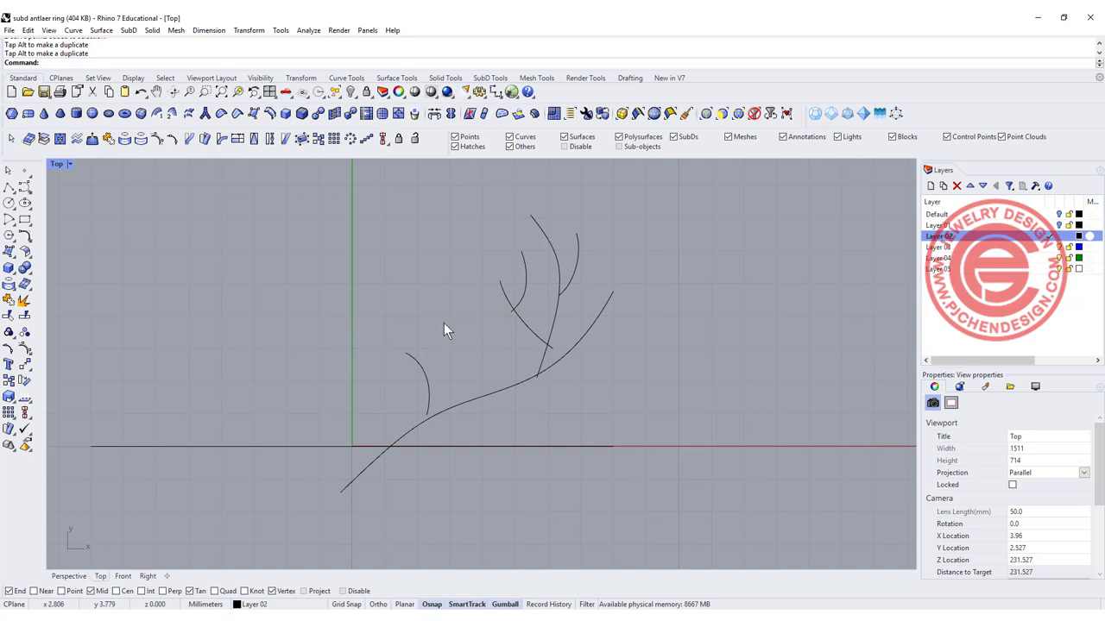
scroll(422, 416, "up", 2)
left_click(430, 410)
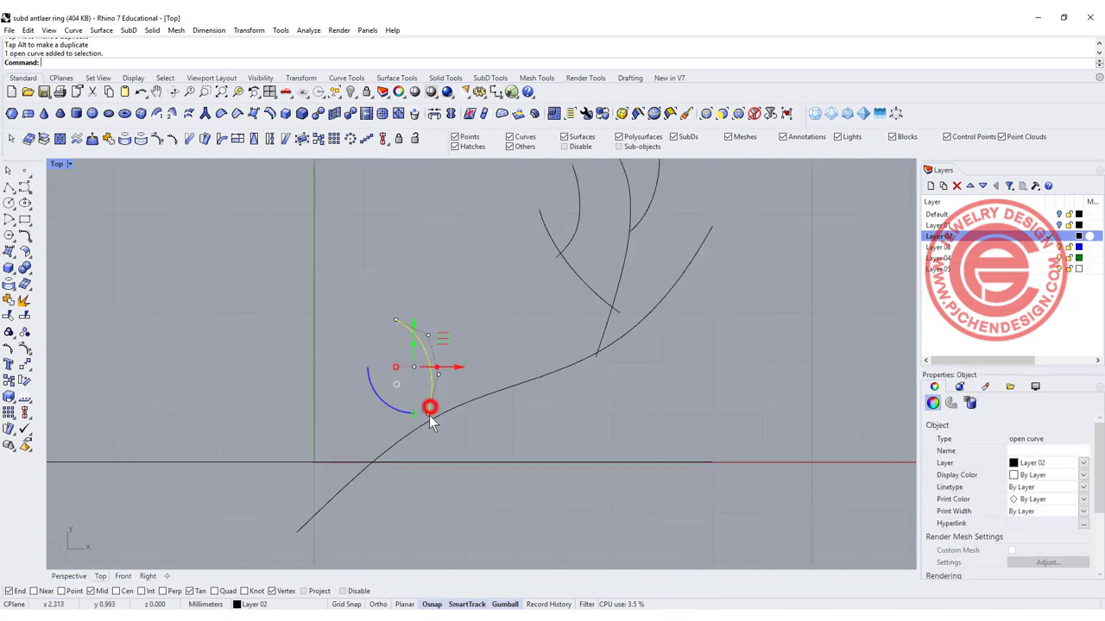
scroll(387, 410, "up", 4)
left_click_drag(363, 407, 472, 426)
left_click_drag(477, 386, 502, 389)
Try the right tine's base point lower on the tall branch, undo that move, and shift the point slightly up the branch instead.
scroll(608, 291, "down", 6)
right_click_drag(621, 311, 555, 380)
scroll(627, 269, "up", 6)
scroll(637, 283, "down", 3)
scroll(608, 326, "up", 4)
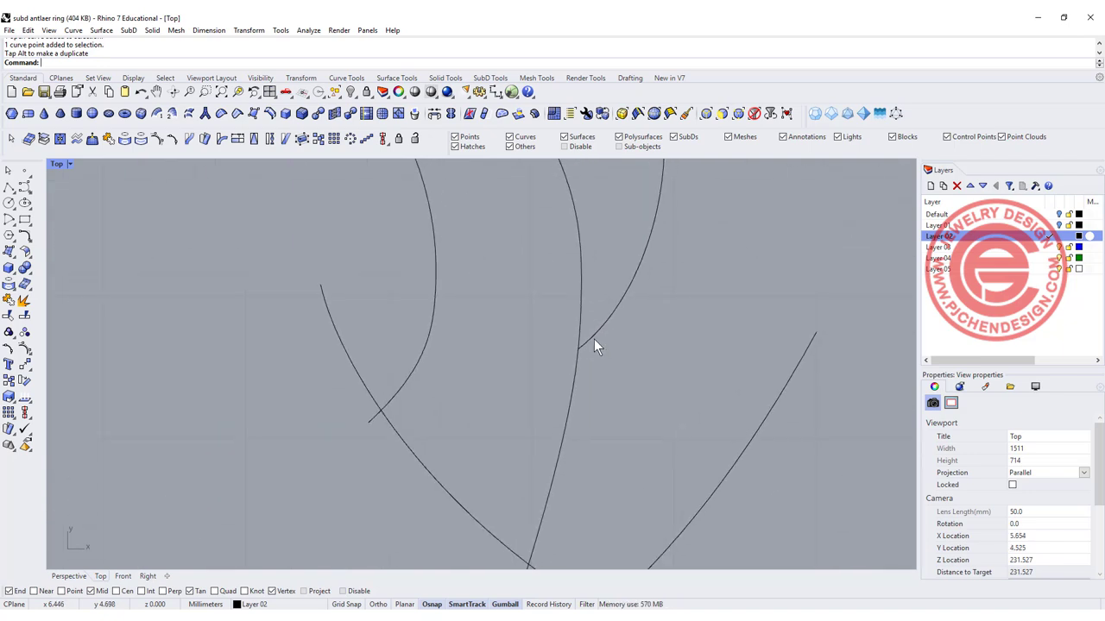
left_click(594, 339)
left_click_drag(552, 326, 593, 381)
left_click_drag(603, 320, 582, 466)
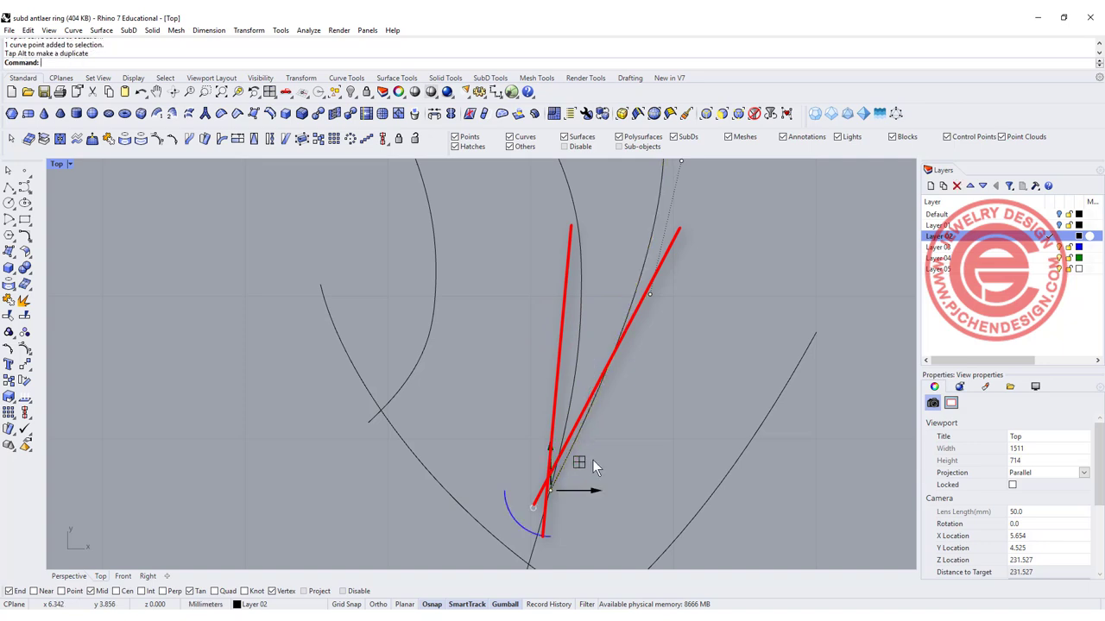
left_click(544, 365)
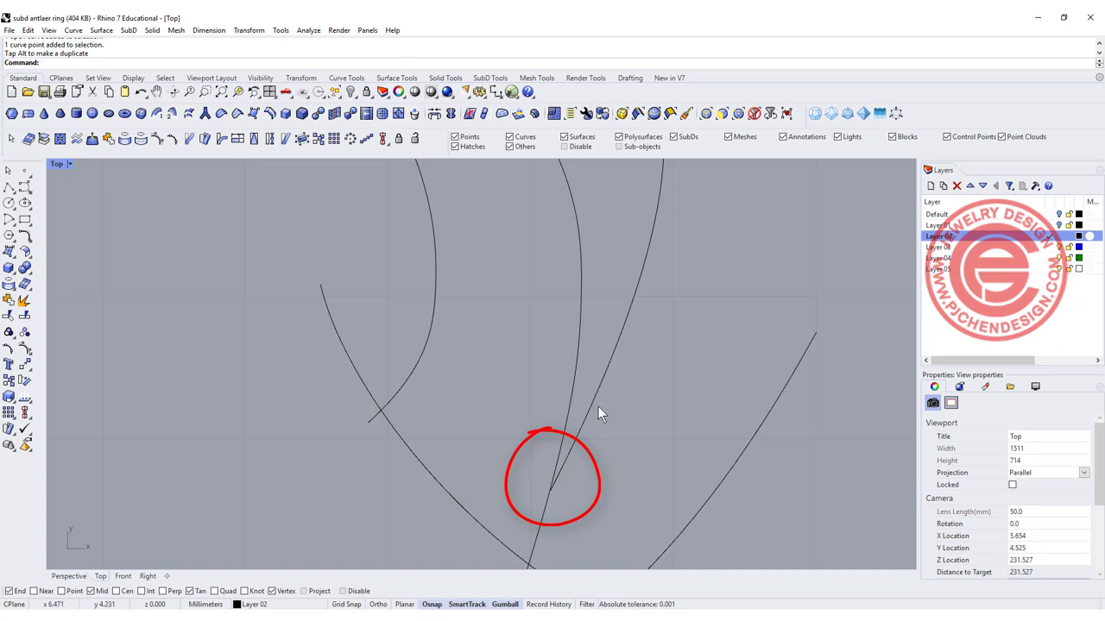
key("ctrl+z")
right_click_drag(602, 335, 593, 373)
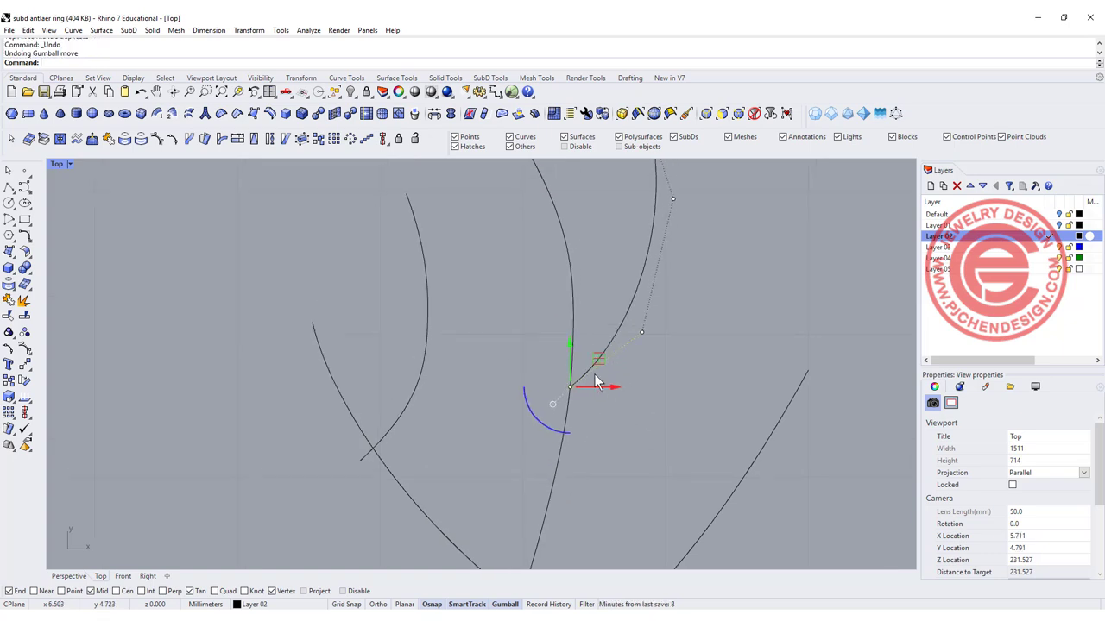
left_click_drag(573, 348, 568, 319)
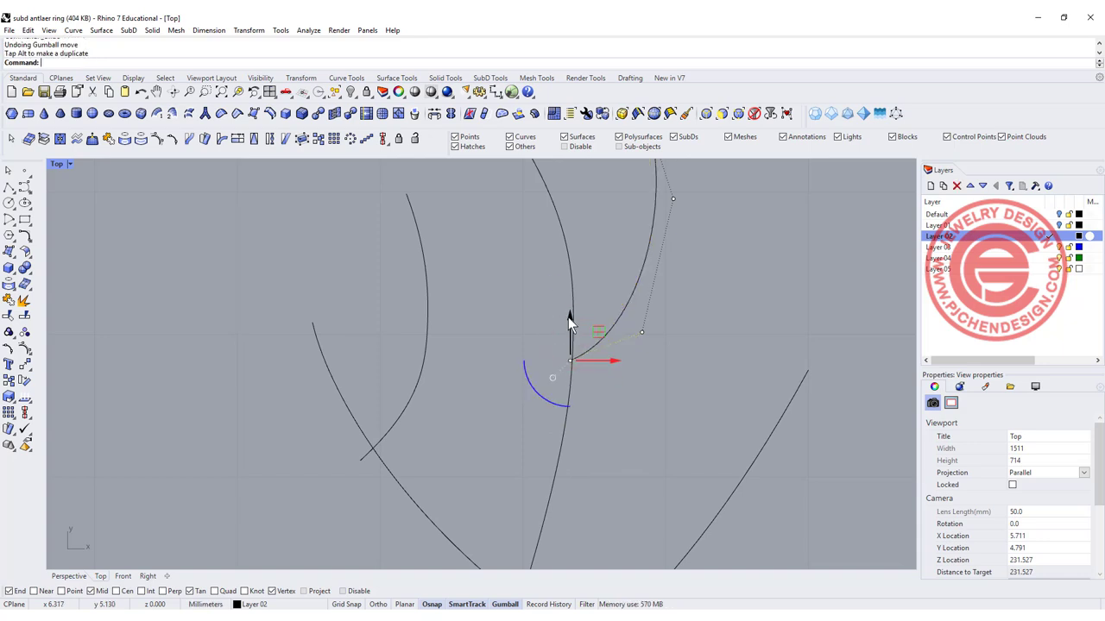
Move the base control point of the tall branch to the right so it meets the main stem.
scroll(610, 415, "down", 4)
scroll(592, 408, "down", 8)
right_click_drag(543, 402, 456, 336)
scroll(481, 390, "up", 5)
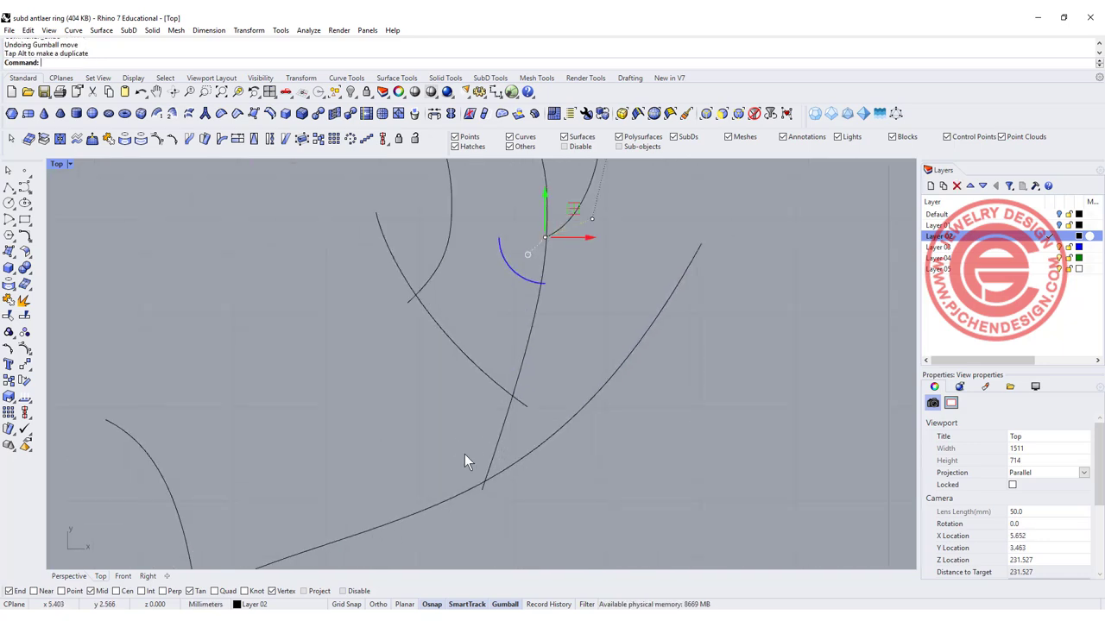
right_click_drag(495, 444, 513, 399)
left_click(511, 405)
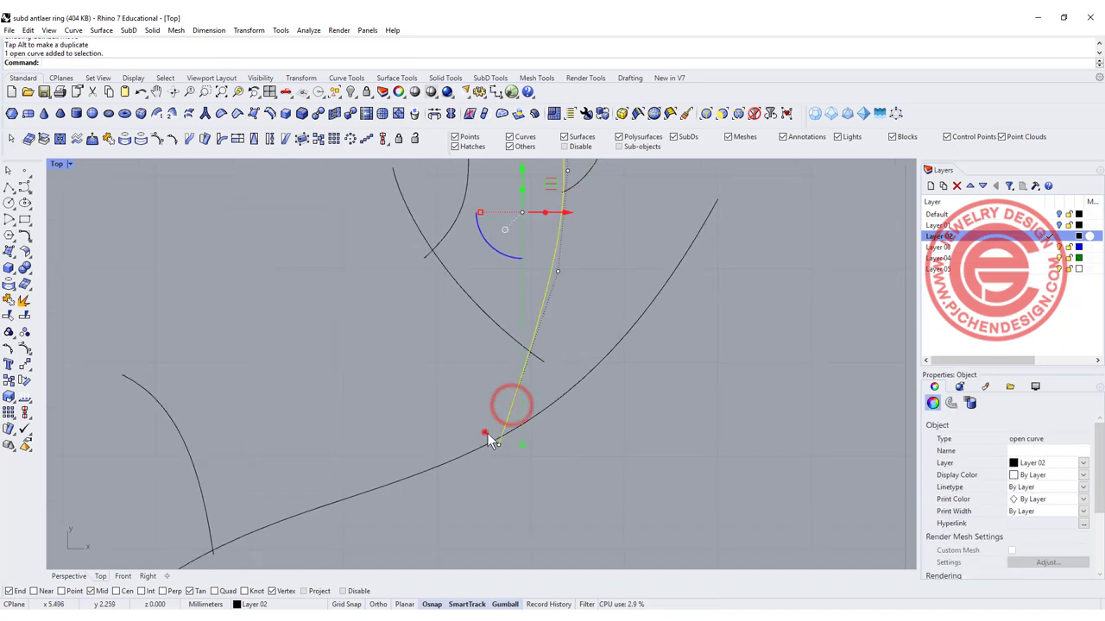
left_click_drag(484, 432, 518, 459)
left_click_drag(529, 418, 549, 409)
left_click(671, 447)
Turn on the left side branch's control points and move its base point up so it ends on the tall branch.
scroll(556, 423, "down", 4)
mouse_move(556, 423)
right_mouse_down()
mouse_move(554, 394)
mouse_move(549, 424)
right_mouse_up()
left_click(540, 382)
key("F10")
left_click(532, 352)
left_click_drag(569, 357, 573, 339)
left_click(608, 290)
key("Escape")
scroll(607, 291, "down", 6)
right_click_drag(685, 377, 672, 402)
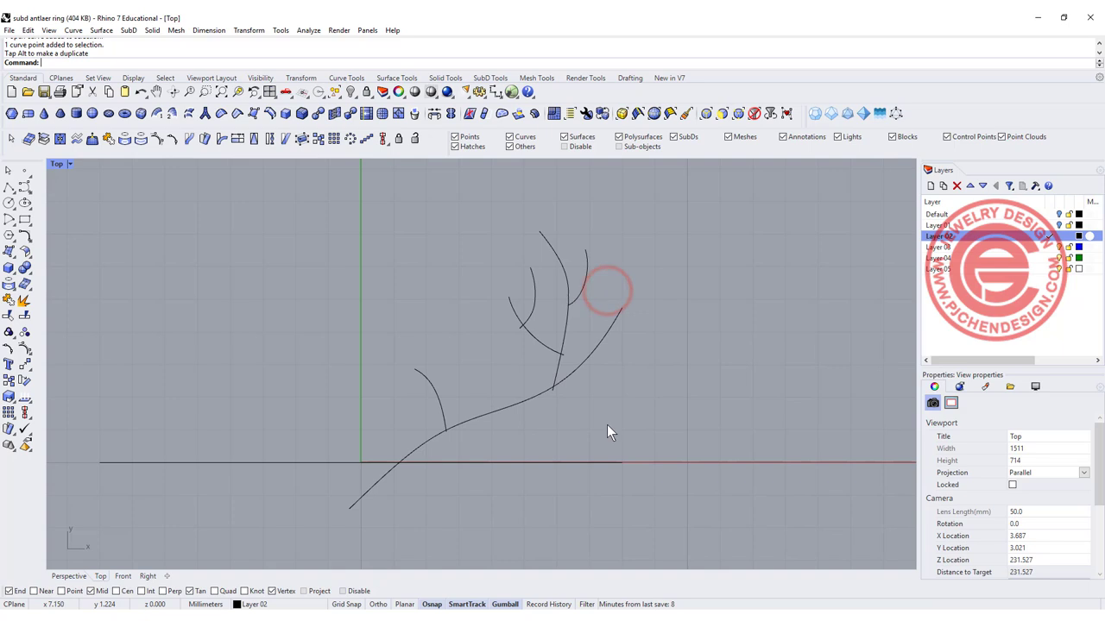
Examine the six antler curves against the ring circle in the Perspective view.
double_click(57, 165)
left_click(704, 279)
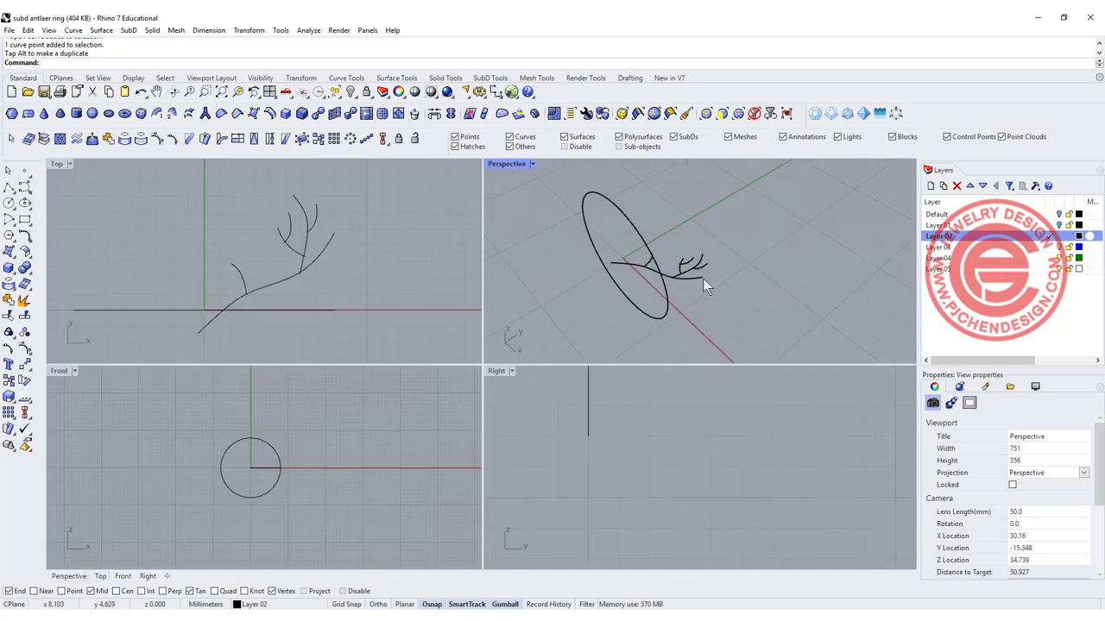
double_click(509, 165)
left_click_drag(291, 307, 553, 412)
right_click_drag(544, 365, 662, 334)
mouse_move(592, 340)
right_mouse_down()
mouse_move(561, 330)
mouse_move(567, 370)
mouse_move(609, 346)
right_mouse_up()
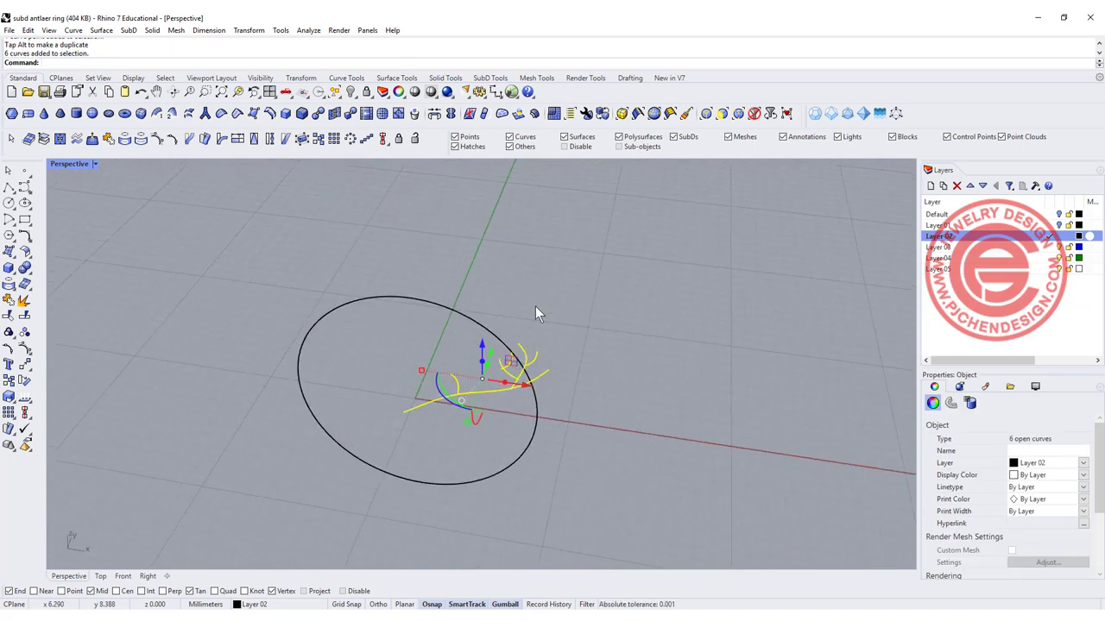
right_click_drag(563, 309, 547, 338)
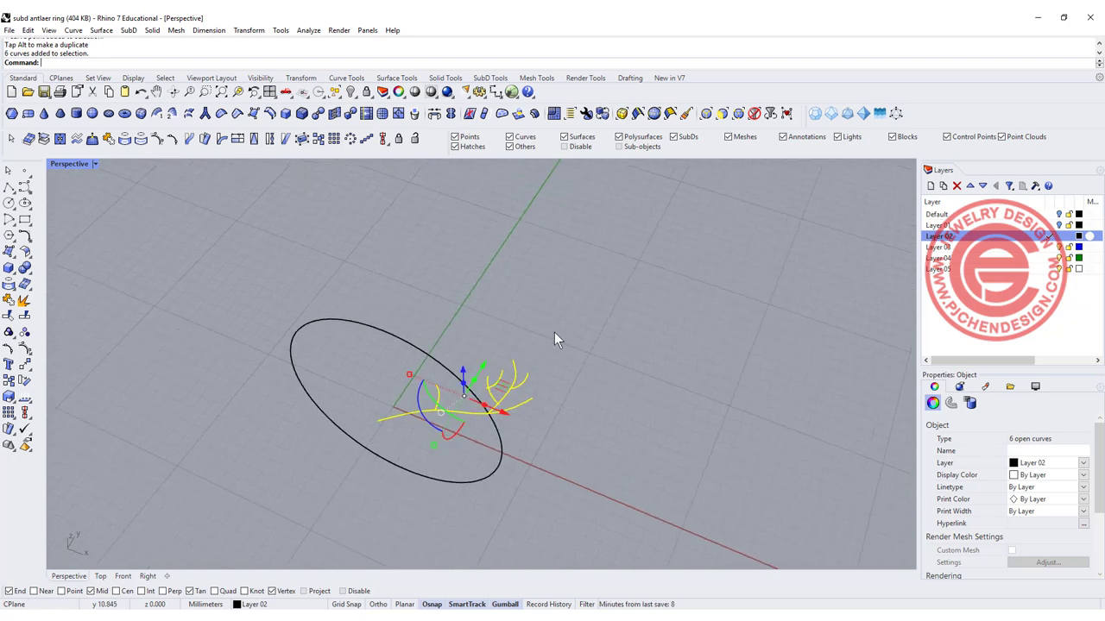
left_click(569, 333)
Extrude the ring circle into a cylinder along the ring's axis and extend its front edge past the antler stem's lower end.
left_click(442, 365)
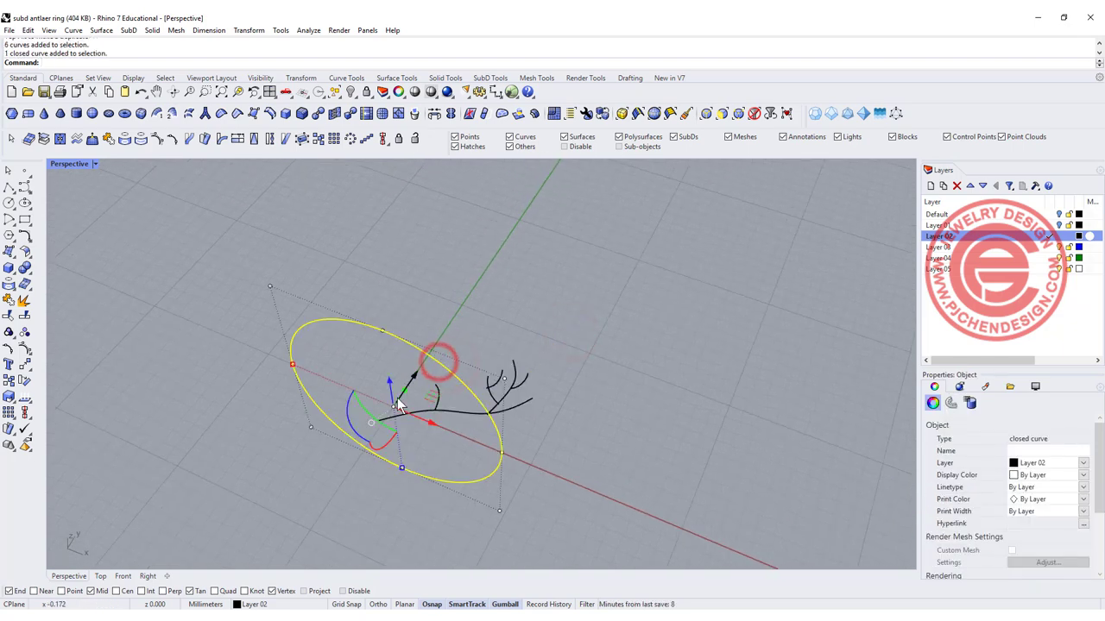
left_click_drag(401, 388, 608, 284)
left_click(694, 385)
left_click(555, 261)
left_click_drag(474, 288, 456, 311)
left_click(648, 335)
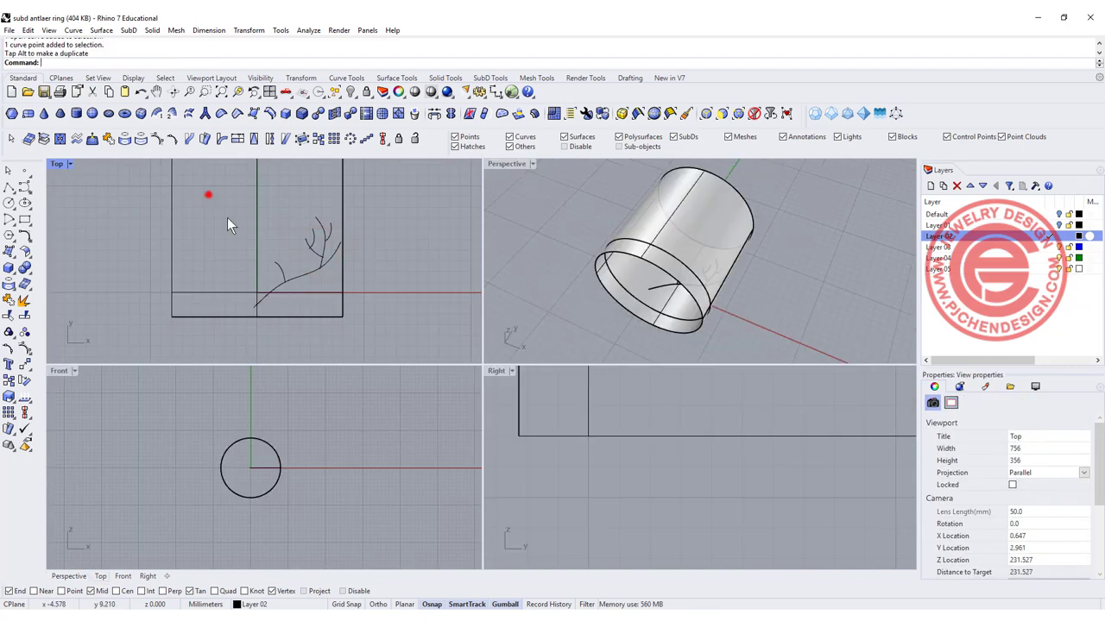
Project the six flat antler curves from the Top view onto the cylinder.
left_click_drag(208, 194, 384, 315)
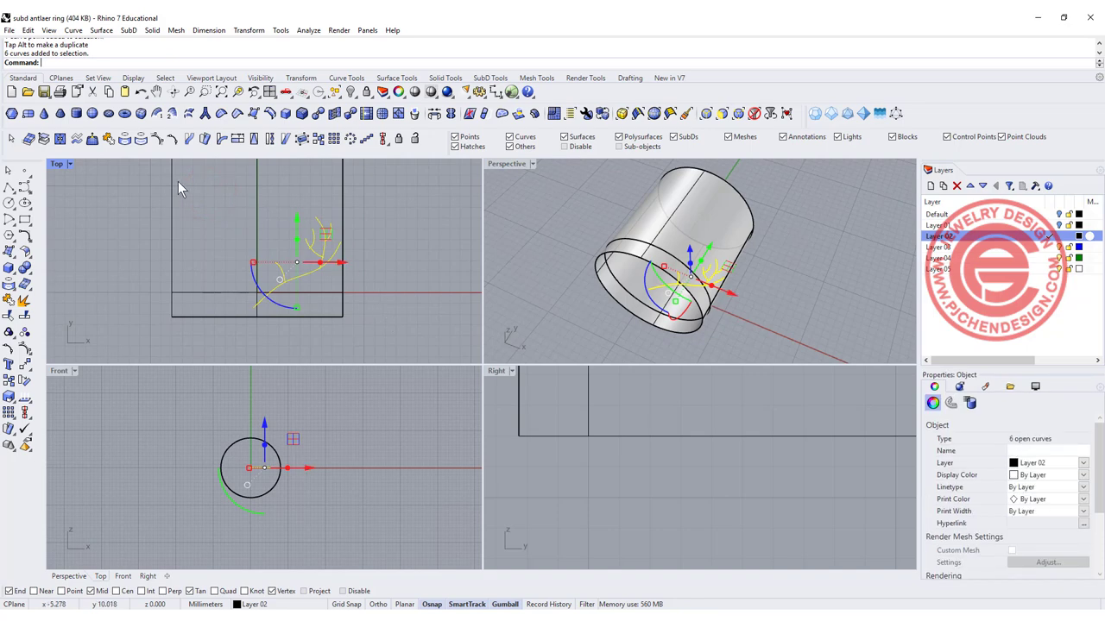
left_click(8, 283)
left_click(344, 213)
key("Return")
scroll(698, 259, "up", 3)
right_click_drag(782, 289, 682, 227)
Delete the six projected antler curves on the lower half of the cylinder.
scroll(682, 476, "down", 8)
left_click(760, 497)
scroll(717, 449, "down", 6)
right_click_drag(695, 445, 670, 480)
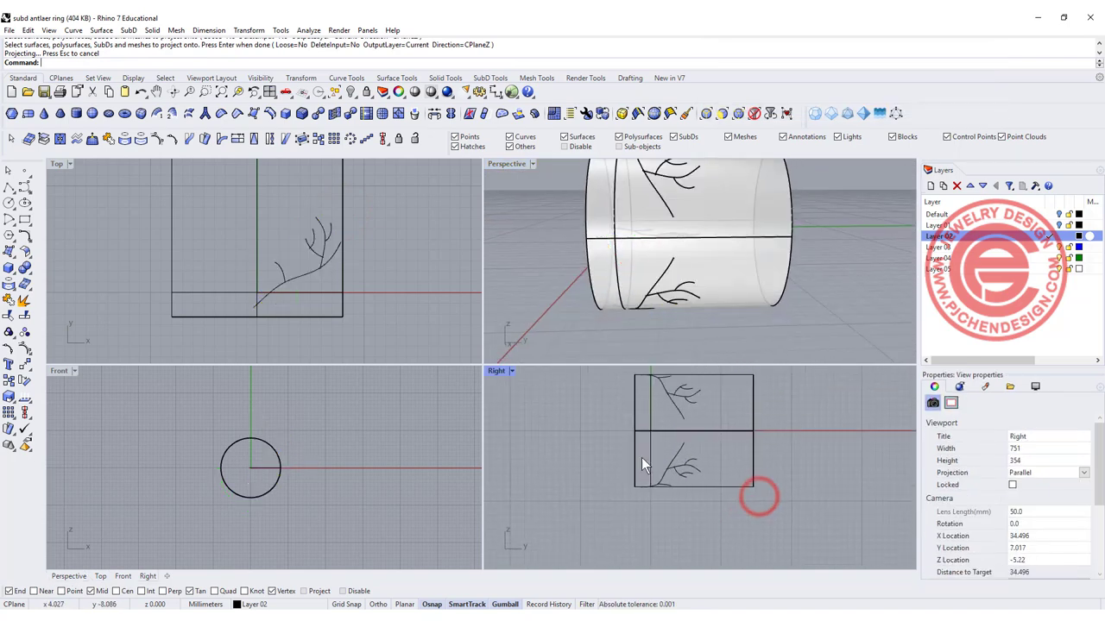
left_click_drag(570, 421, 761, 538)
left_click_drag(587, 431, 738, 515)
key("Delete")
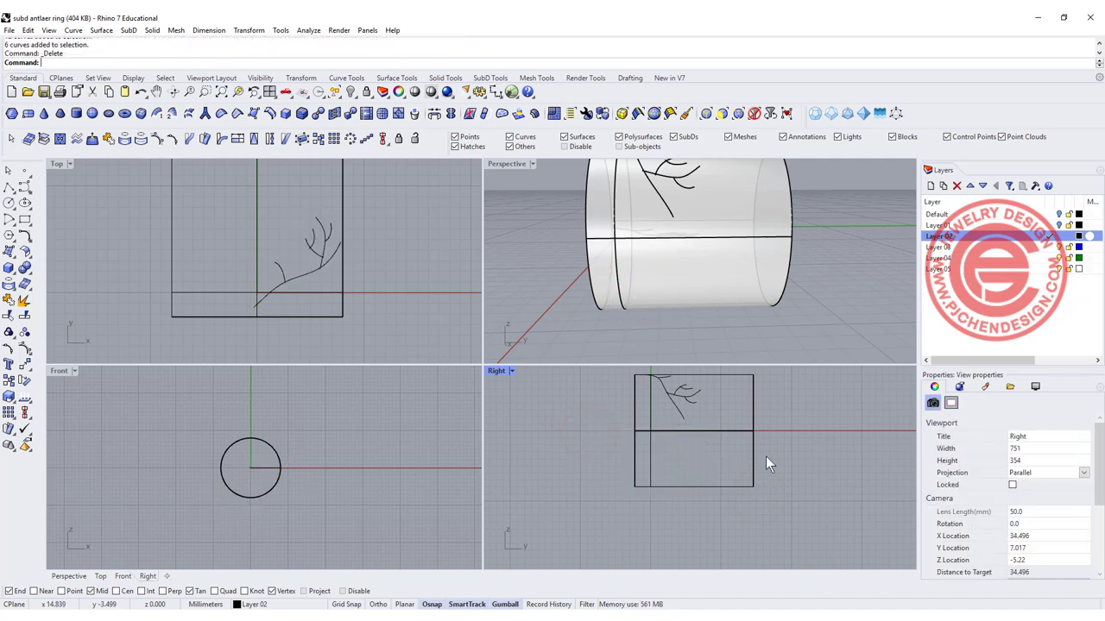
Delete the cylinder and hide the six original flat antler curves.
left_click_drag(735, 460, 736, 463)
key("Delete")
right_click_drag(655, 267, 716, 295)
scroll(611, 422, "up", 2)
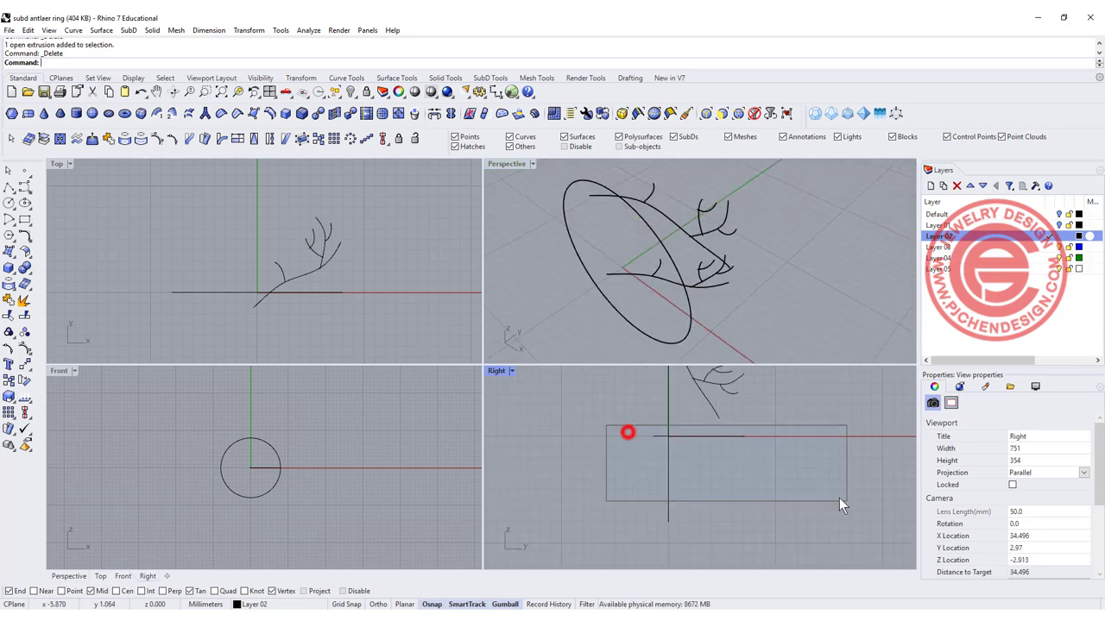
left_click_drag(818, 492, 819, 492)
left_click(350, 92)
right_click_drag(694, 258, 729, 247)
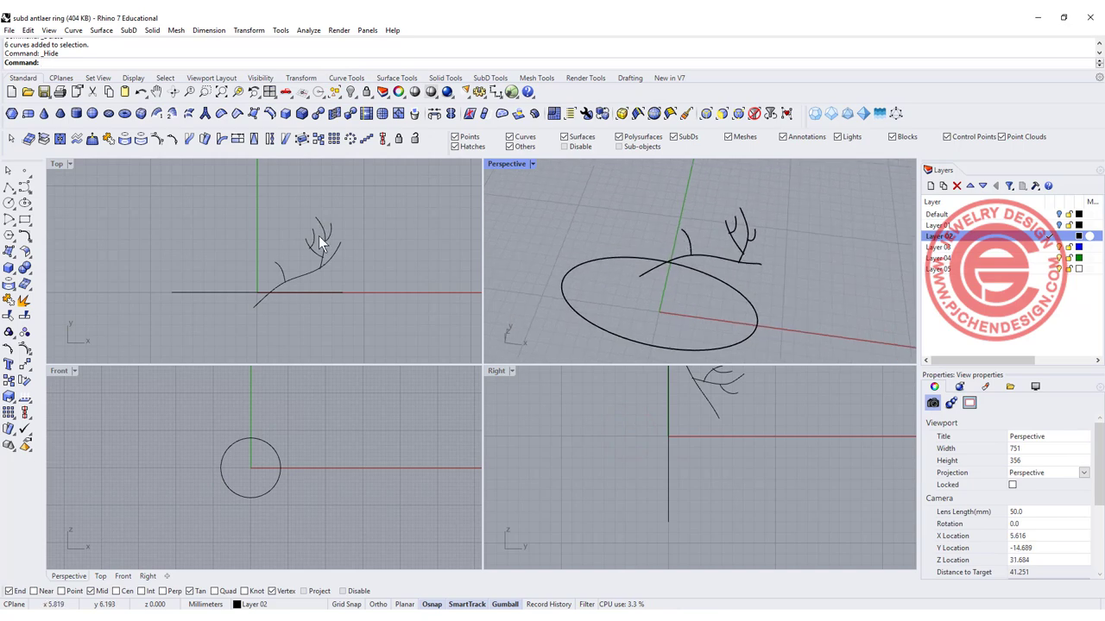
Make the six projected antler curves SubD friendly.
double_click(509, 165)
right_click_drag(595, 298, 528, 315)
left_click(558, 316)
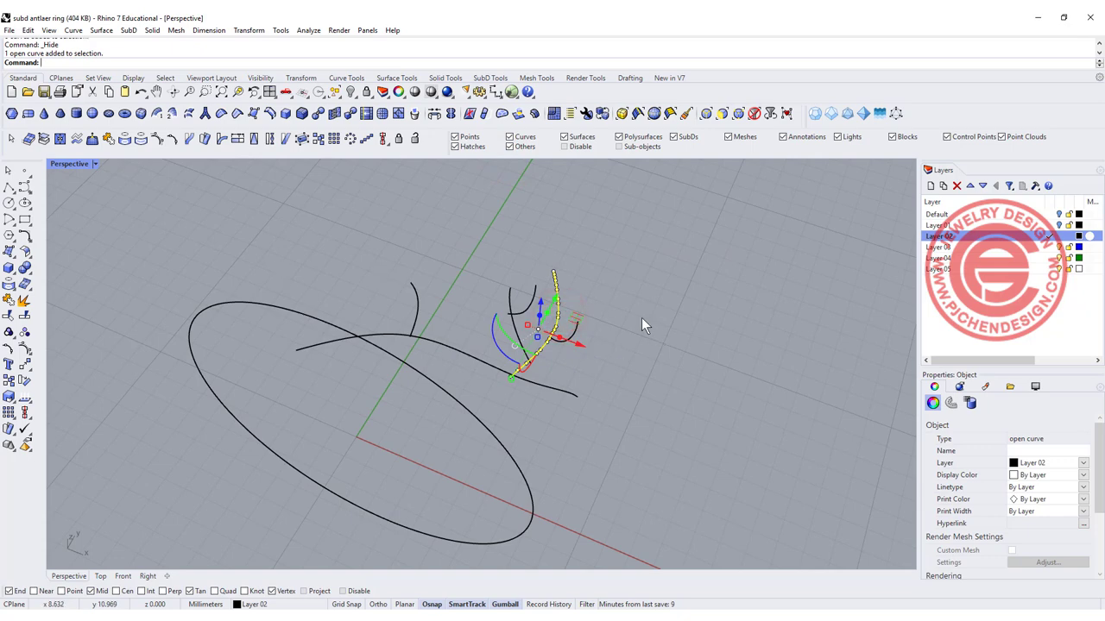
mouse_move(636, 321)
right_mouse_down()
mouse_move(693, 310)
mouse_move(636, 319)
mouse_move(648, 324)
right_mouse_up()
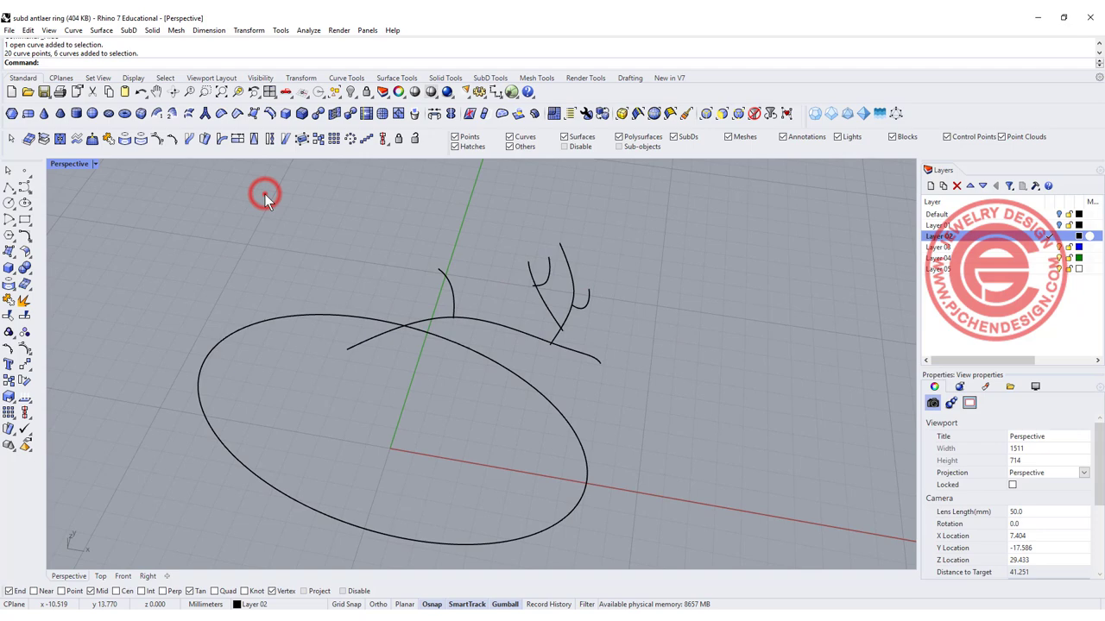
left_click_drag(264, 194, 746, 448)
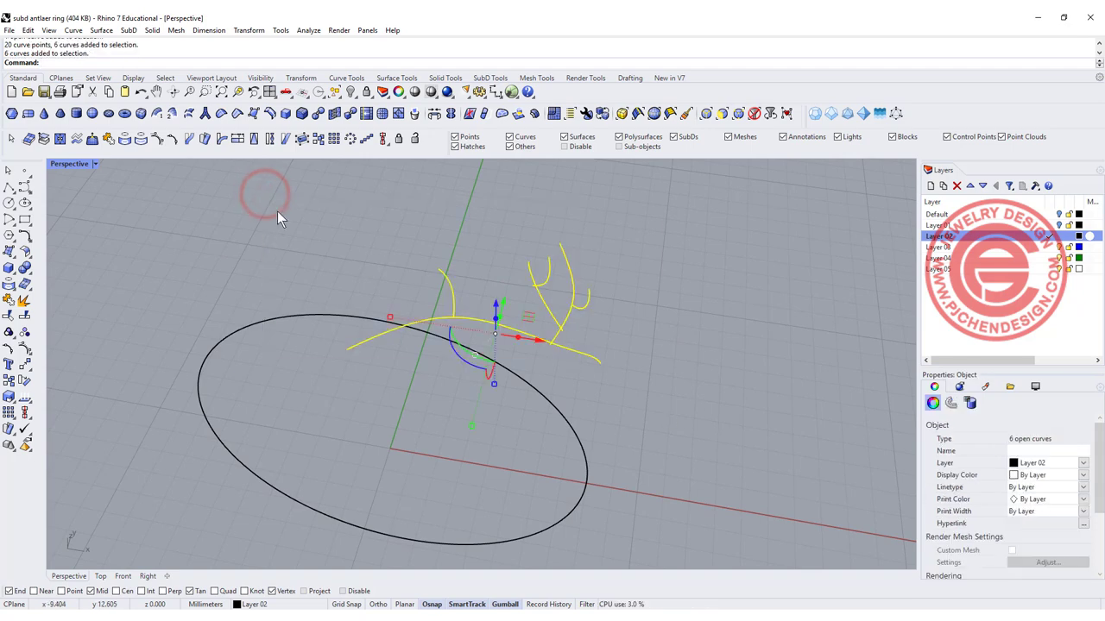
left_click(787, 115)
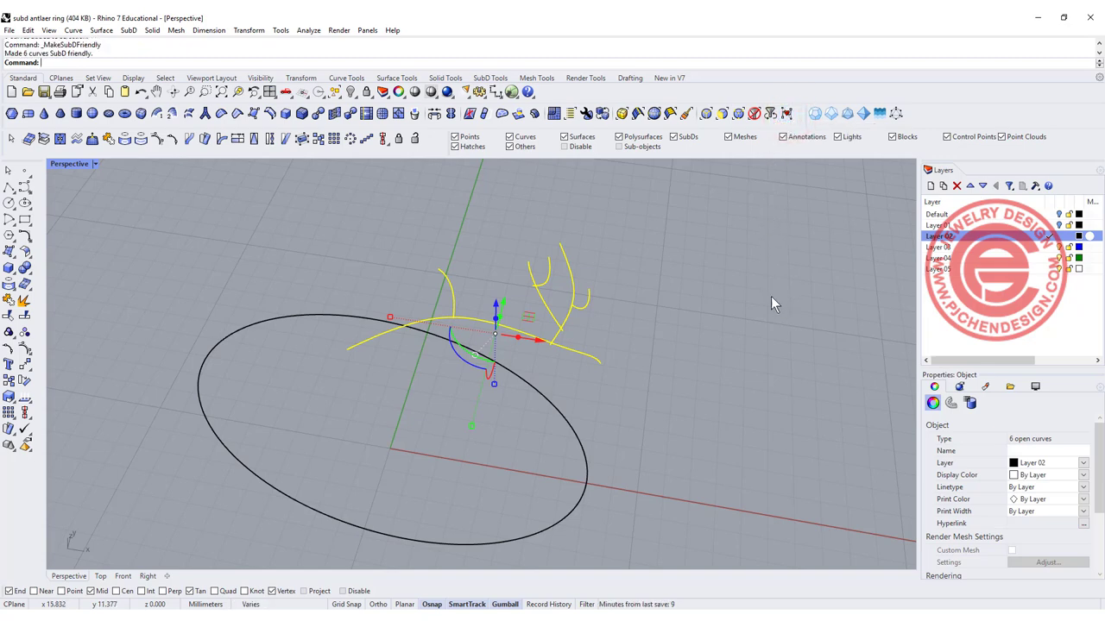
Examine the junction between the short lower branch's base and the main stem up close in the Perspective view.
left_click(727, 326)
scroll(549, 327, "up", 5)
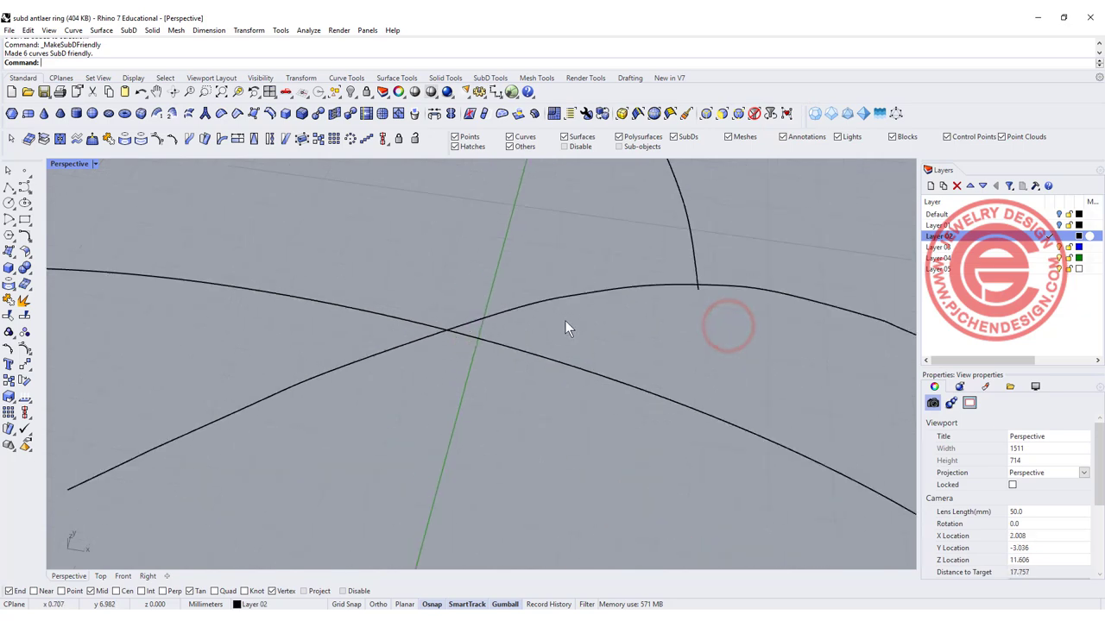
left_click(691, 250)
right_click_drag(681, 266, 546, 292, "shift")
scroll(545, 288, "up", 8)
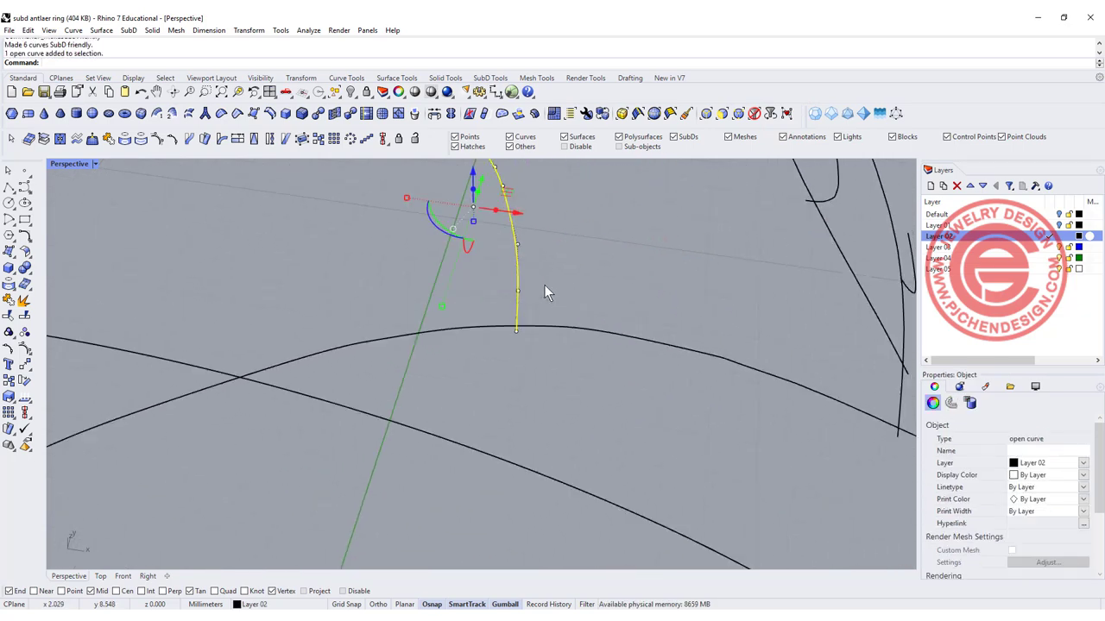
right_click_drag(519, 330, 523, 264, "shift")
scroll(501, 306, "up", 3)
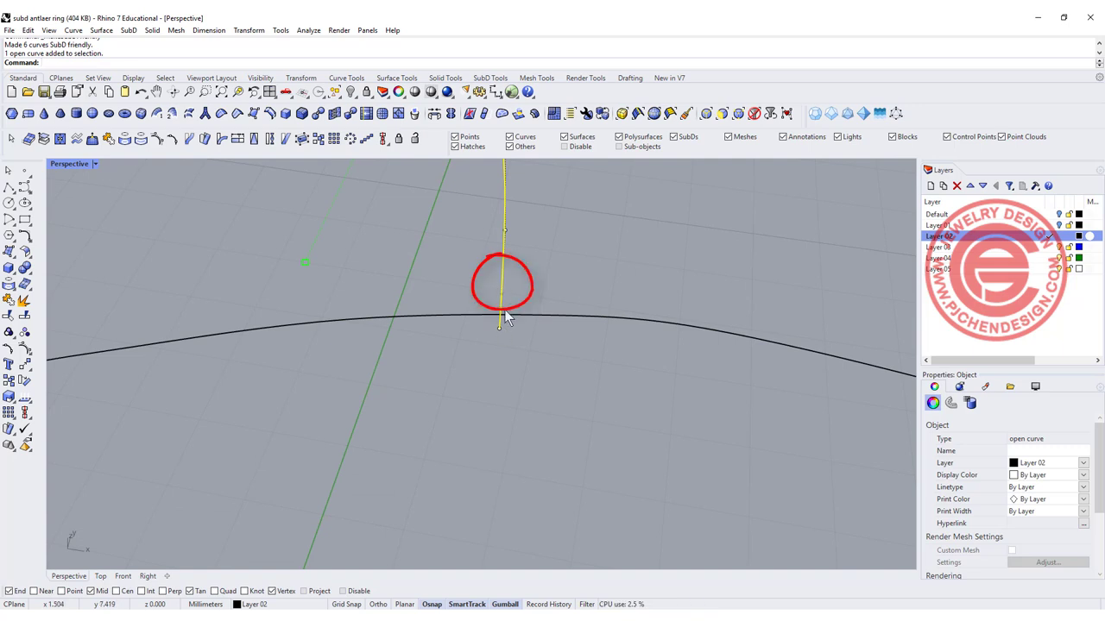
scroll(547, 246, "down", 6)
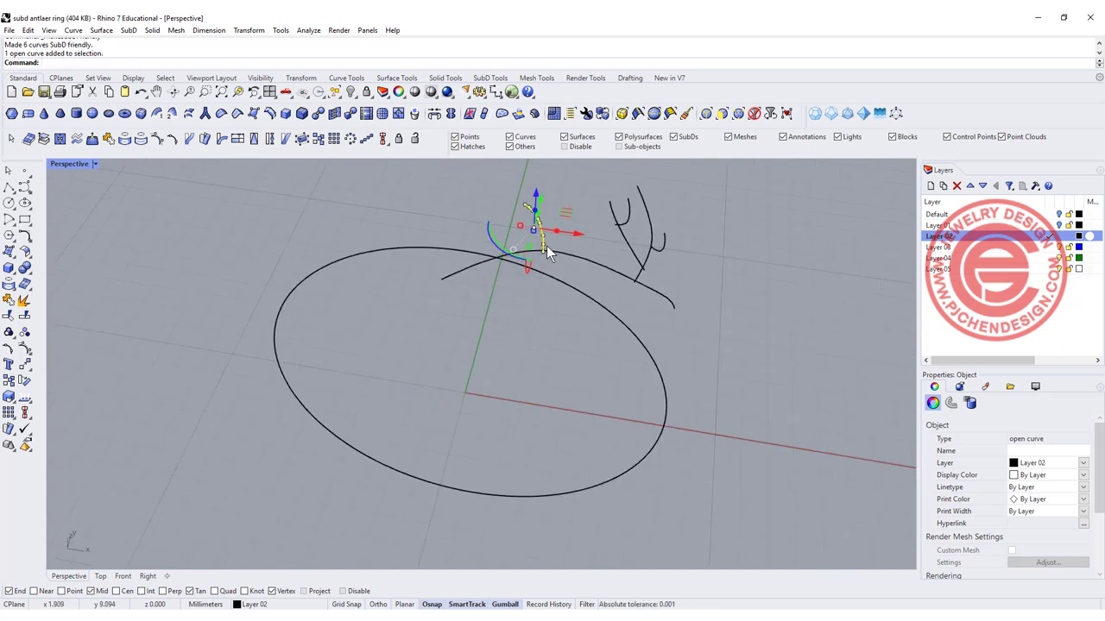
left_click(574, 207)
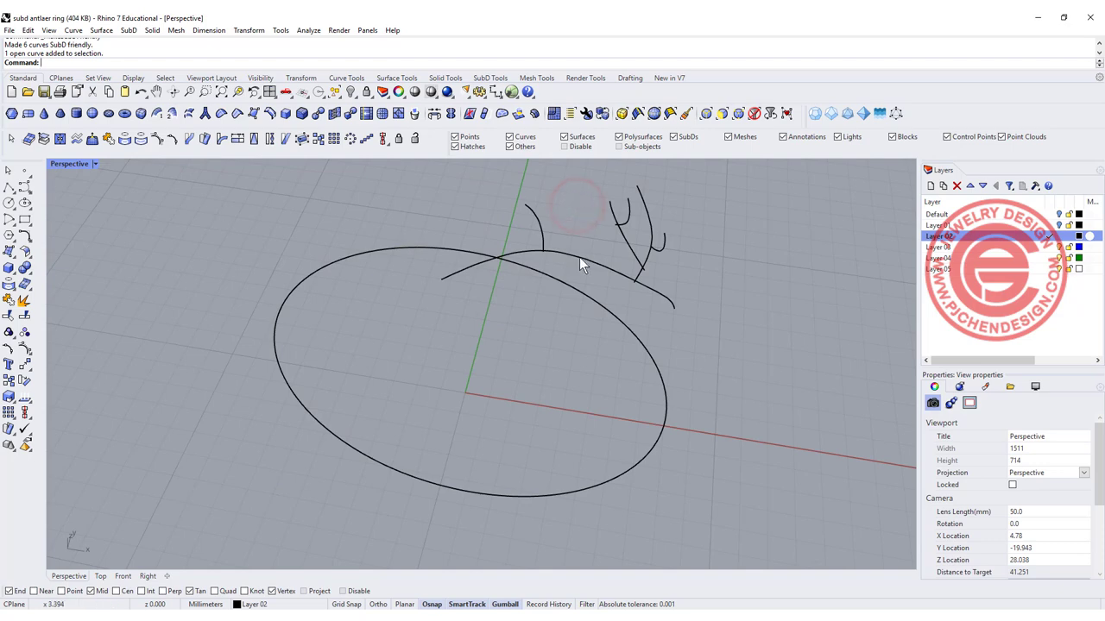
Compare the short lower branch's end point with the main stem's curve and control points in the Top view.
scroll(540, 235, "up", 6)
left_click(548, 250)
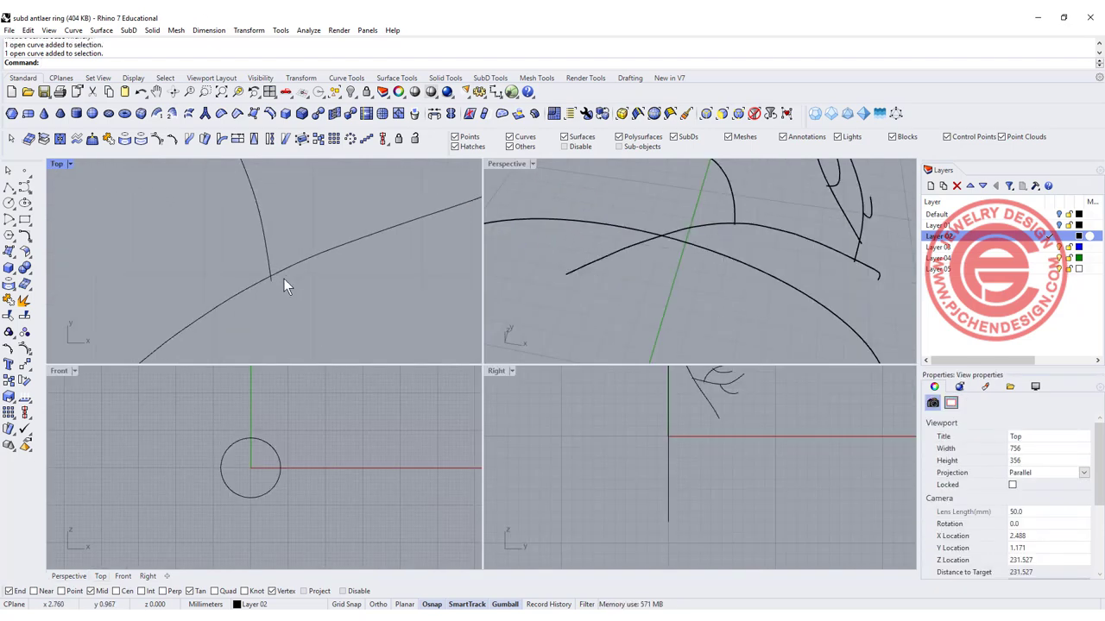
scroll(275, 279, "up", 3)
scroll(271, 277, "up", 2)
double_click(56, 164)
scroll(534, 336, "up", 3)
left_click(523, 364)
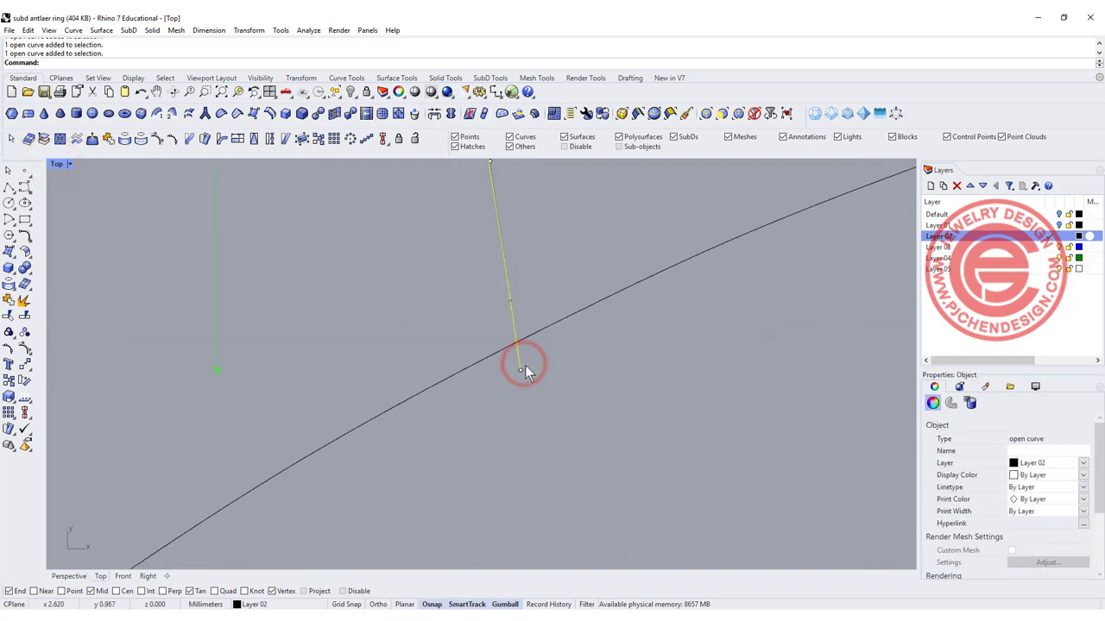
left_click(509, 366)
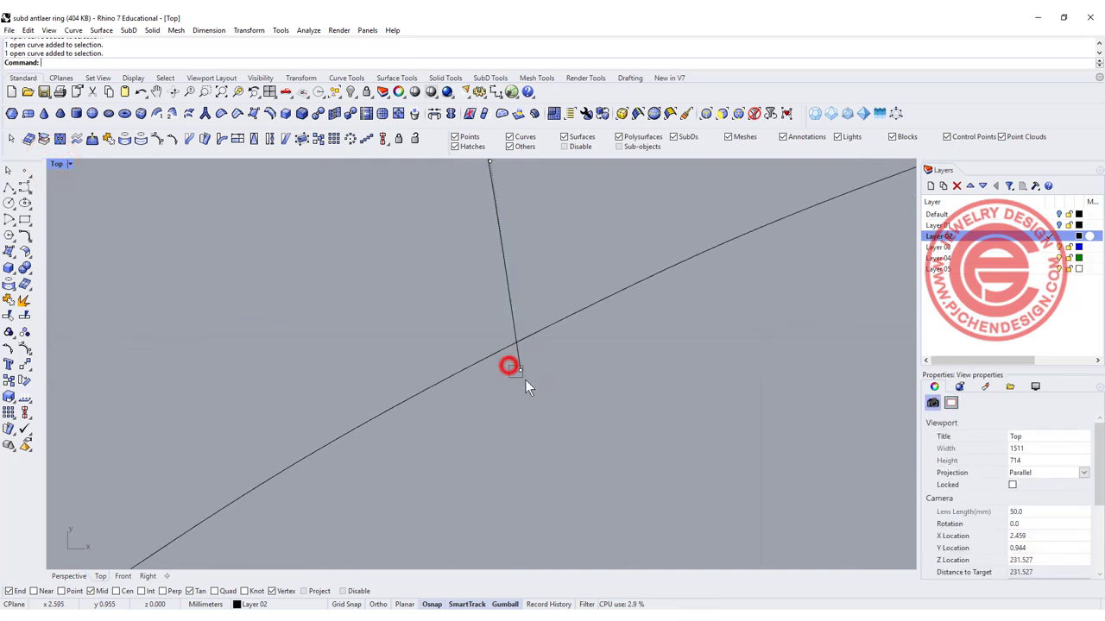
left_click(540, 330)
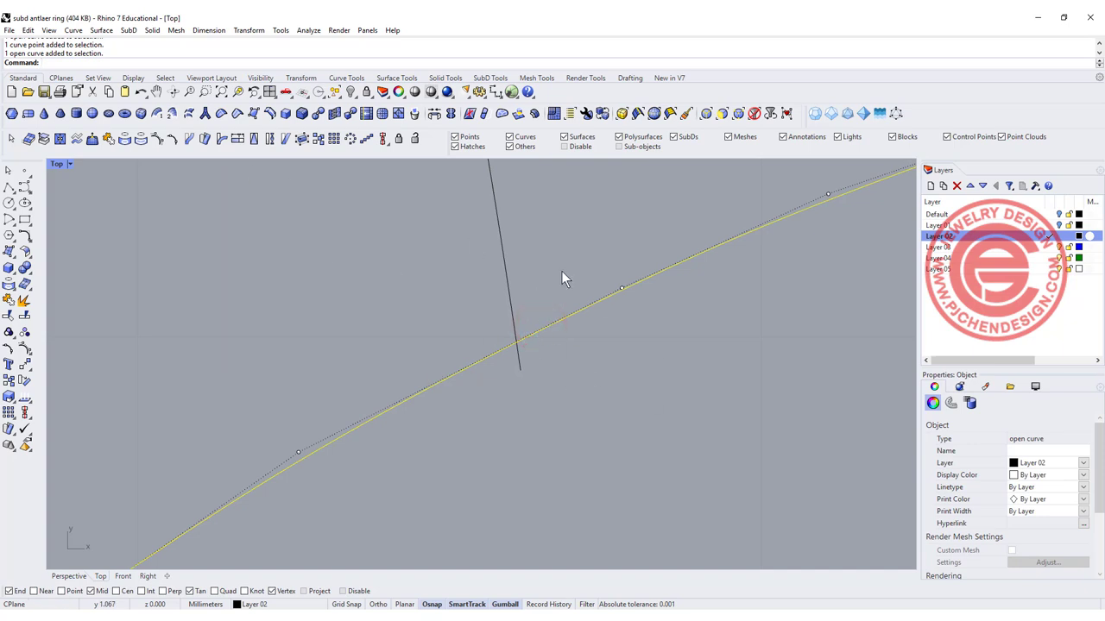
mouse_move(513, 369)
right_mouse_down()
mouse_move(495, 353)
mouse_move(494, 374)
right_mouse_up()
scroll(495, 373, "up", 2)
Turn on the Near object snap and move the short lower branch's end point onto the main stem.
left_click(496, 373)
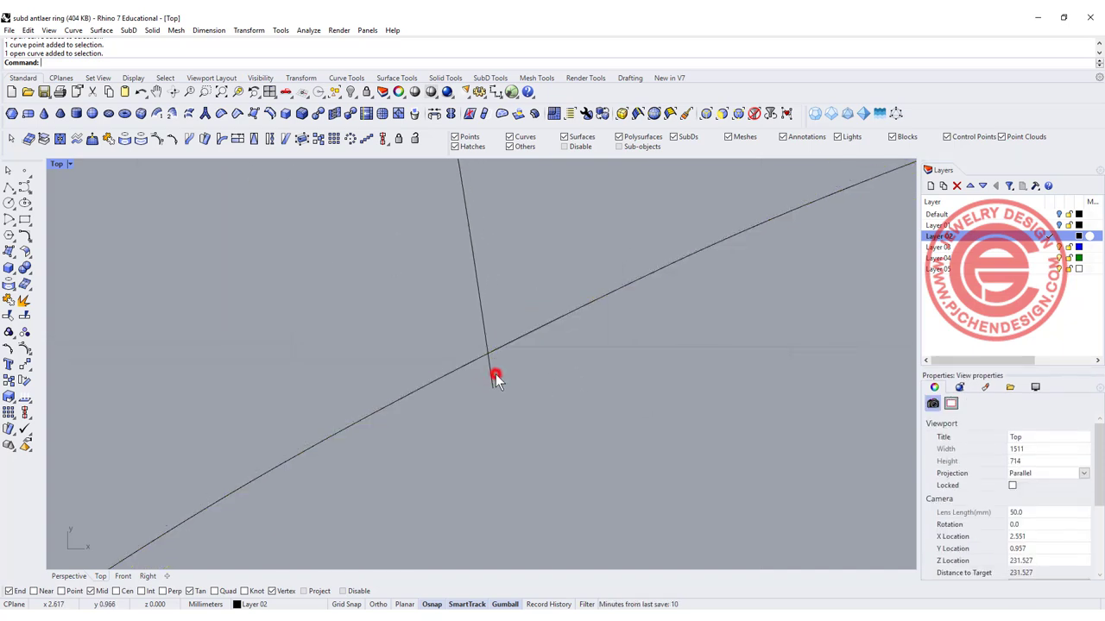
left_click(489, 382)
left_click_drag(480, 383, 506, 398)
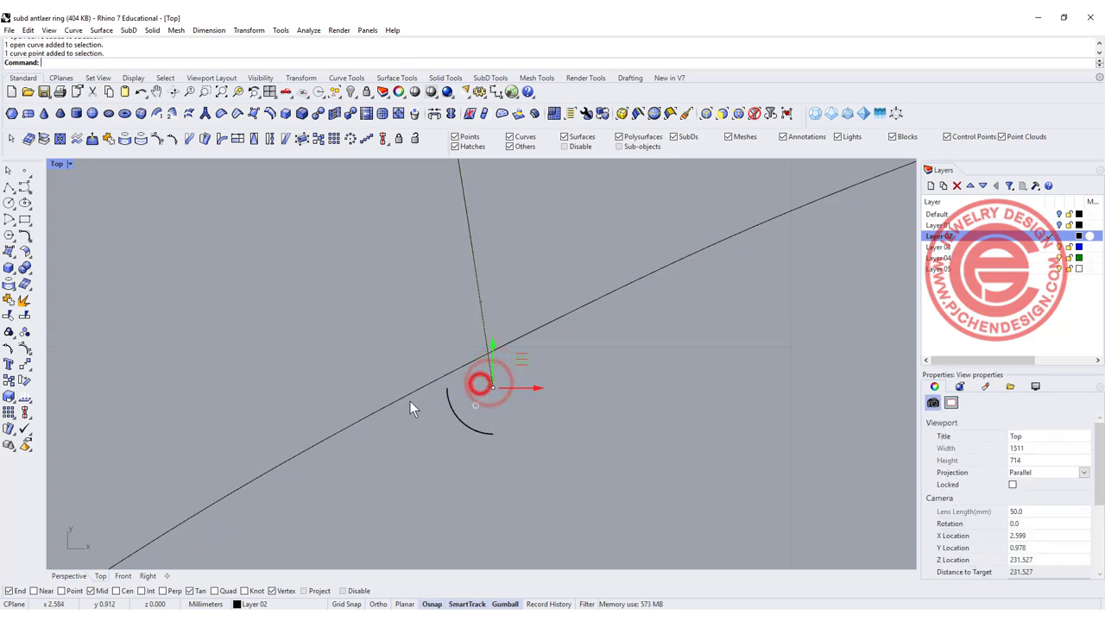
left_click(25, 364)
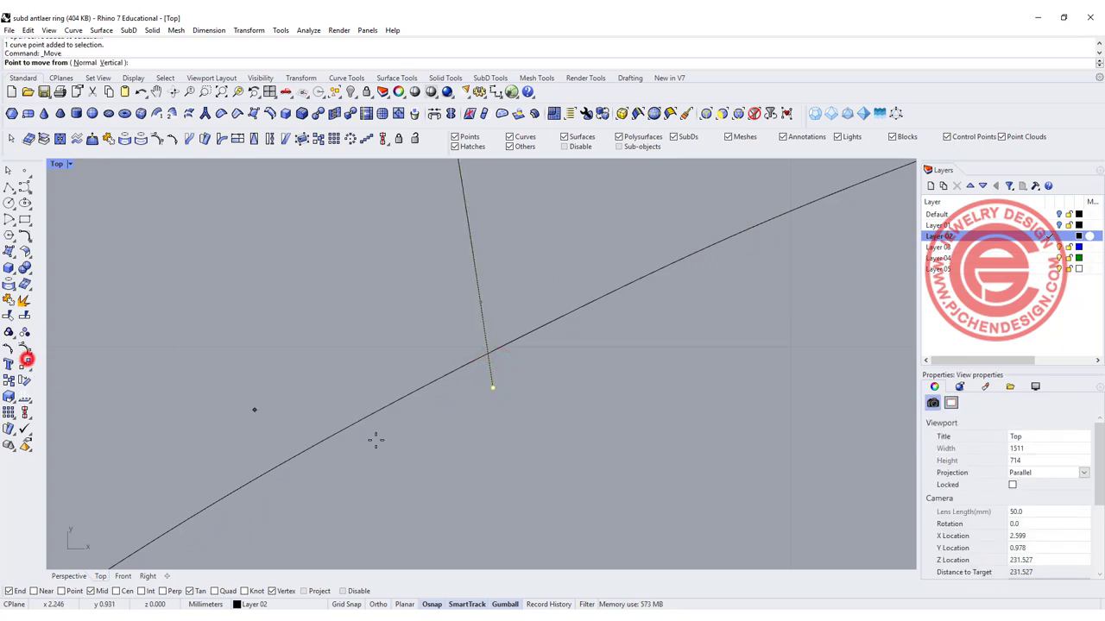
left_click(492, 388)
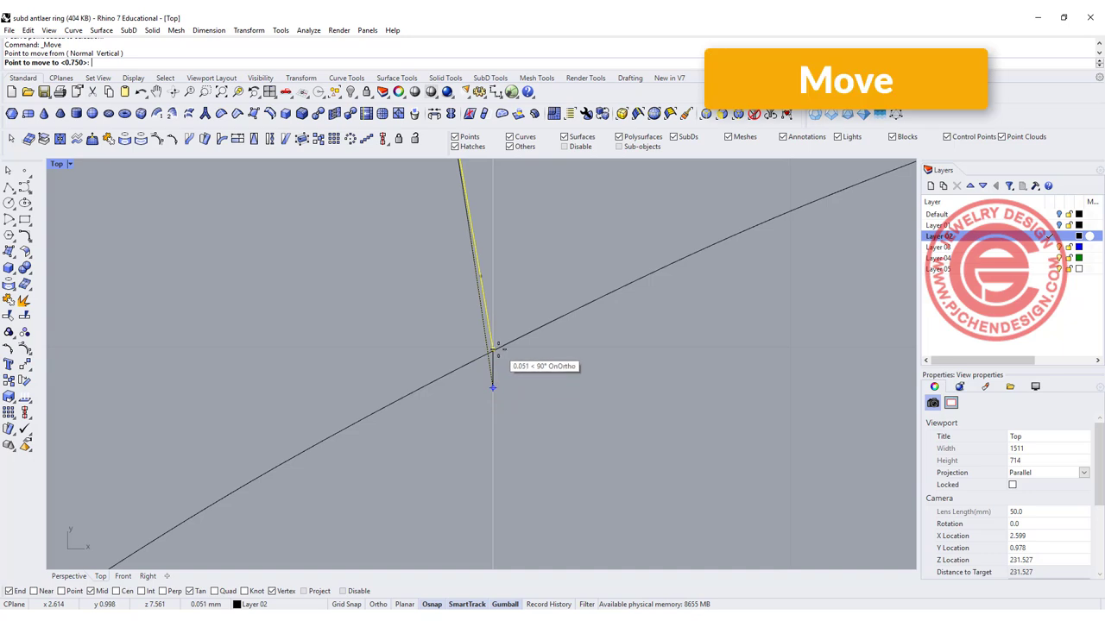
left_click(35, 592)
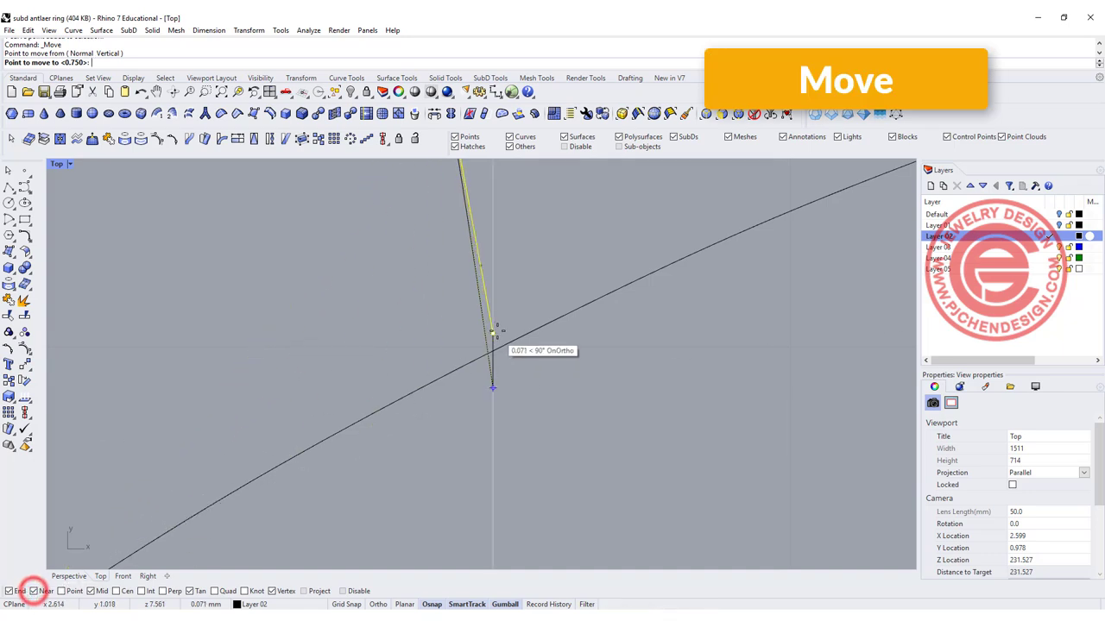
left_click(506, 345)
scroll(702, 377, "down", 20)
left_click(804, 439)
Move the tall branch's base end point onto the main stem with the Near snap.
right_click_drag(747, 352, 522, 400)
scroll(741, 289, "up", 8)
right_click_drag(732, 302, 666, 357)
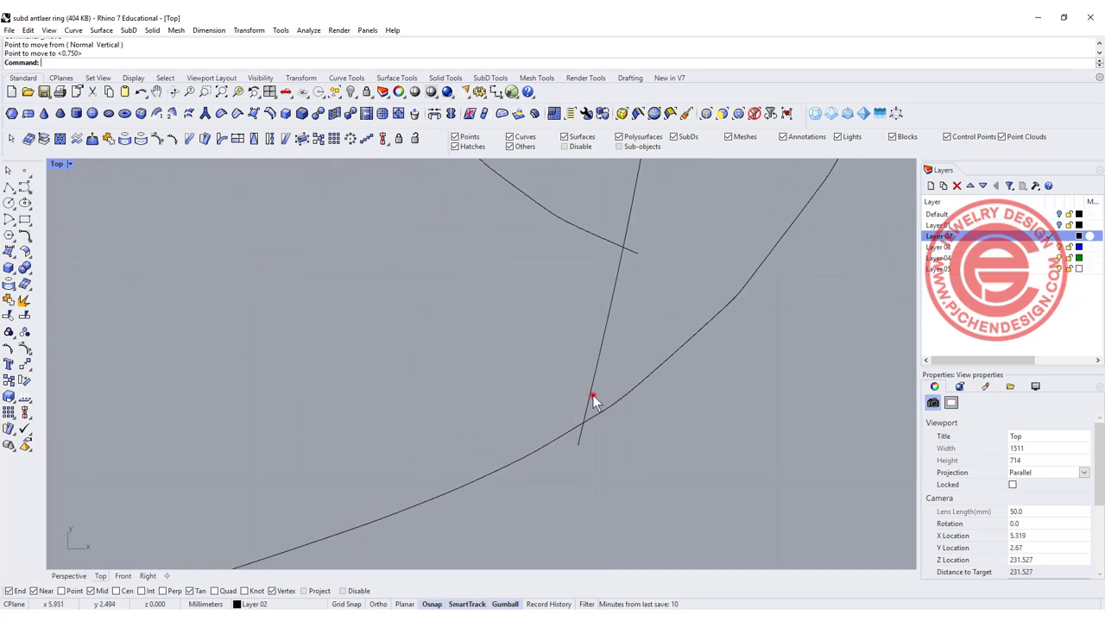
left_click(593, 396)
scroll(581, 445, "up", 6)
left_click(574, 446)
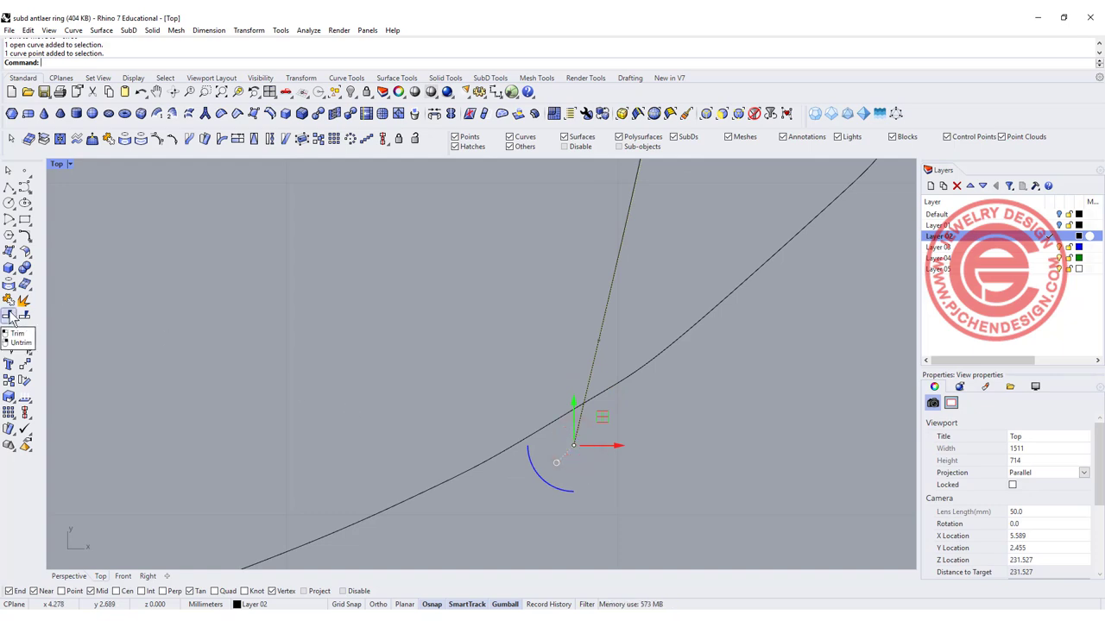
left_click(24, 363)
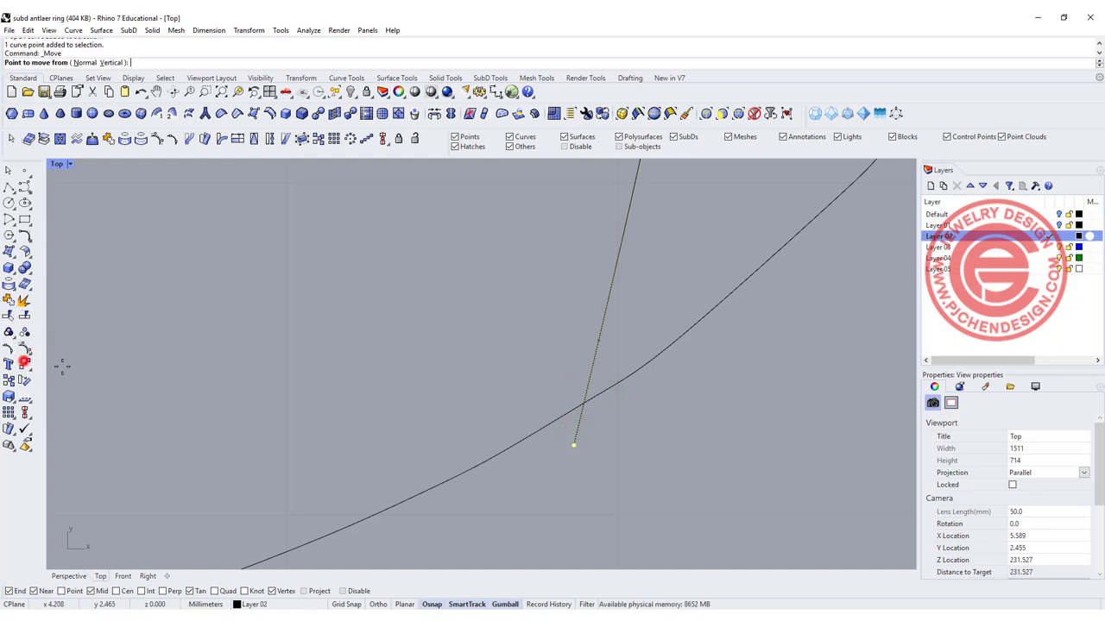
left_click(574, 445)
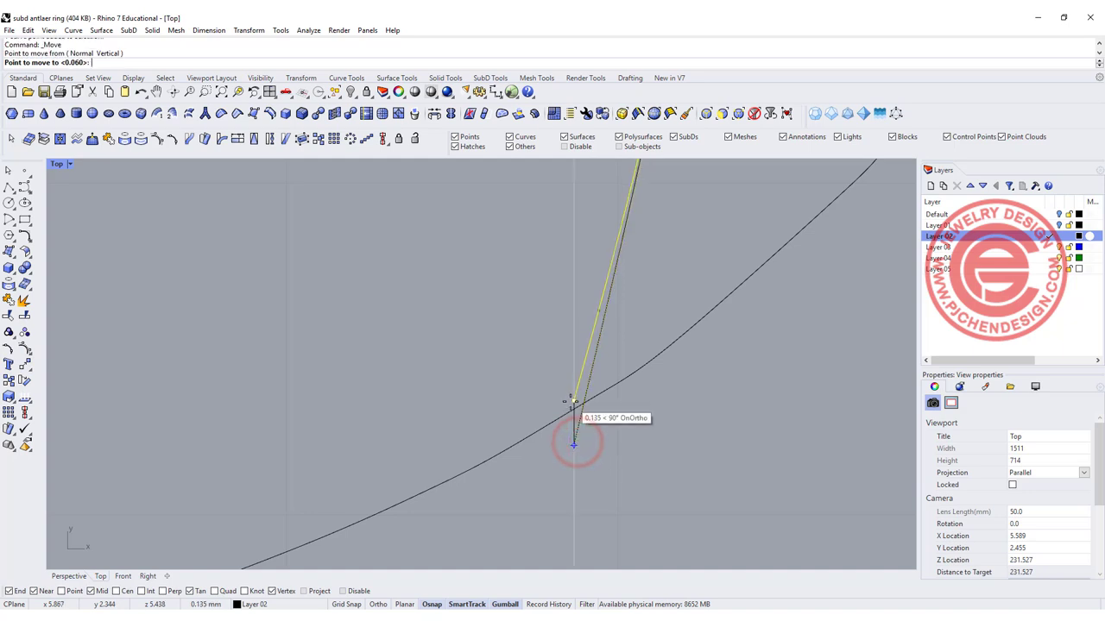
left_click(606, 389)
Move the left side branch's base end point onto the tall branch with the Near snap.
scroll(696, 406, "down", 10)
right_click_drag(678, 299, 643, 392)
scroll(655, 394, "up", 3)
left_click(668, 394)
scroll(669, 395, "up", 4)
left_click_drag(645, 357, 690, 415)
right_click(683, 404)
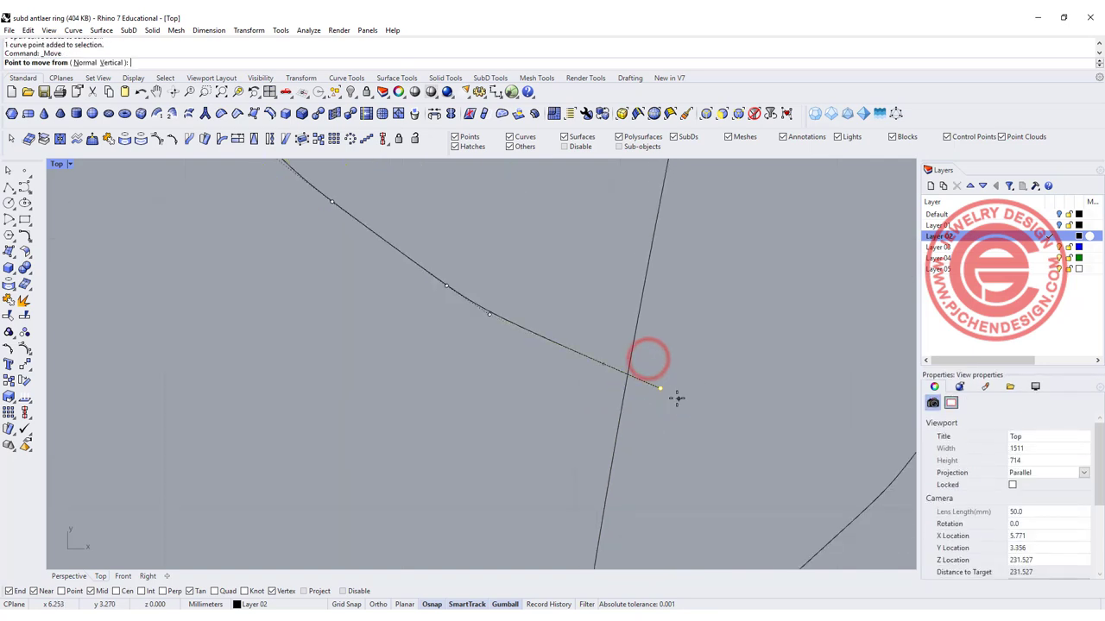
left_click(662, 390)
left_click(630, 365)
Move the left side branch's inner twig base end point onto the left side branch with the Near snap.
scroll(628, 366, "down", 10)
right_click_drag(460, 277, 506, 379)
scroll(506, 380, "up", 6)
left_click(479, 397)
left_click(479, 399)
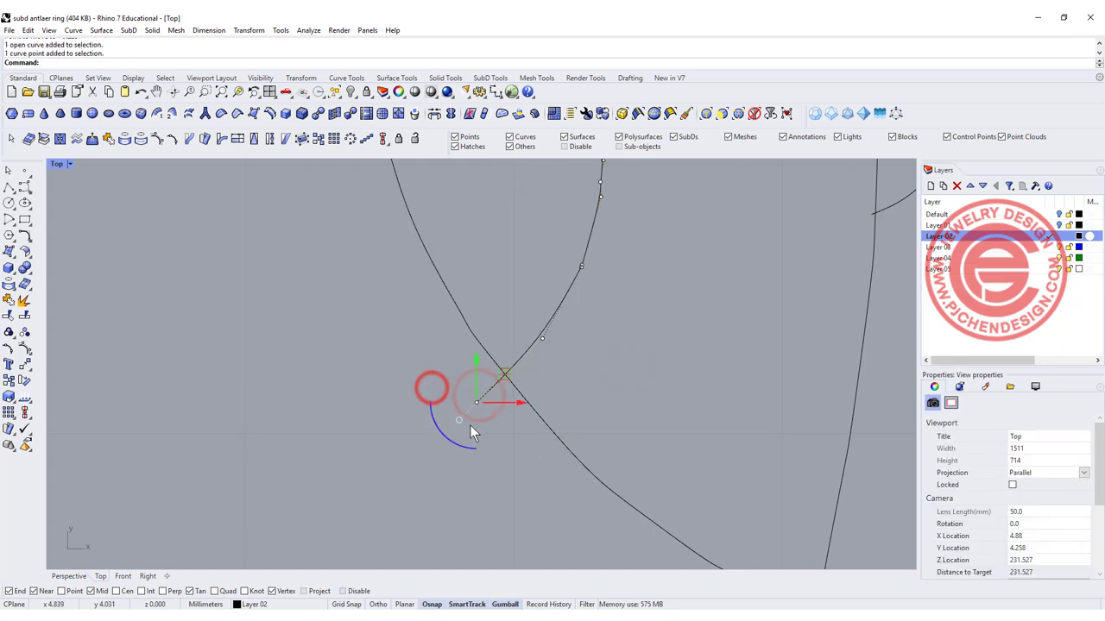
key("Return")
left_click(479, 403)
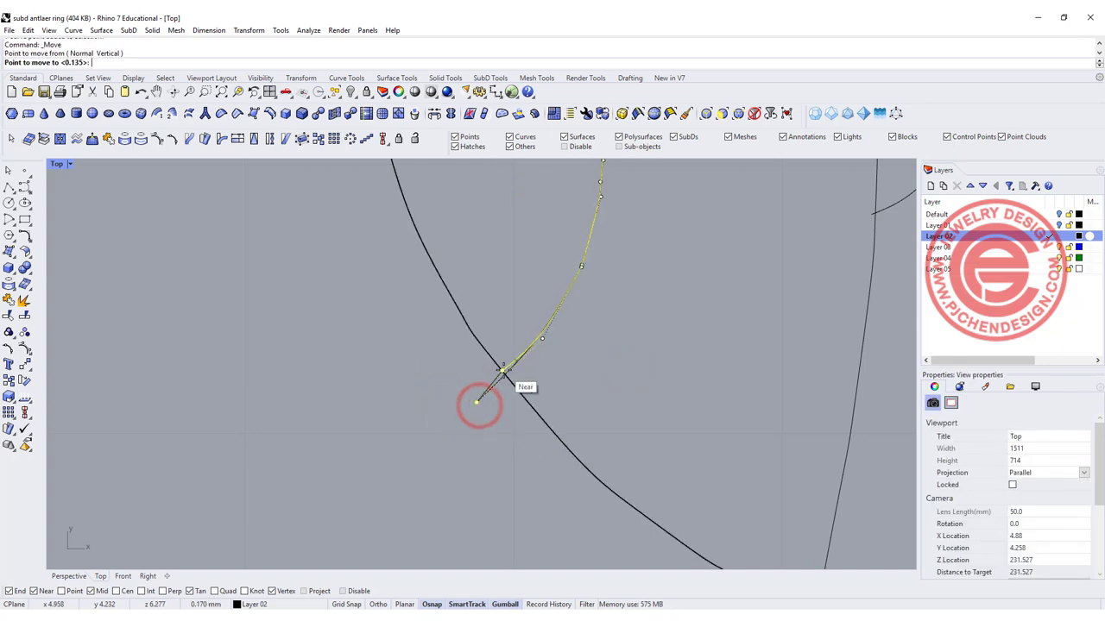
left_click(504, 373)
Move the right-hand twig's base end point onto the tall branch with the Near snap.
scroll(669, 357, "down", 10)
right_click_drag(760, 367, 651, 402)
scroll(635, 364, "up", 8)
left_click(610, 327)
left_click_drag(551, 307, 619, 359)
scroll(606, 331, "up", 12)
key("Return")
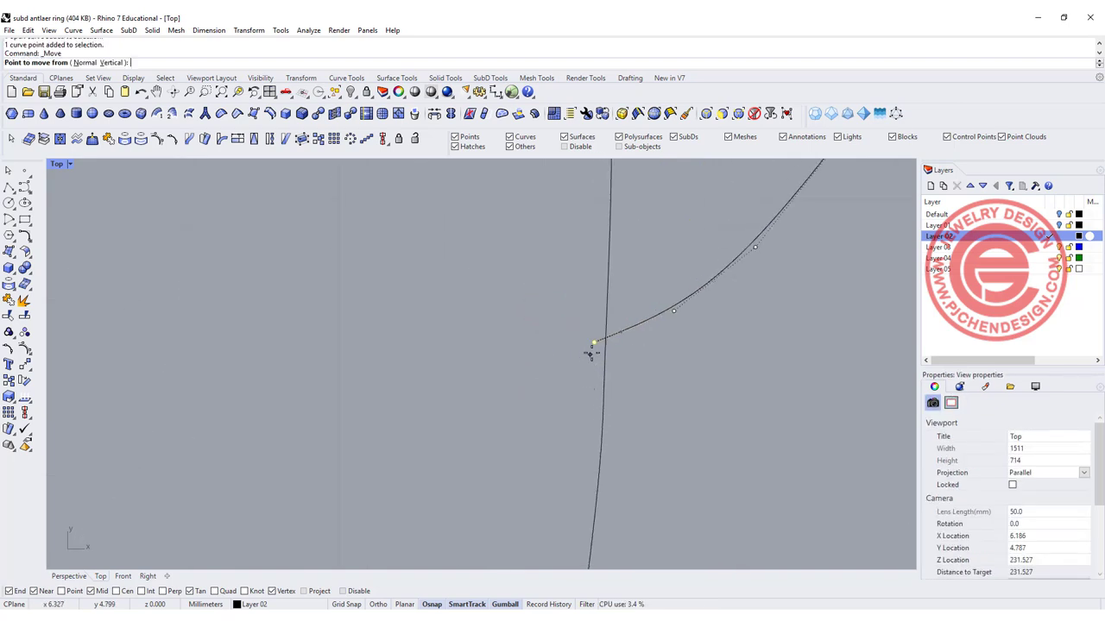
left_click(593, 343)
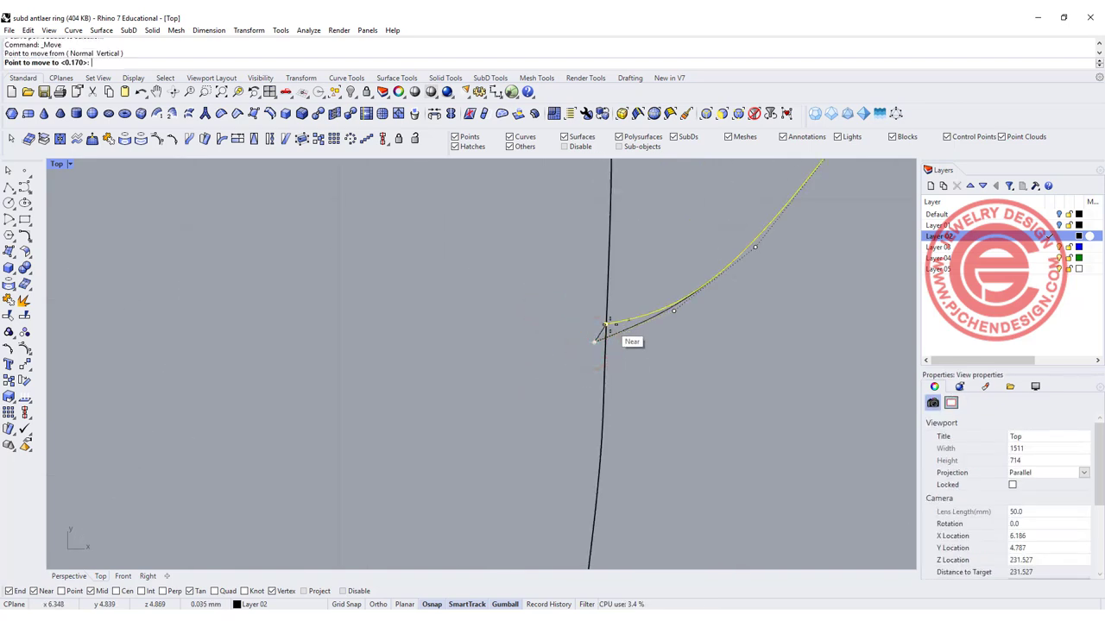
left_click(599, 335)
Inspect the branch junctions of the antler curves in the Top view.
scroll(725, 309, "down", 2)
right_click_drag(725, 309, 683, 385)
scroll(683, 385, "down", 9)
right_click_drag(667, 542, 623, 456)
scroll(624, 455, "up", 10)
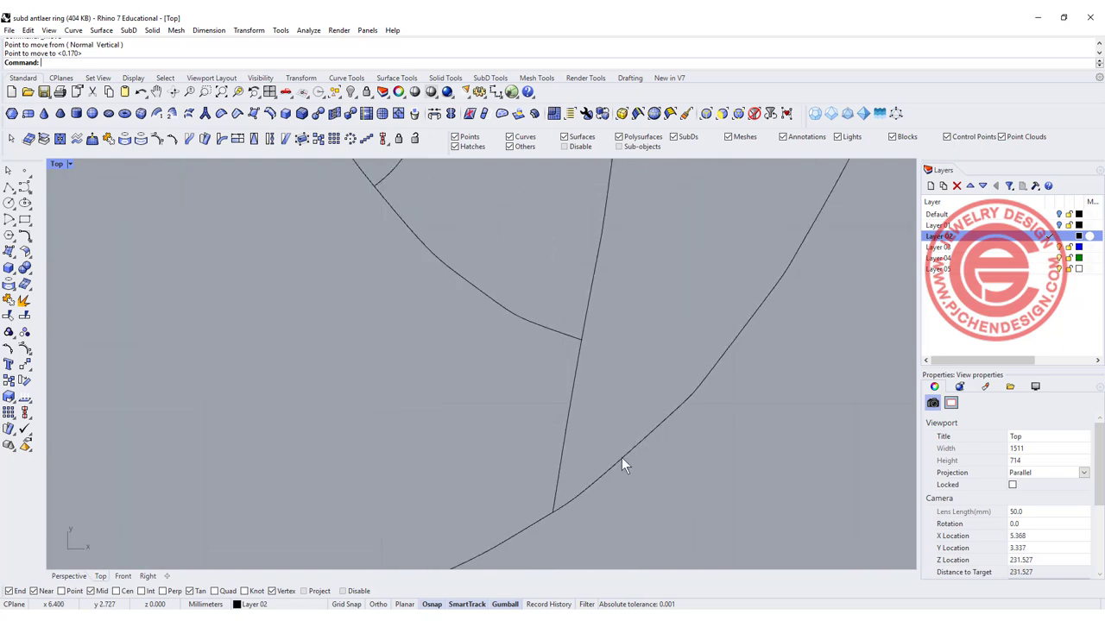
scroll(542, 516, "up", 6)
scroll(553, 432, "down", 5)
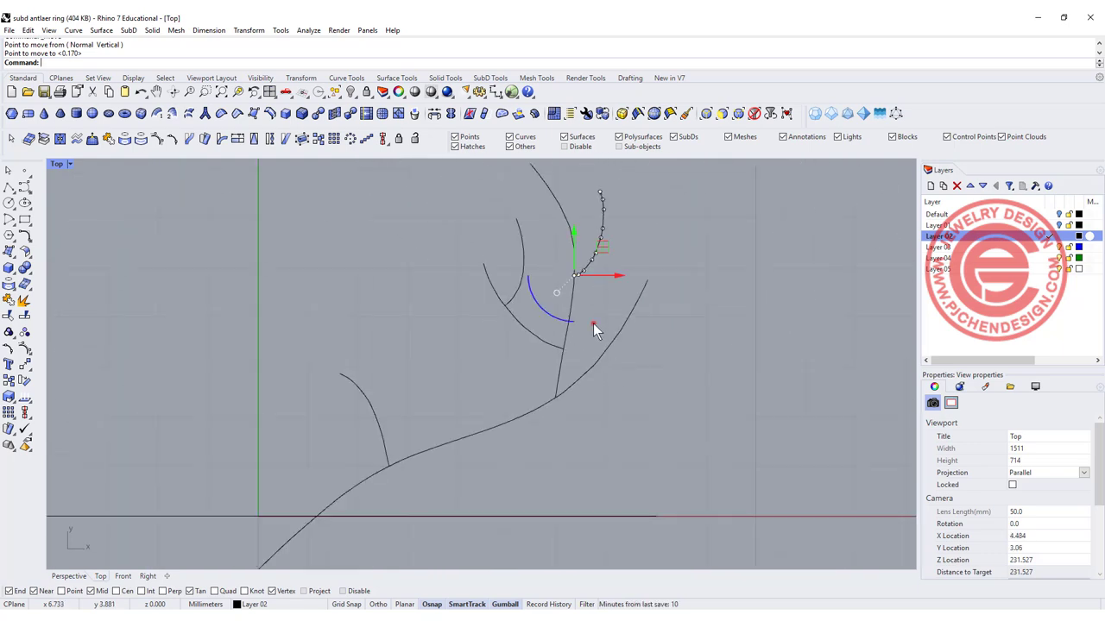
scroll(682, 350, "down", 4)
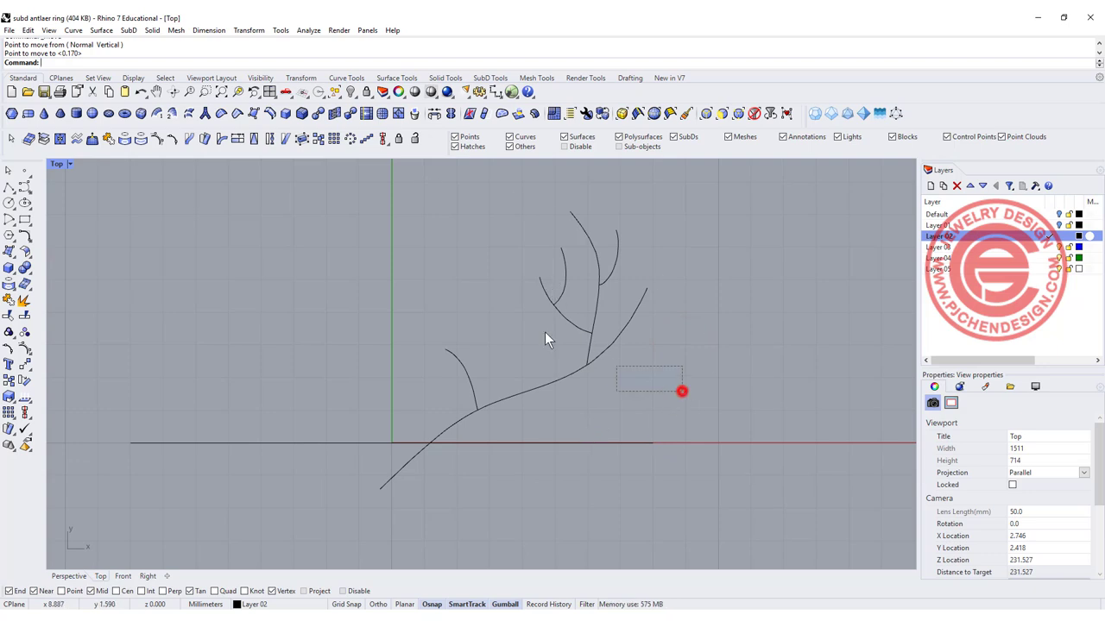
Create a SubD MultiPipe from the six antler curves with radius 0.4, capped ends on and 0 strut divisions.
left_click_drag(682, 391, 451, 263)
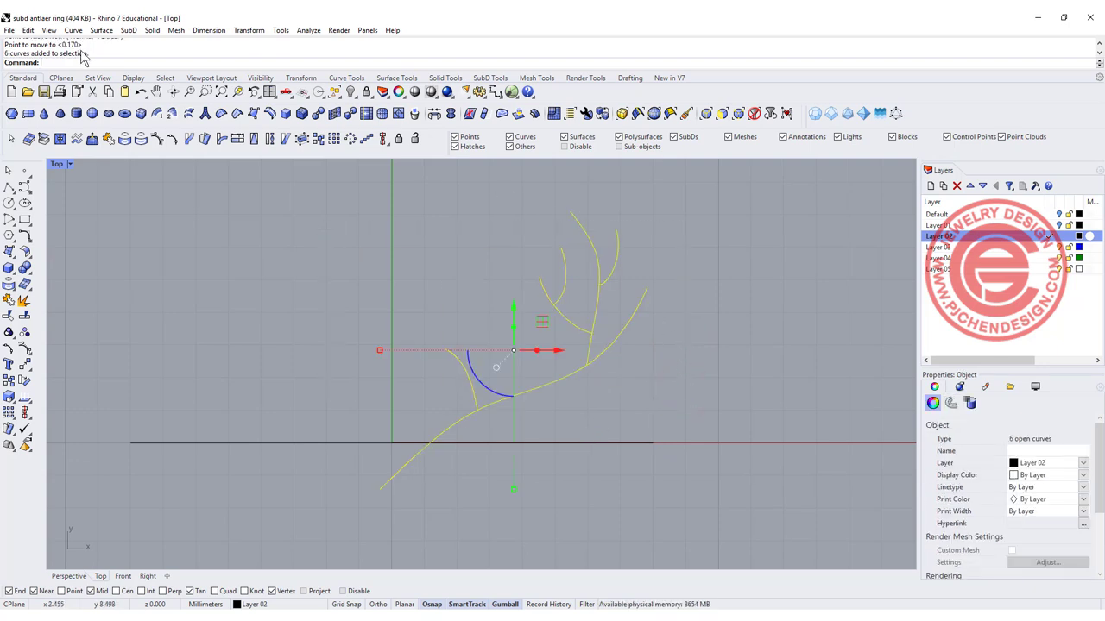
left_click(205, 117)
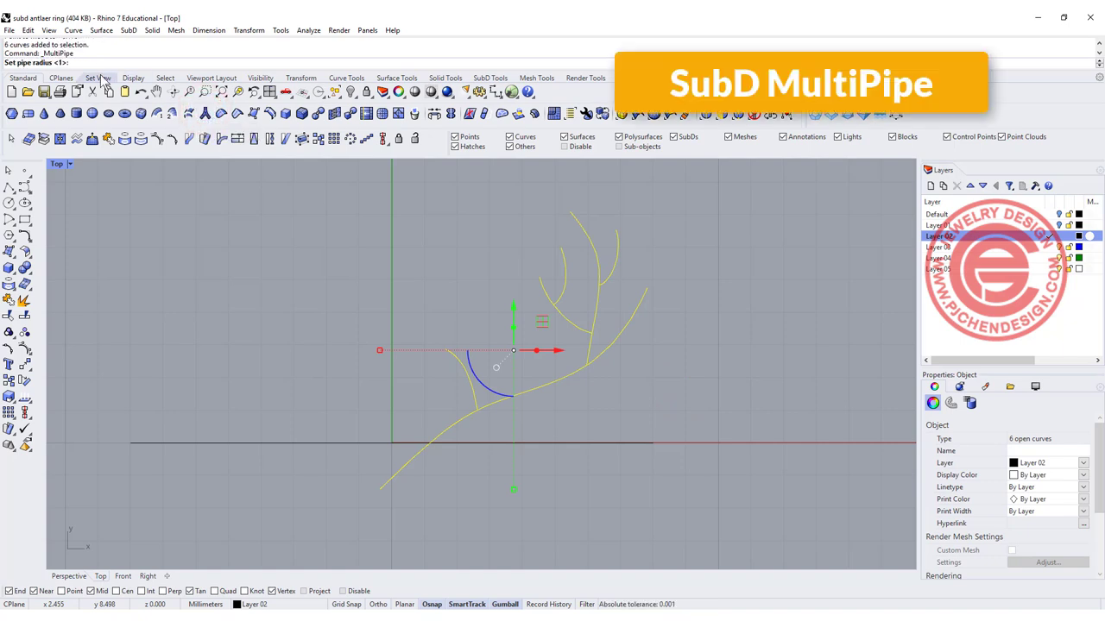
type("0.4")
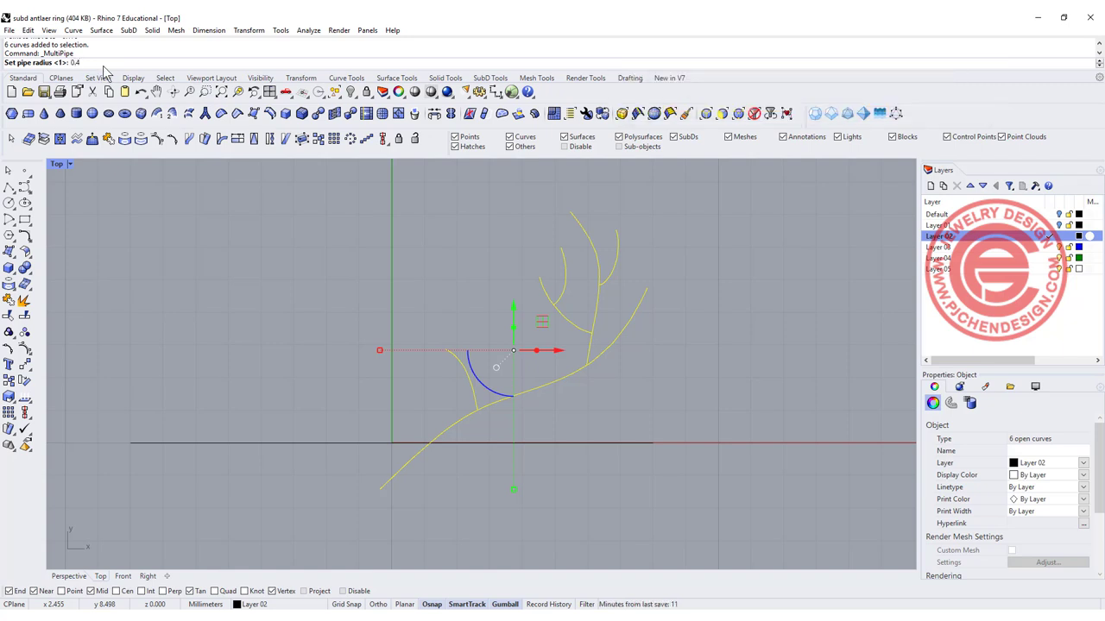
key("Return")
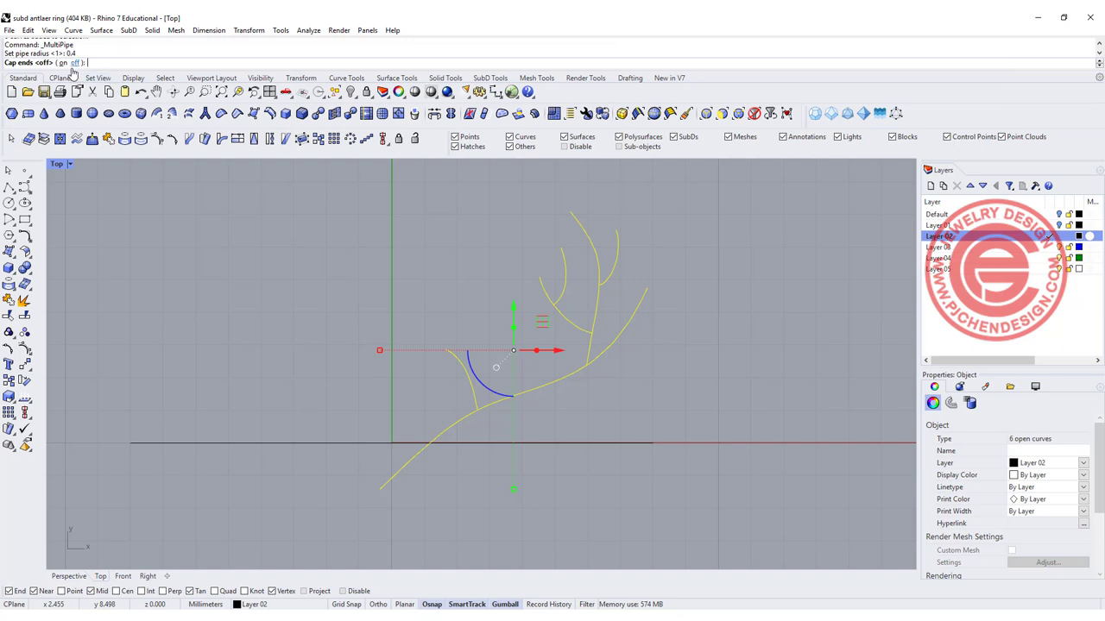
left_click(63, 63)
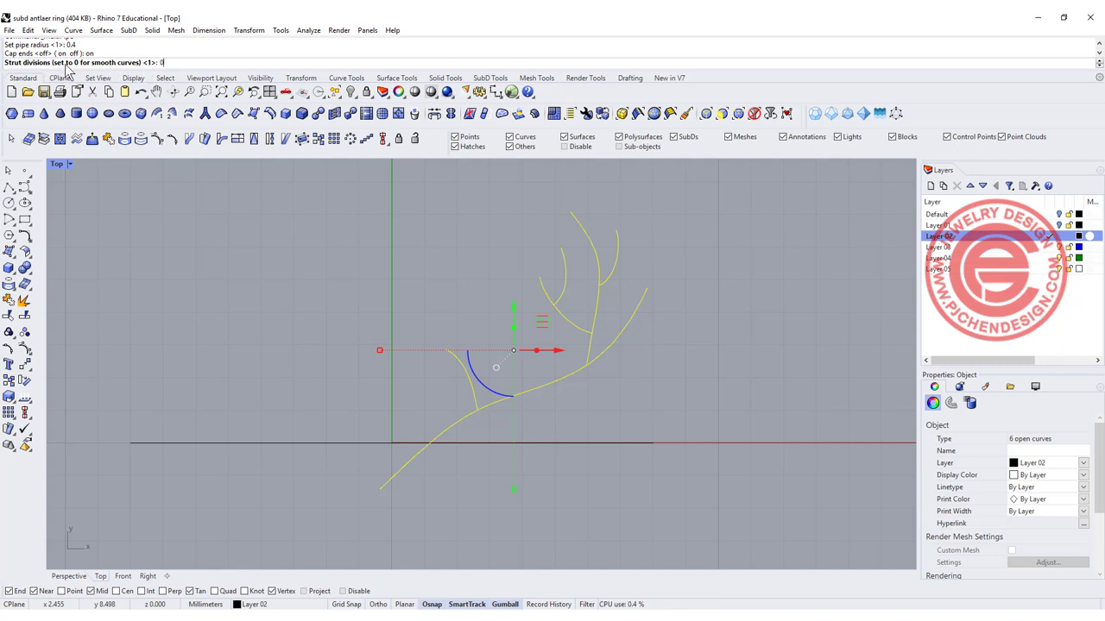
key("Return")
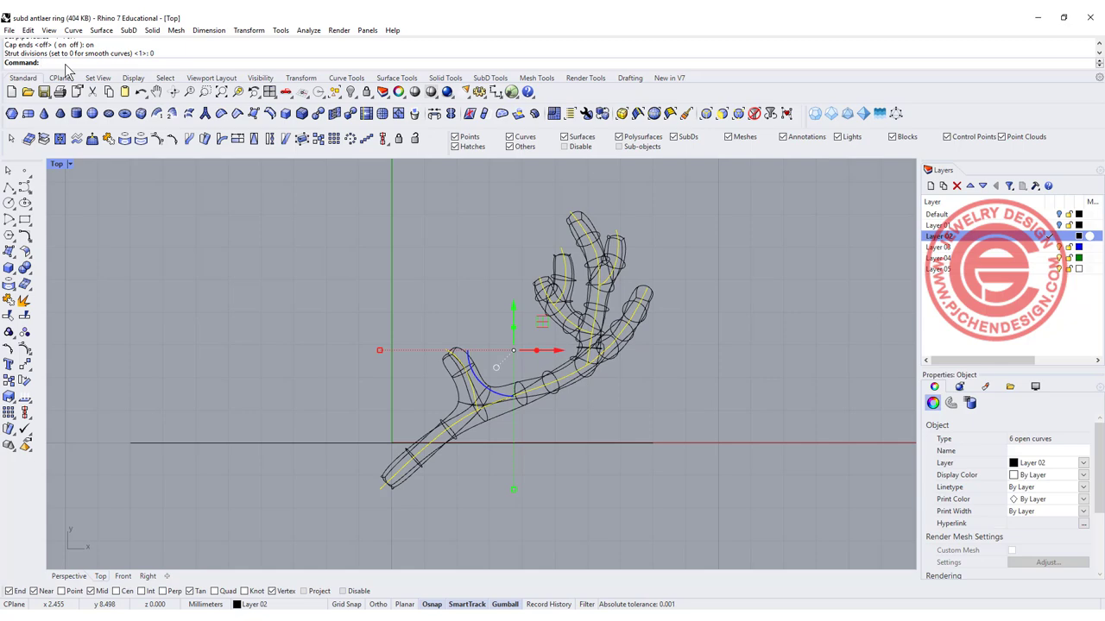
Maximize the Perspective viewport and examine the antler SubD's branches and junctions from several angles.
left_click(342, 280)
left_click(52, 163)
double_click(51, 163)
double_click(503, 163)
right_click_drag(725, 310, 590, 329)
scroll(459, 337, "up", 6)
right_click_drag(459, 338, 533, 323)
scroll(529, 326, "up", 4)
scroll(583, 343, "down", 4)
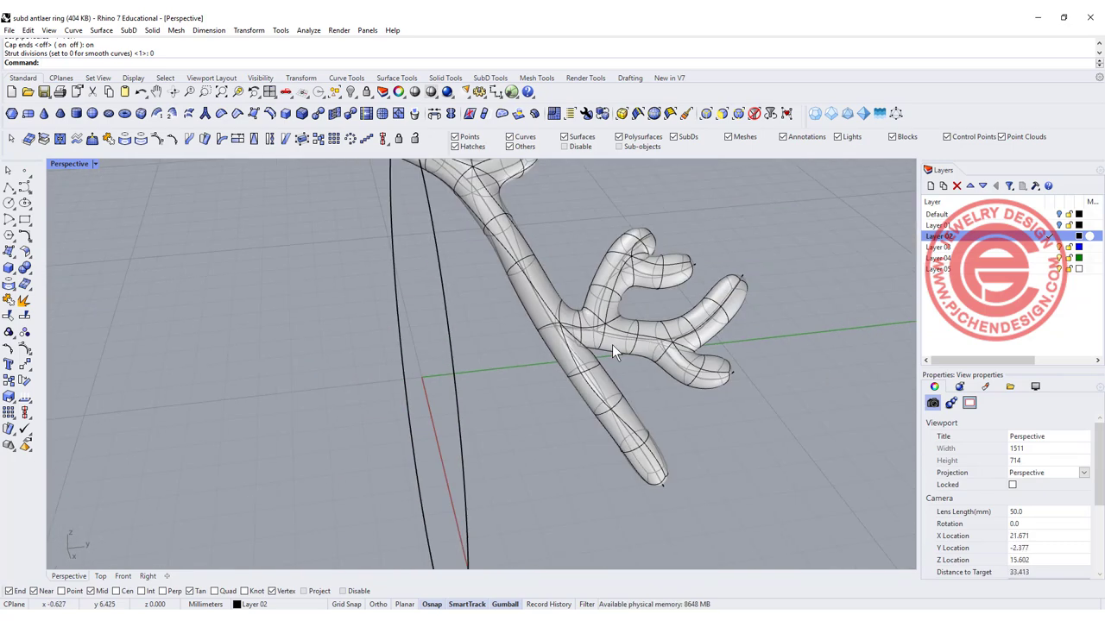
right_click_drag(592, 324, 453, 329)
Select all the curves except the ring circle and hide them, leaving the antler SubD in place.
left_click(482, 316)
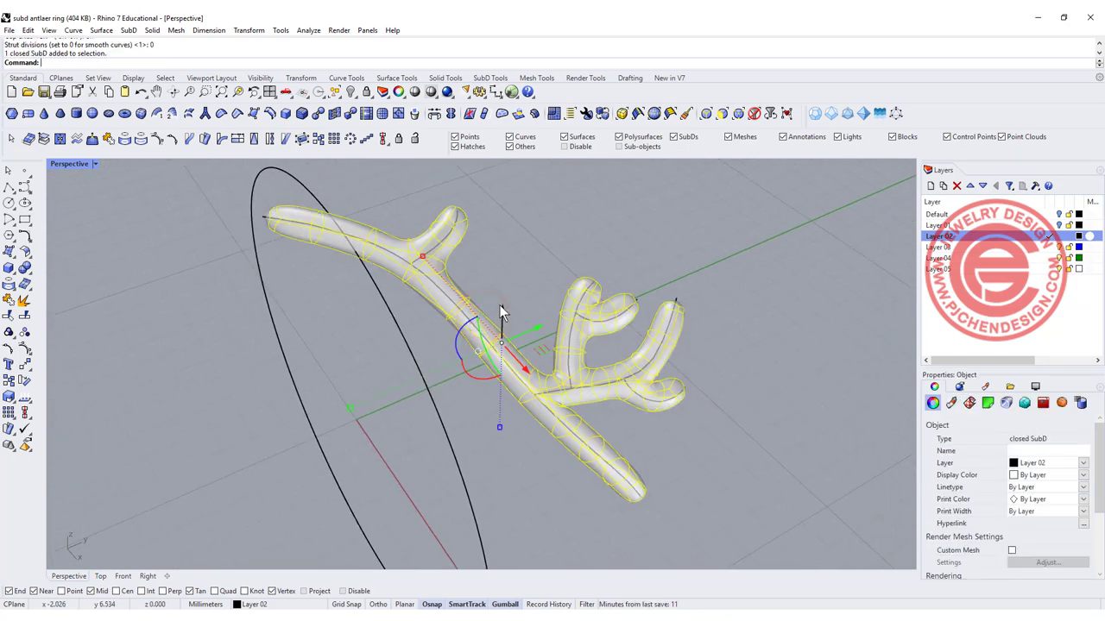
left_click(501, 257)
left_click(475, 324)
left_click(489, 321)
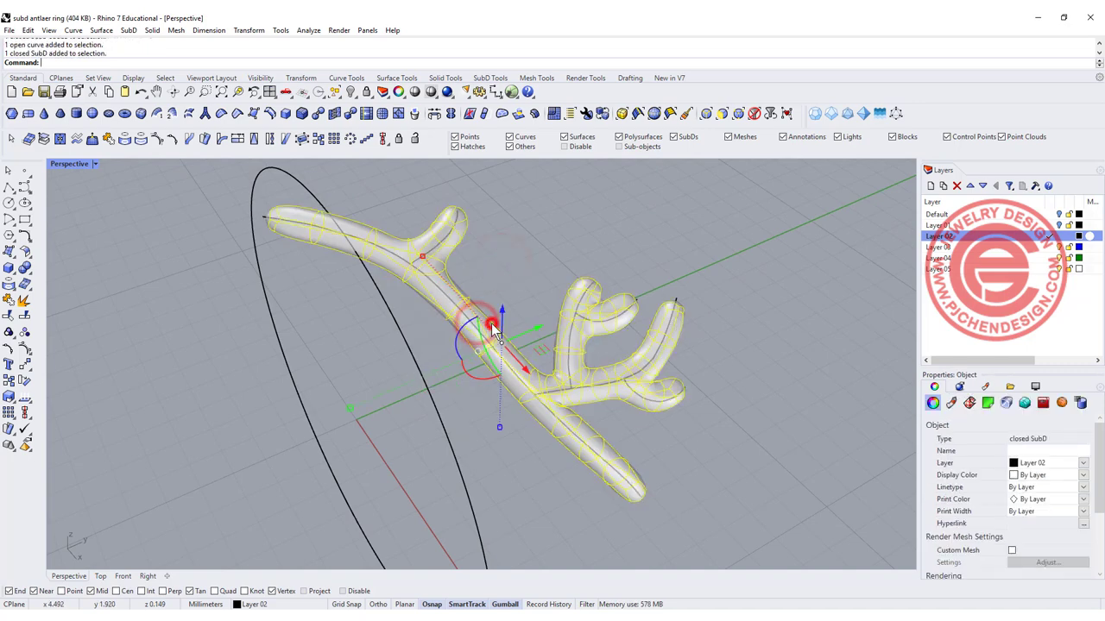
left_click(530, 291)
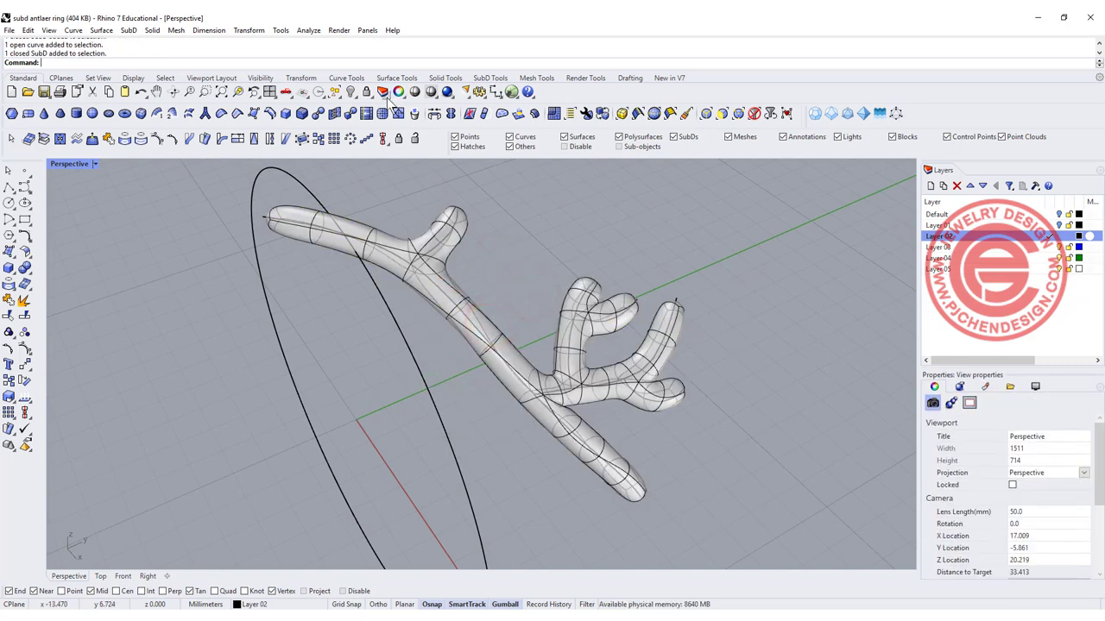
left_click(336, 93)
left_click(336, 177)
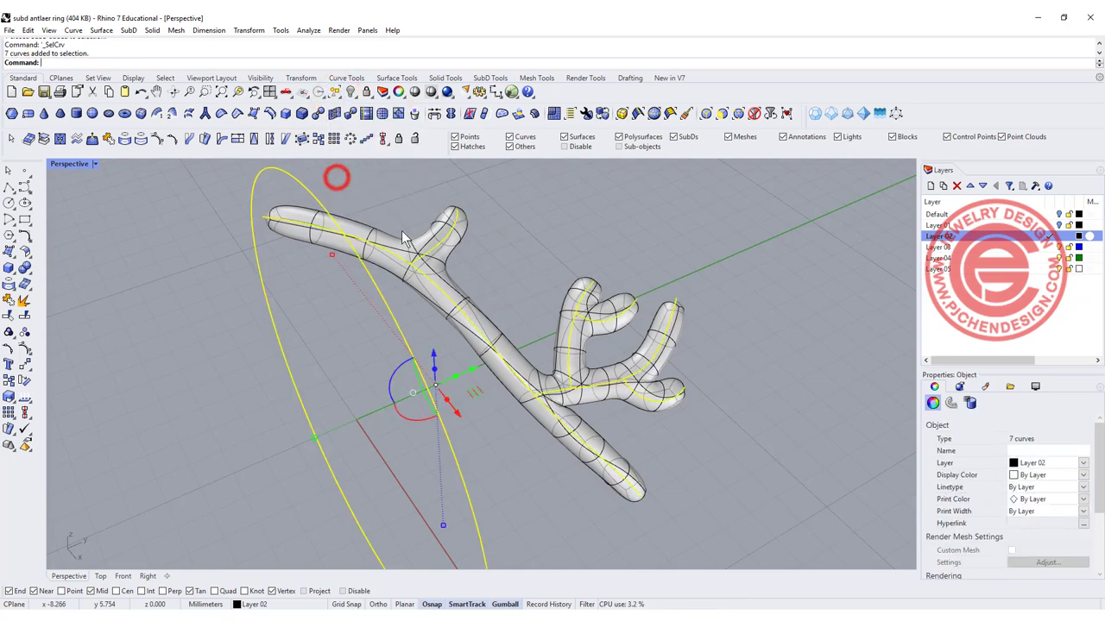
left_click(398, 323, "ctrl")
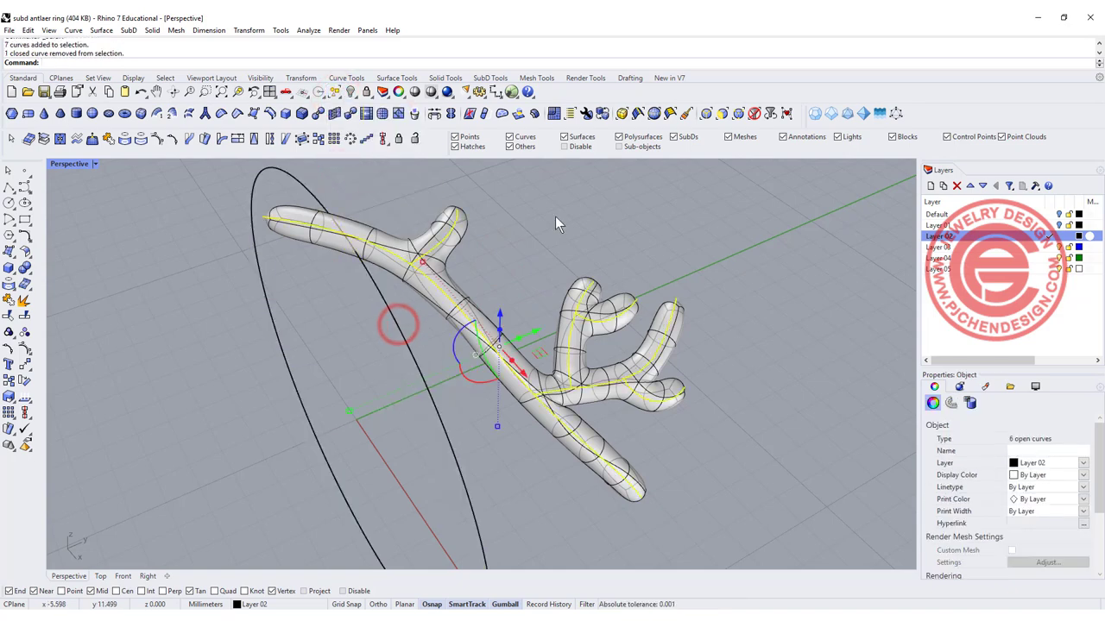
left_click(350, 92)
Examine the antler SubD's branch tips in the four-viewport layout and in the maximized Perspective view.
right_click_drag(625, 343, 669, 358)
double_click(62, 163)
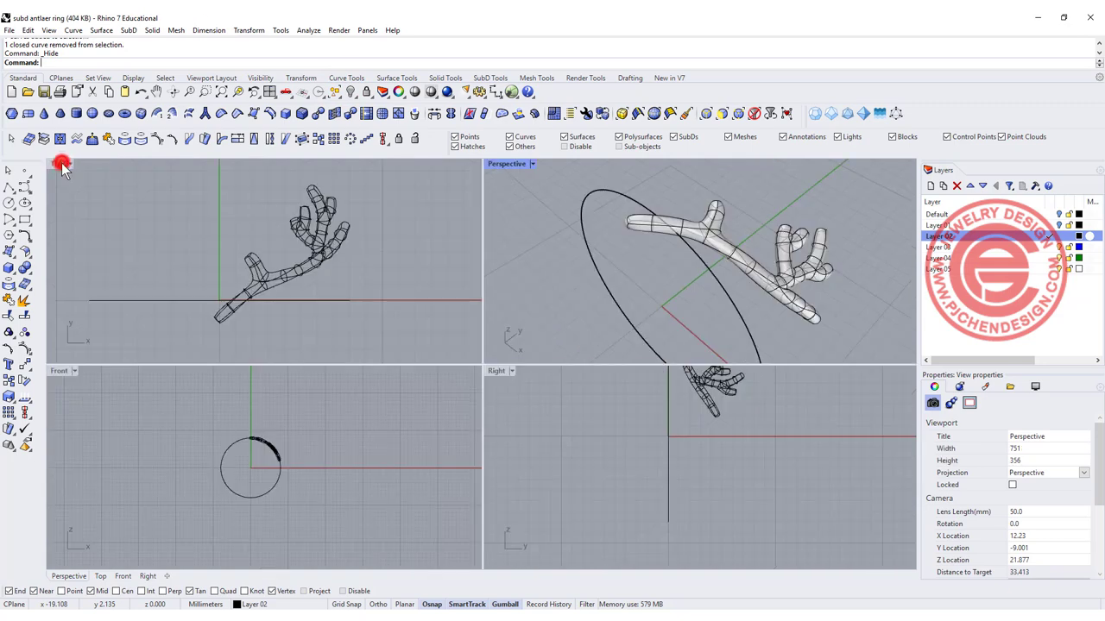
right_click_drag(753, 247, 695, 271)
scroll(815, 308, "up", 4)
scroll(333, 186, "up", 5)
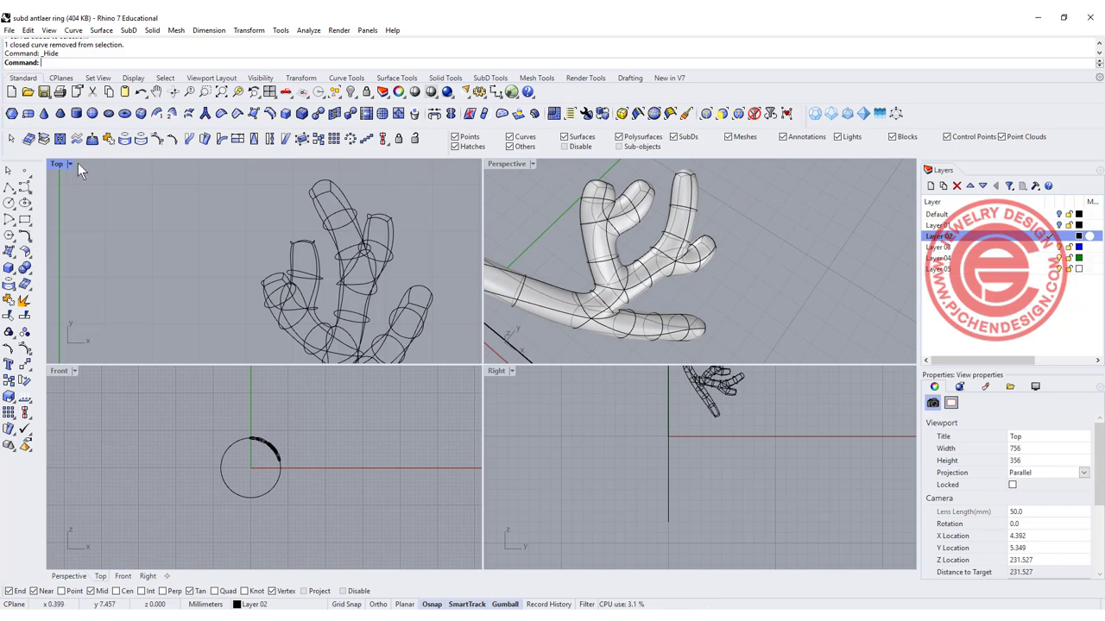
double_click(504, 164)
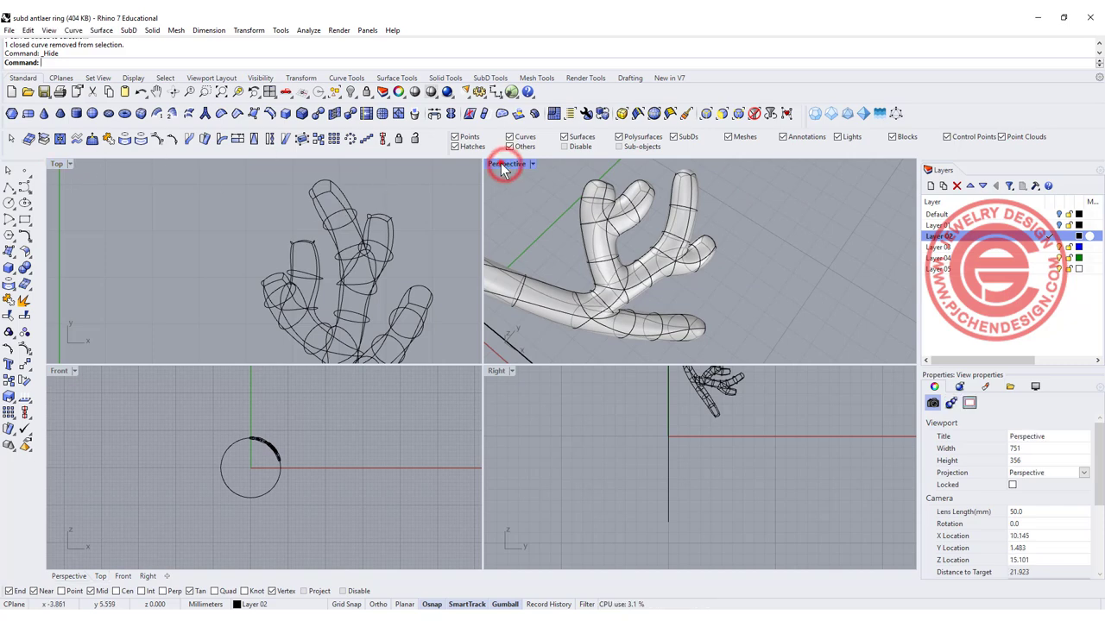
scroll(450, 256, "down", 5)
right_click_drag(449, 255, 462, 365)
scroll(457, 294, "up", 2)
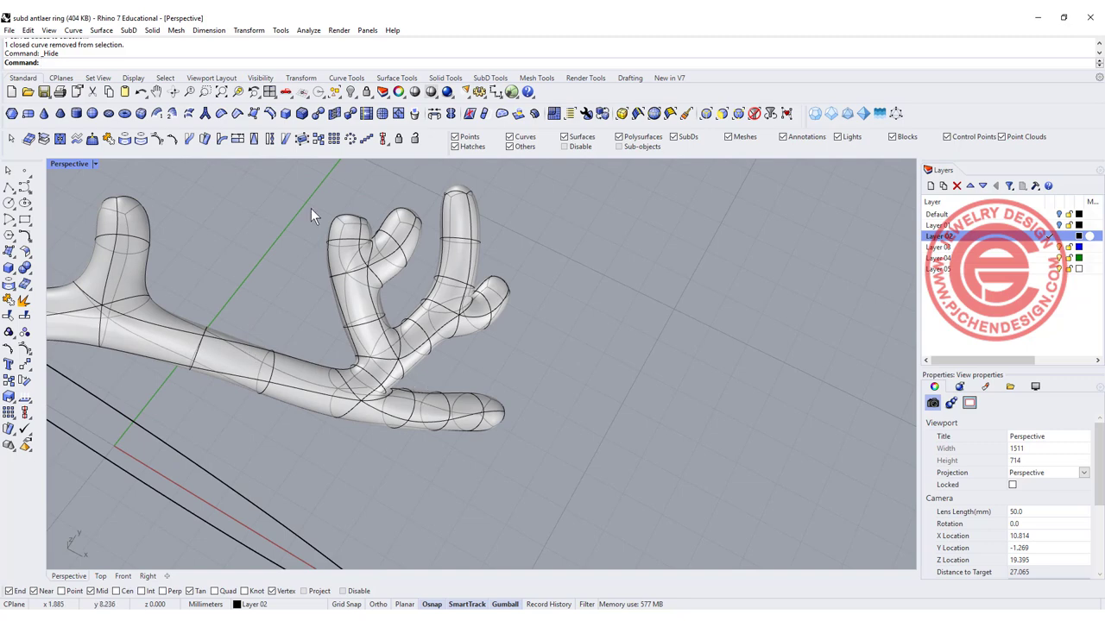
right_click_drag(463, 249, 464, 256)
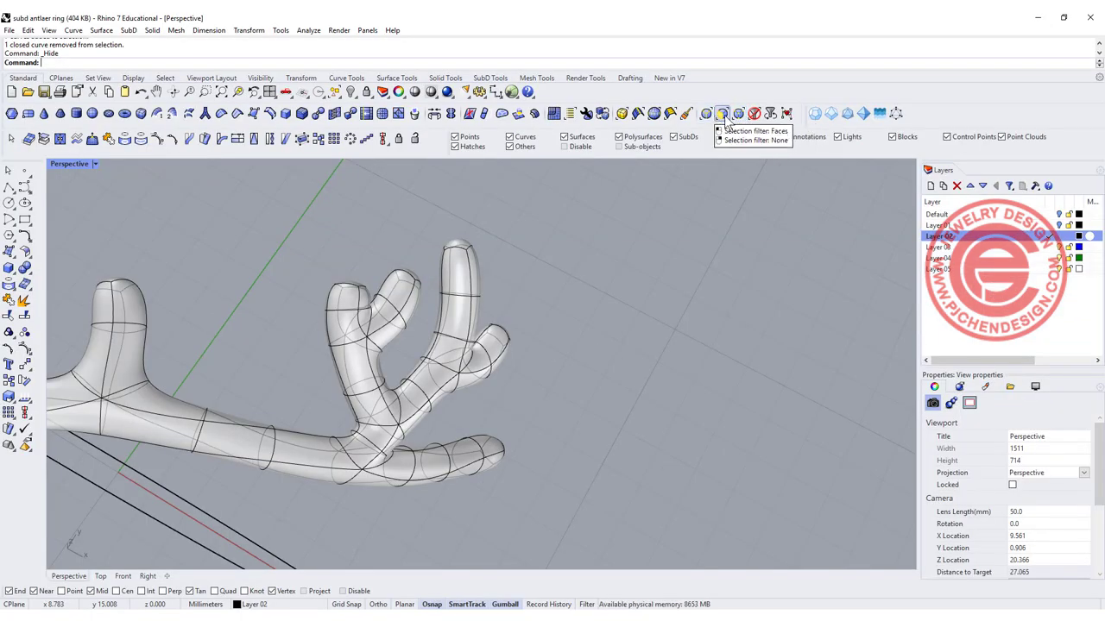
Limit selection to faces and scale down the end faces of the tall branch and its short twig into narrow tips.
left_click(724, 115)
left_click_drag(430, 227, 491, 306)
scroll(428, 247, "up", 5)
left_click_drag(419, 249, 455, 272)
right_click_drag(455, 272, 541, 376)
left_click_drag(507, 359, 401, 301)
left_click(564, 290)
Scale down the end faces of the left side branch's inner twig to taper its tip.
scroll(426, 287, "down", 8)
right_click_drag(426, 287, 410, 225)
scroll(350, 239, "up", 3)
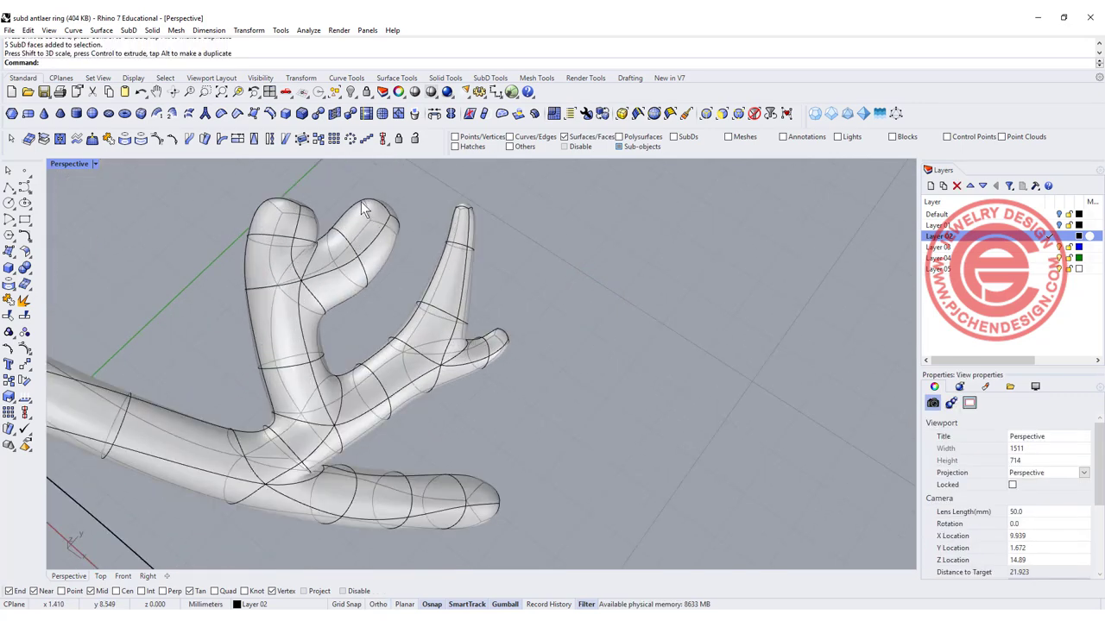
left_click_drag(416, 233, 337, 231)
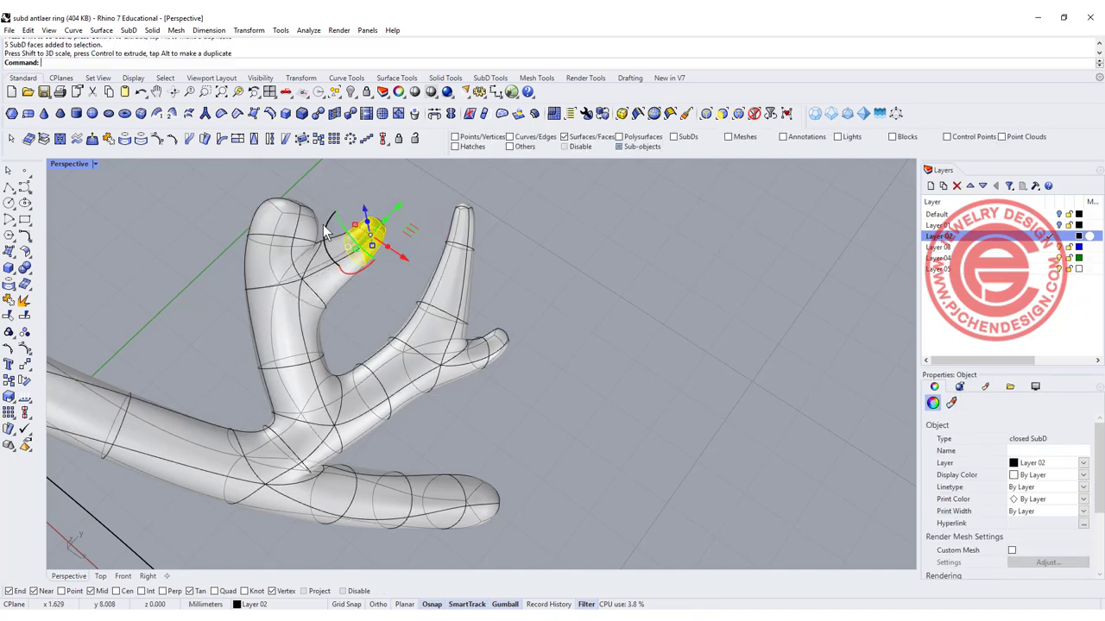
right_click_drag(266, 182, 342, 268, "shift")
left_click(395, 283)
Select the left side branch's end faces and scale them down to a narrow tip, adjusting them in the Top view.
left_click_drag(402, 301, 332, 259)
right_click_drag(358, 263, 397, 286)
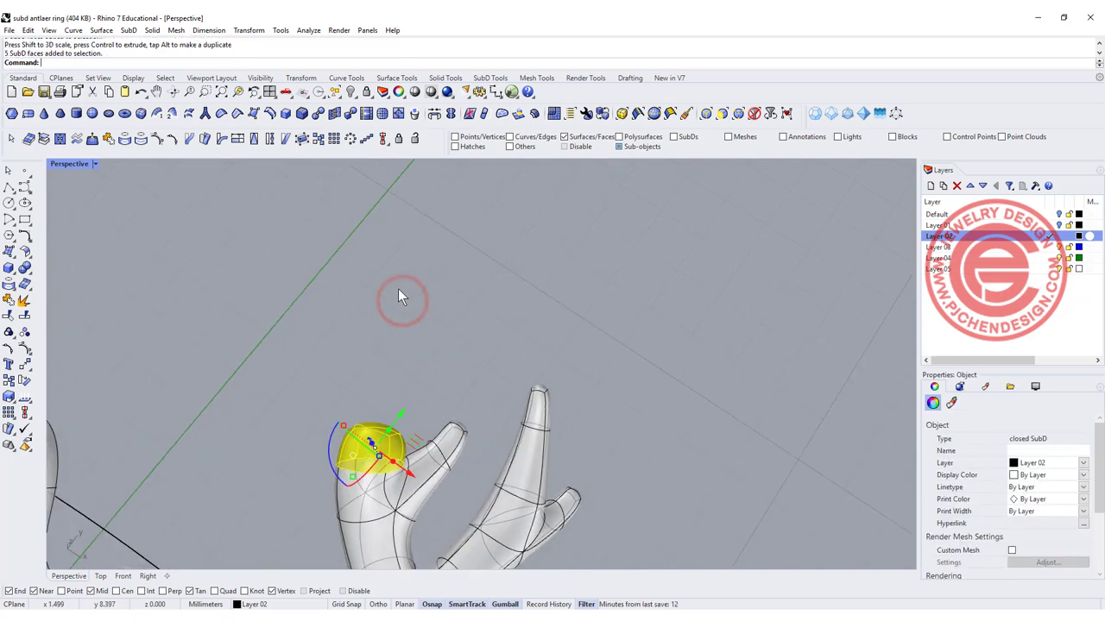
right_click_drag(422, 367, 435, 358)
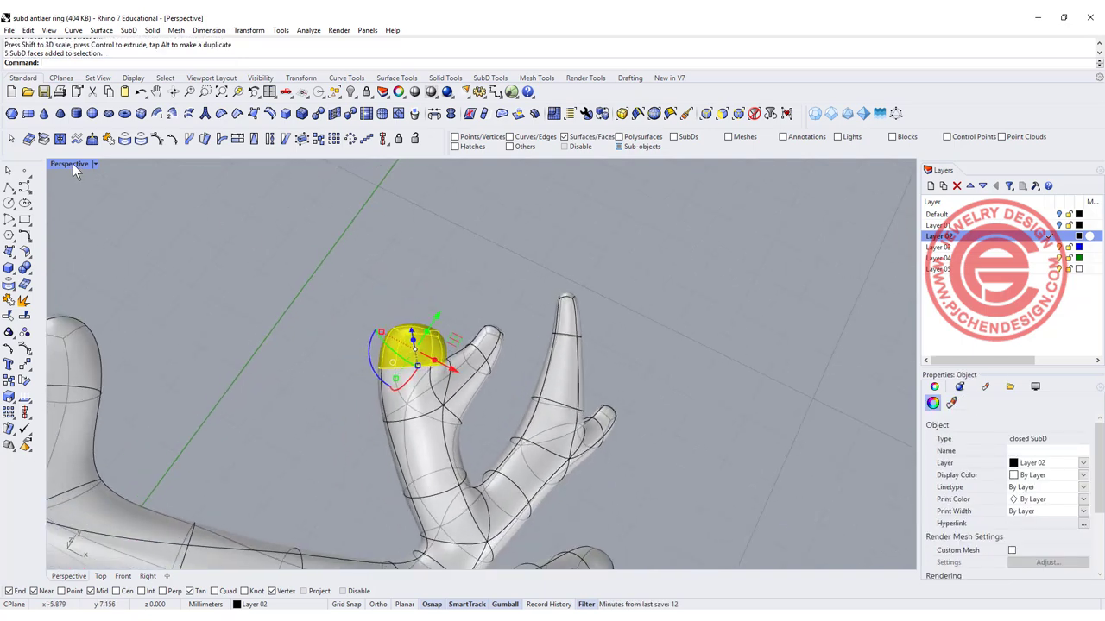
double_click(74, 165)
scroll(286, 257, "down", 4)
right_click_drag(288, 257, 242, 243)
scroll(242, 243, "up", 4)
left_click_drag(249, 236, 224, 219)
scroll(192, 251, "up", 6)
left_click_drag(150, 240, 180, 249)
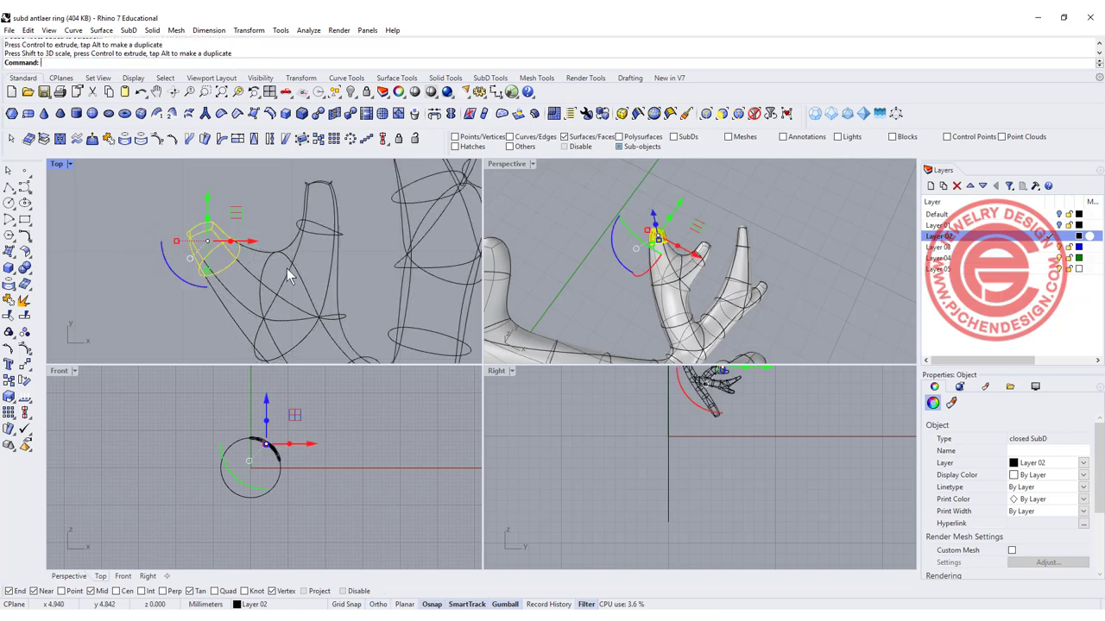
left_click(264, 209)
Set the Top viewport to Ghosted display and maximize it.
scroll(577, 268, "down", 6)
right_click_drag(691, 293, 686, 281, "shift")
scroll(632, 248, "up", 2)
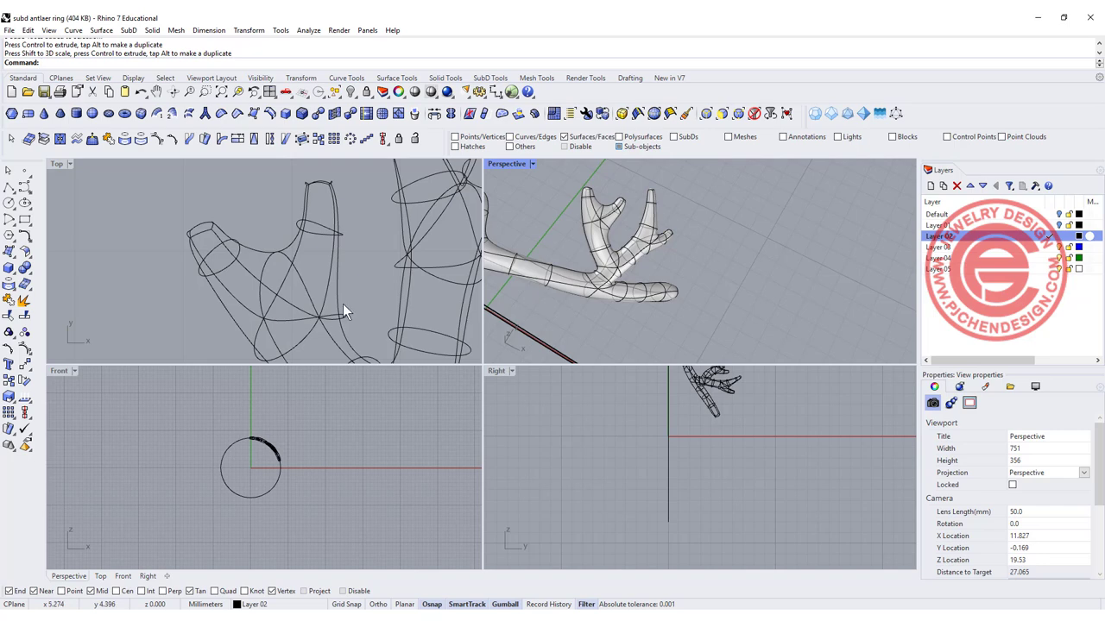
scroll(332, 313, "down", 3)
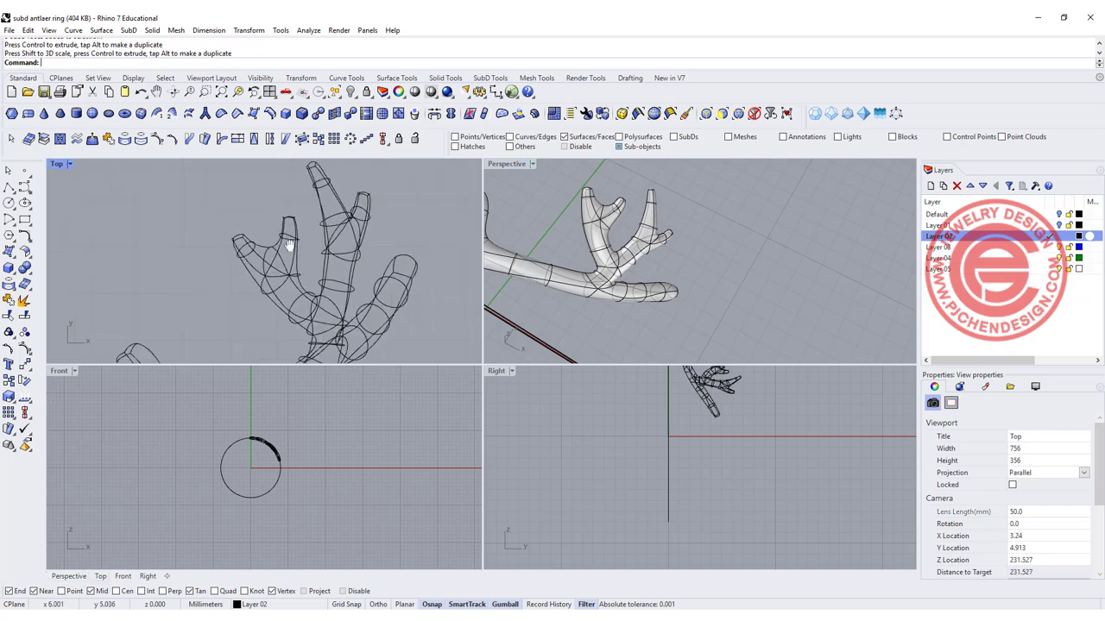
left_click(72, 165)
left_click(77, 244)
double_click(56, 164)
scroll(418, 243, "down", 6)
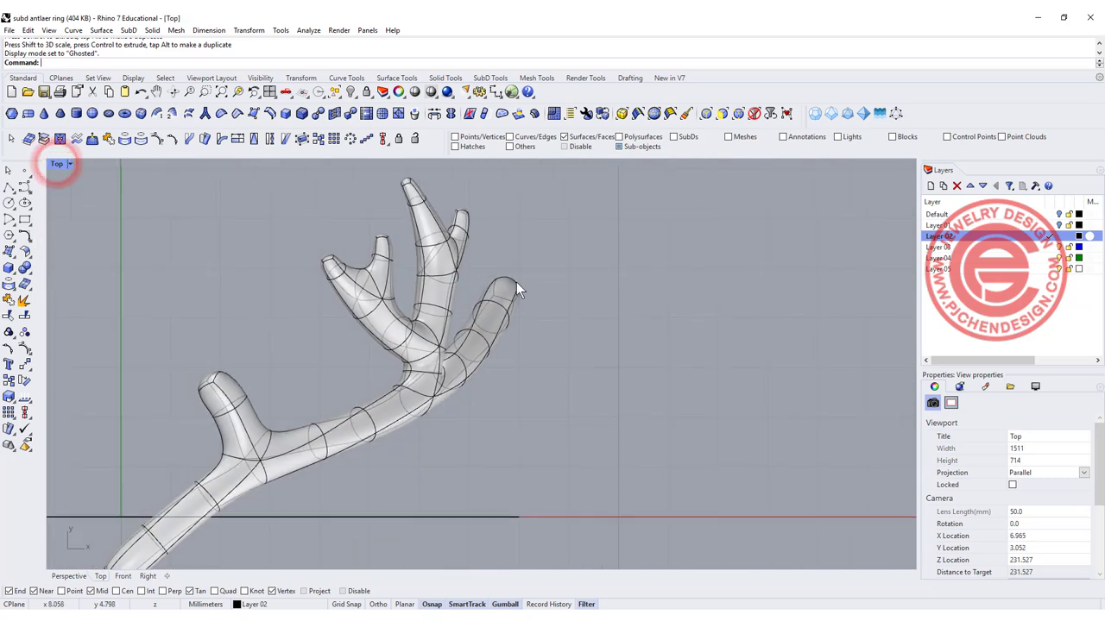
Taper the main stem's upper right end by scaling down its face rings toward the tip in the Top view.
scroll(521, 278, "up", 2)
left_click_drag(486, 257, 473, 252)
left_click_drag(438, 322, 451, 324, "shift")
left_click(541, 304)
left_click_drag(528, 302, 485, 277)
left_click(549, 287)
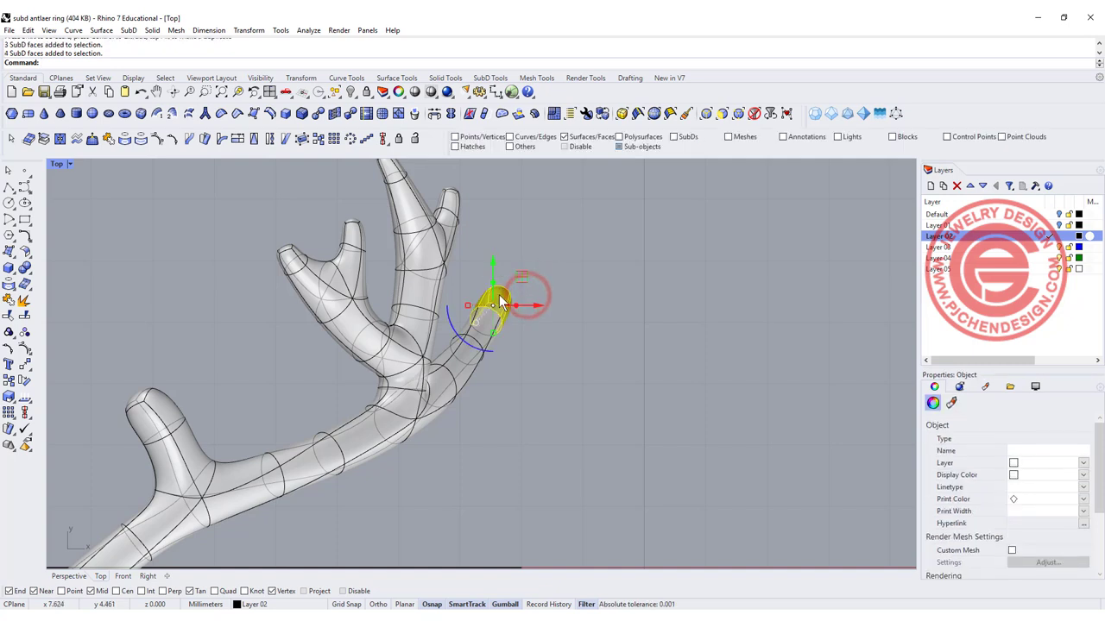
left_click(494, 297, "ctrl")
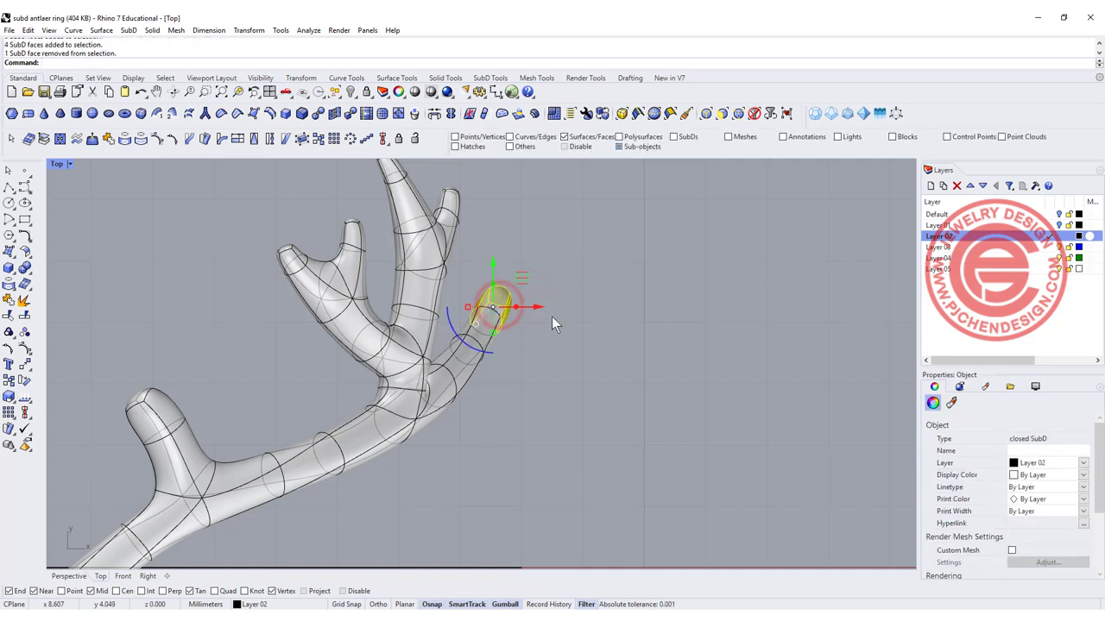
left_click_drag(502, 278, 477, 307, "shift")
left_click(585, 330)
scroll(500, 324, "down", 6)
scroll(304, 361, "up", 4)
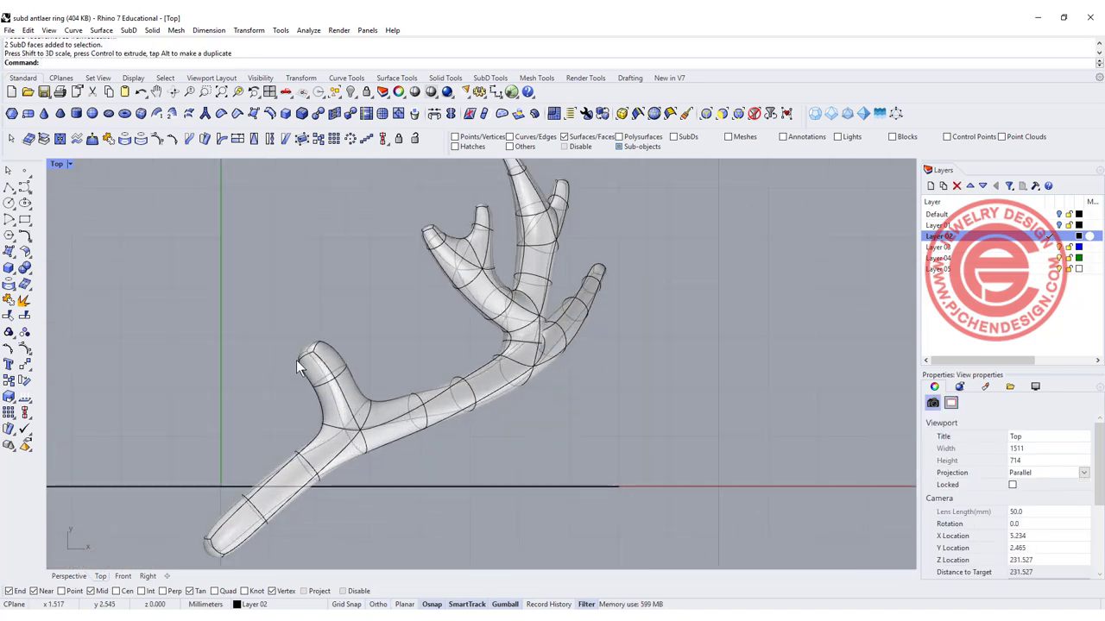
Select the tip faces of the lower left branch and scale them down to taper its end in the Top view.
left_click_drag(240, 332, 240, 333)
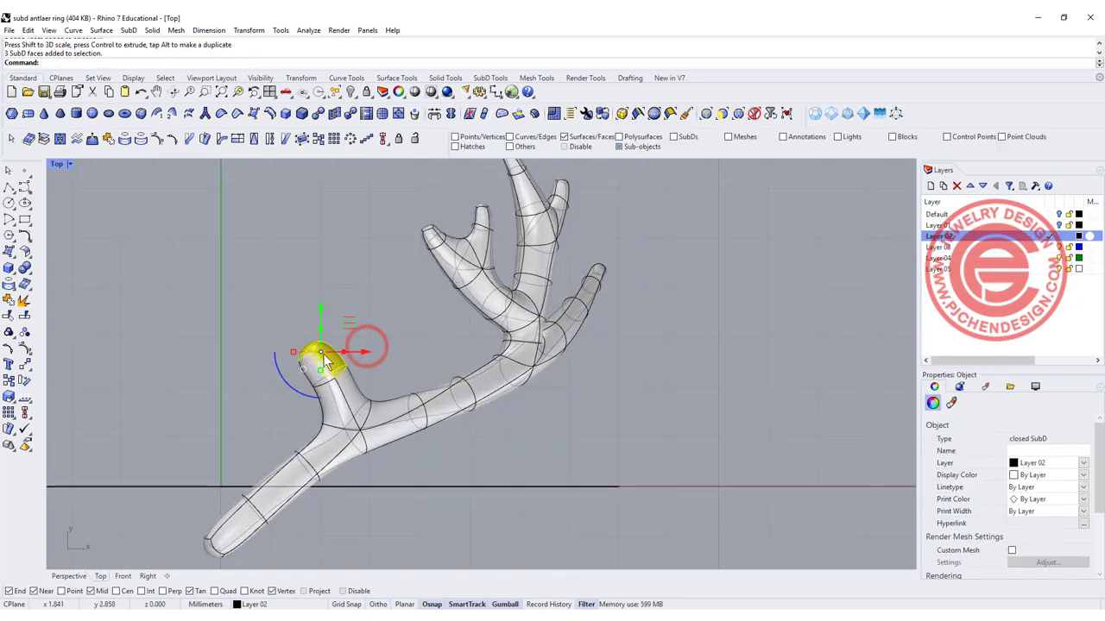
left_click(380, 356)
left_click_drag(359, 349, 236, 344)
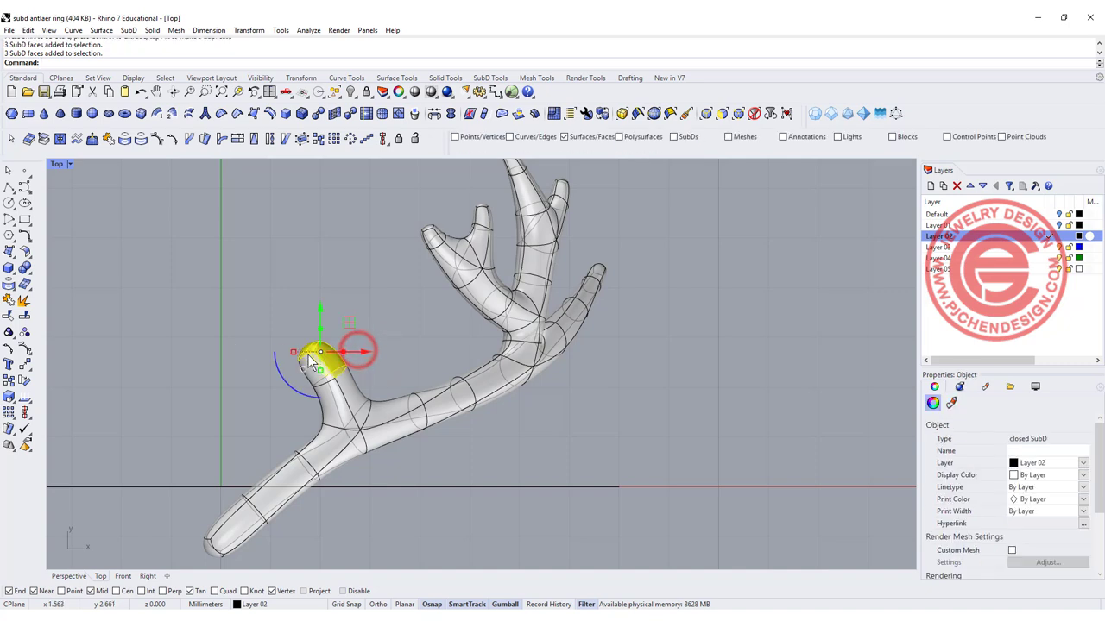
left_click_drag(251, 302, 366, 378)
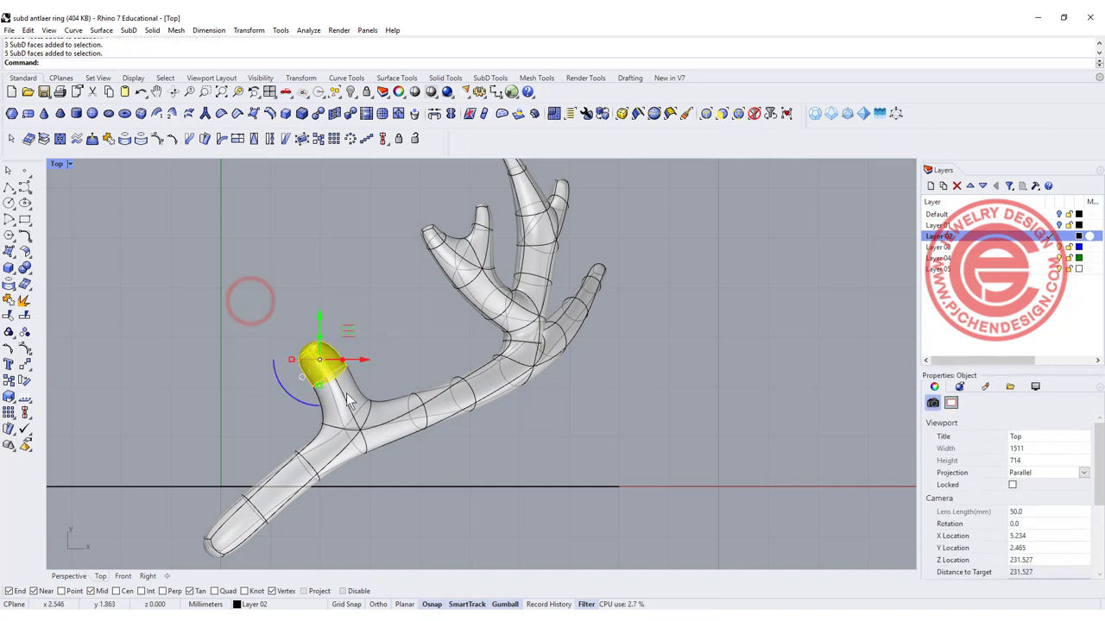
left_click_drag(291, 358, 307, 359)
left_click(387, 340)
Restrict selection to SubD edges, select the edges of the lower stem and its branch, and scale them up in 3D.
right_click_drag(443, 387, 425, 371)
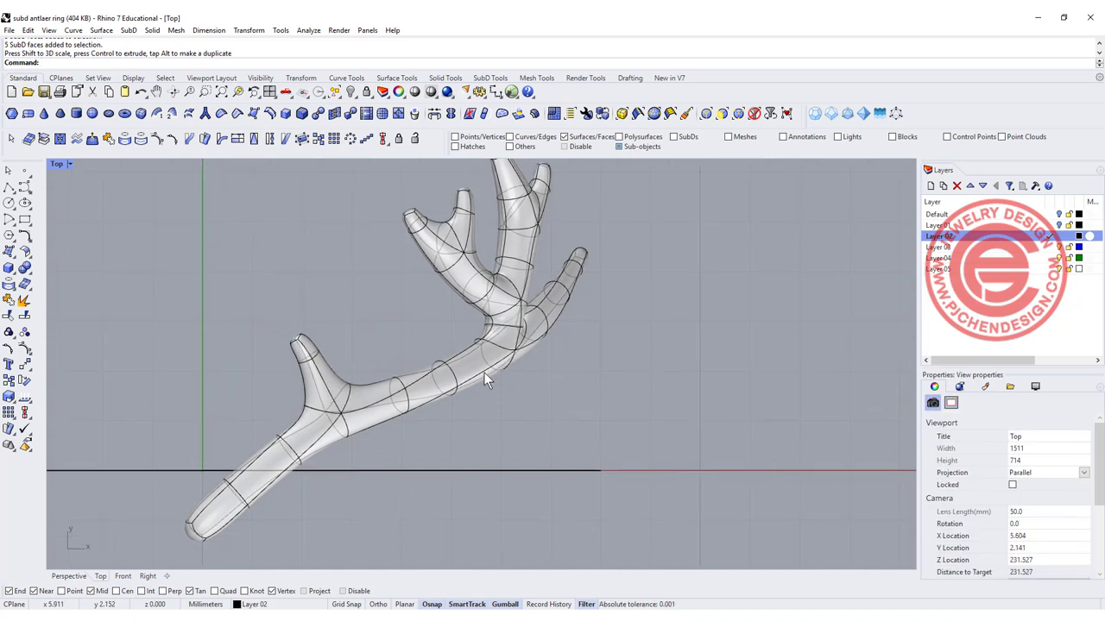
right_click_drag(295, 408, 311, 391)
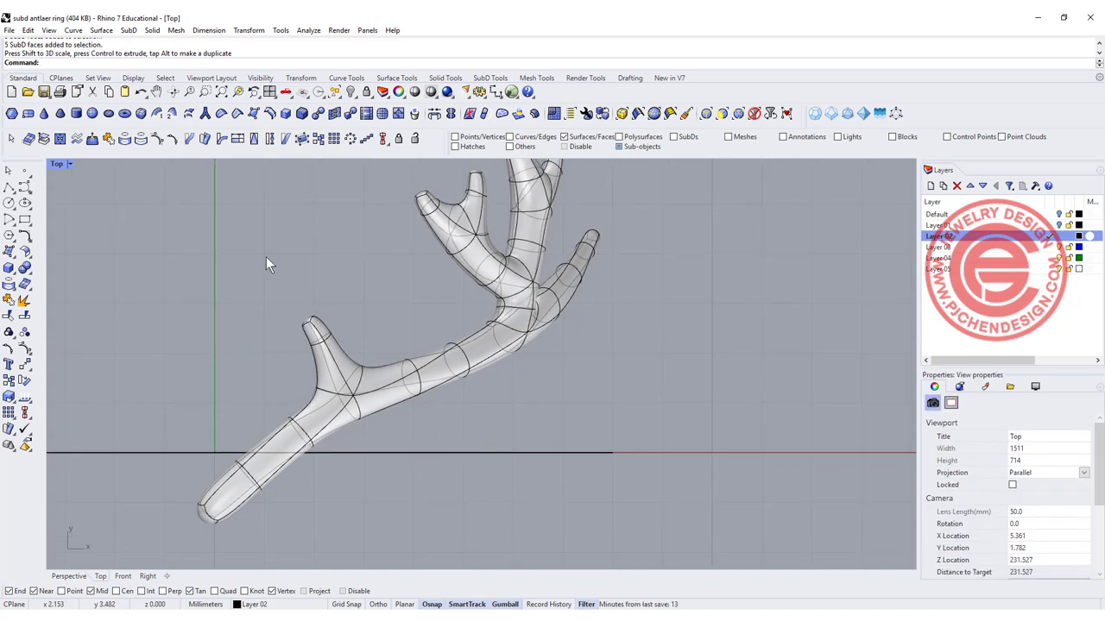
scroll(380, 372, "up", 2)
right_click_drag(362, 324, 387, 296)
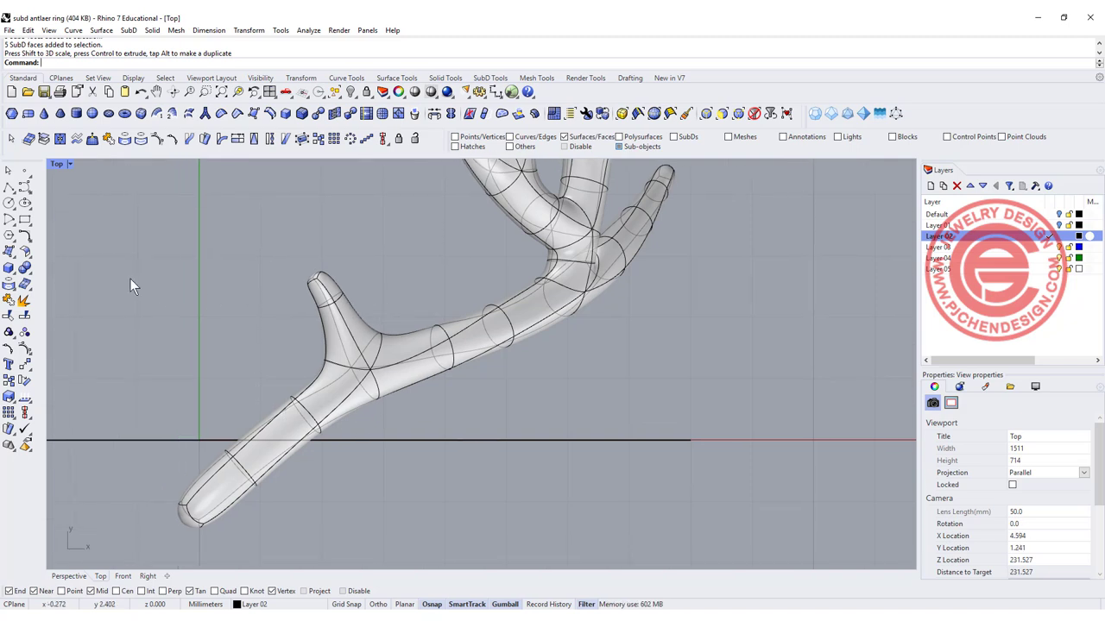
left_click(705, 113)
left_click_drag(140, 260, 401, 547)
left_click_drag(153, 404, 135, 404, "shift")
Select the tip edges of the lower left branch, rotate them and shift them to bend the tip outward.
left_click_drag(265, 232, 365, 333)
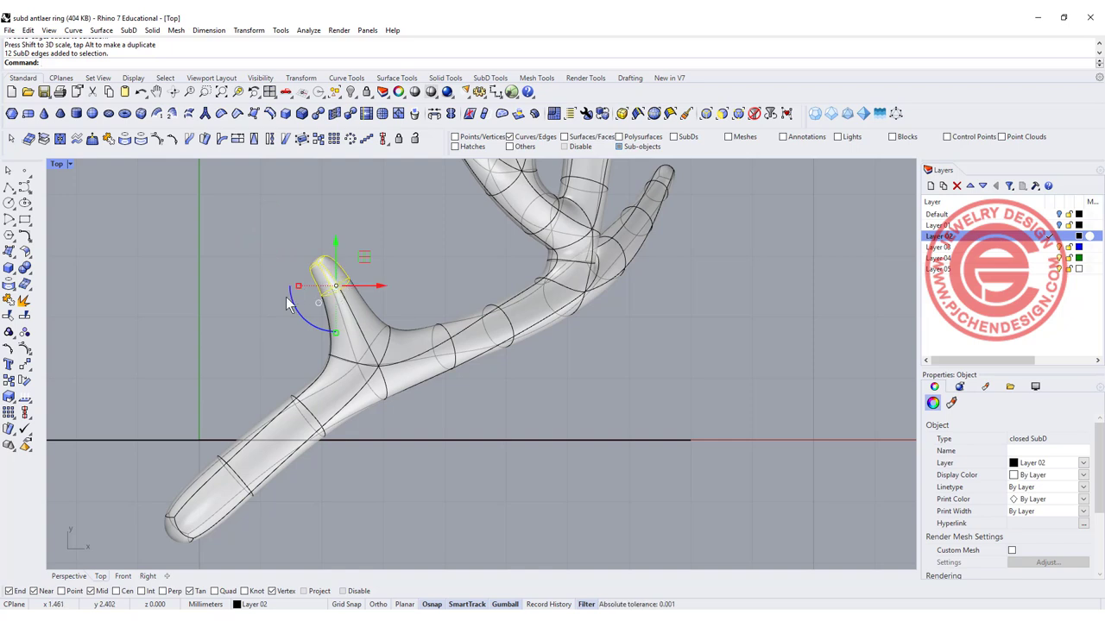
left_click_drag(294, 306, 295, 344)
left_click_drag(359, 258, 348, 265)
left_click(383, 276)
Select edges near the lower left branch's bent tip and move them up and to the right to smooth the curve.
scroll(330, 292, "up", 4)
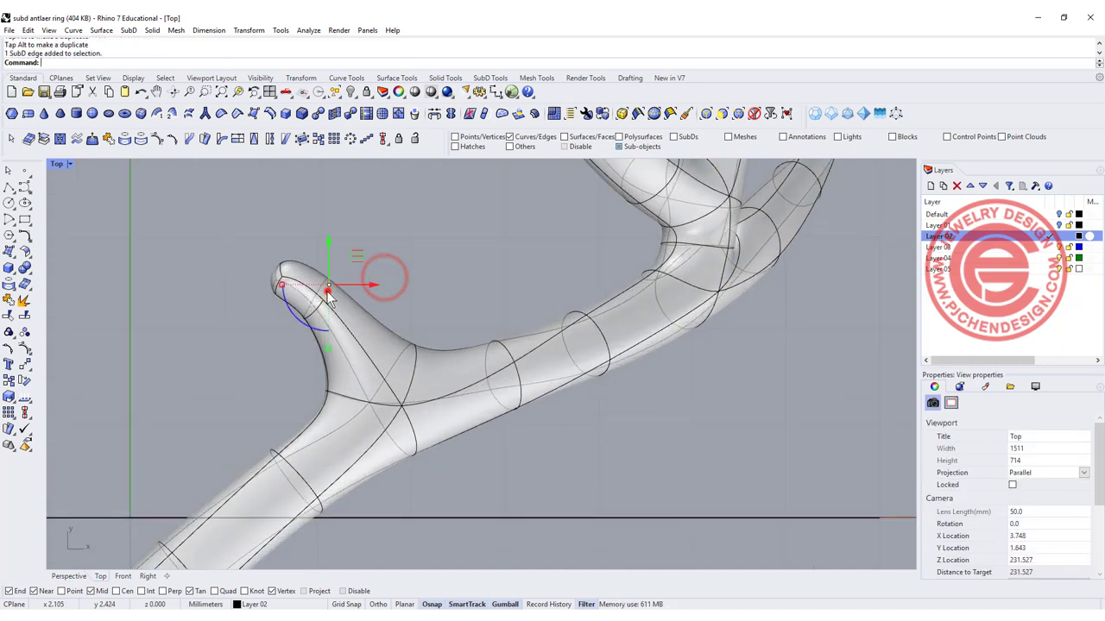
left_click(325, 288)
scroll(325, 288, "up", 6)
left_click(320, 283, "shift")
left_click_drag(347, 261, 371, 244)
left_click(502, 235)
Select the edge at the base of the upper left side branch and shift it slightly down and left.
scroll(537, 274, "down", 9)
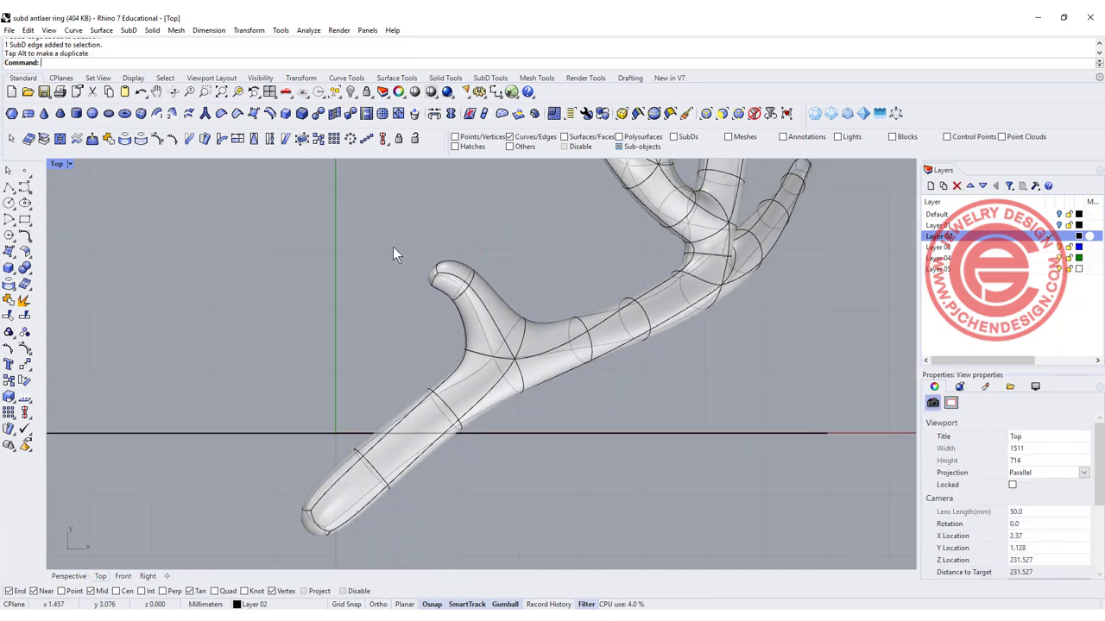
scroll(645, 409, "down", 4)
mouse_move(626, 280)
right_mouse_down()
mouse_move(548, 284)
mouse_move(556, 328)
right_mouse_up()
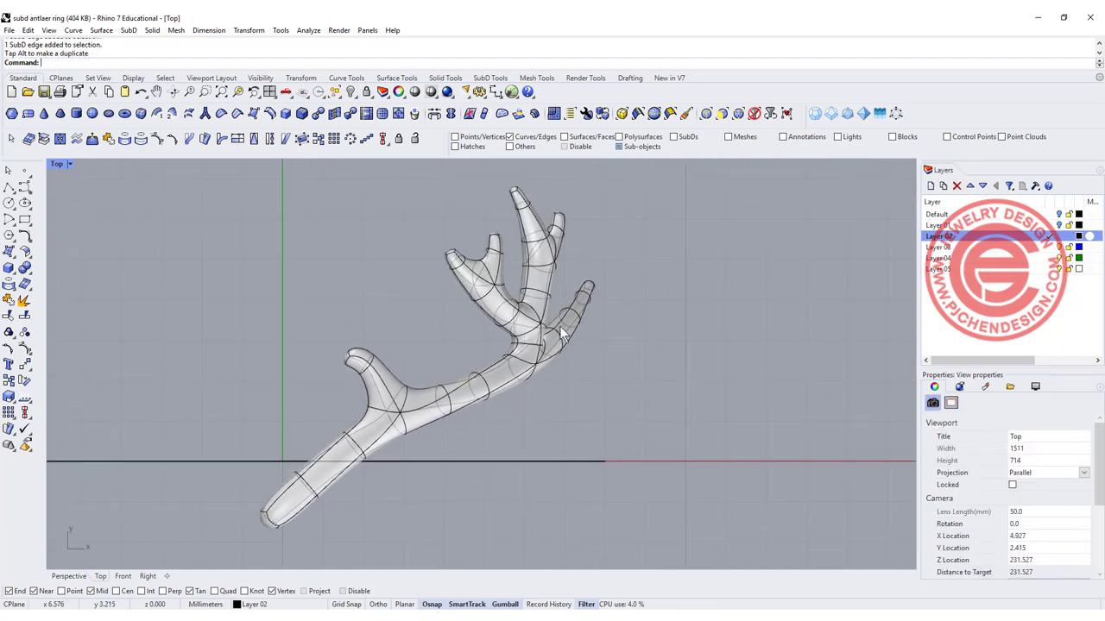
scroll(546, 293, "up", 5)
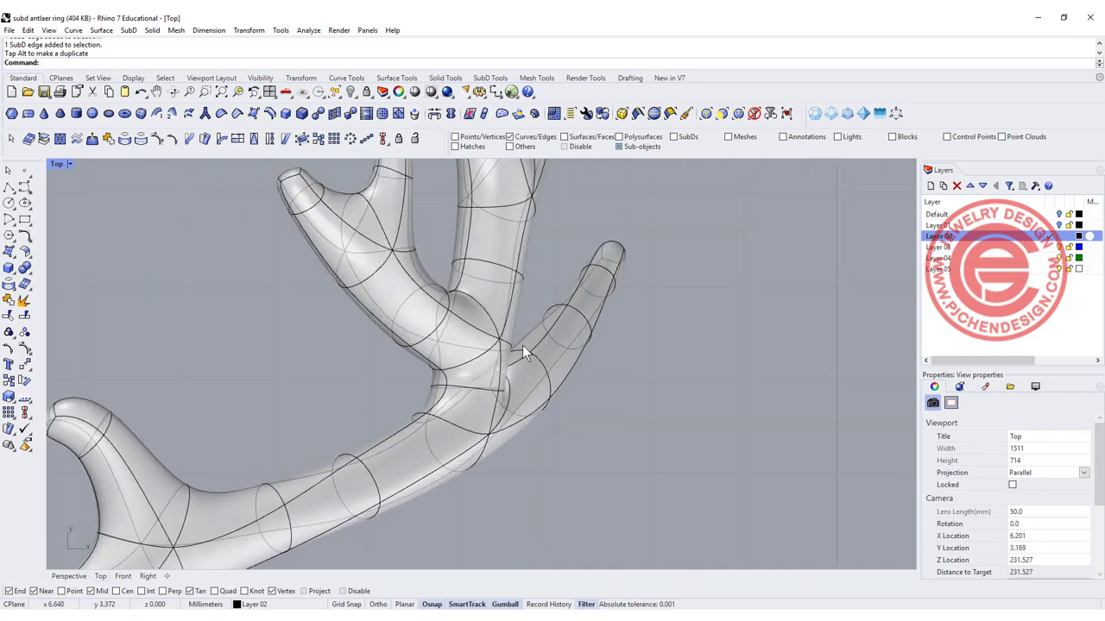
left_click(416, 347)
left_click(350, 355)
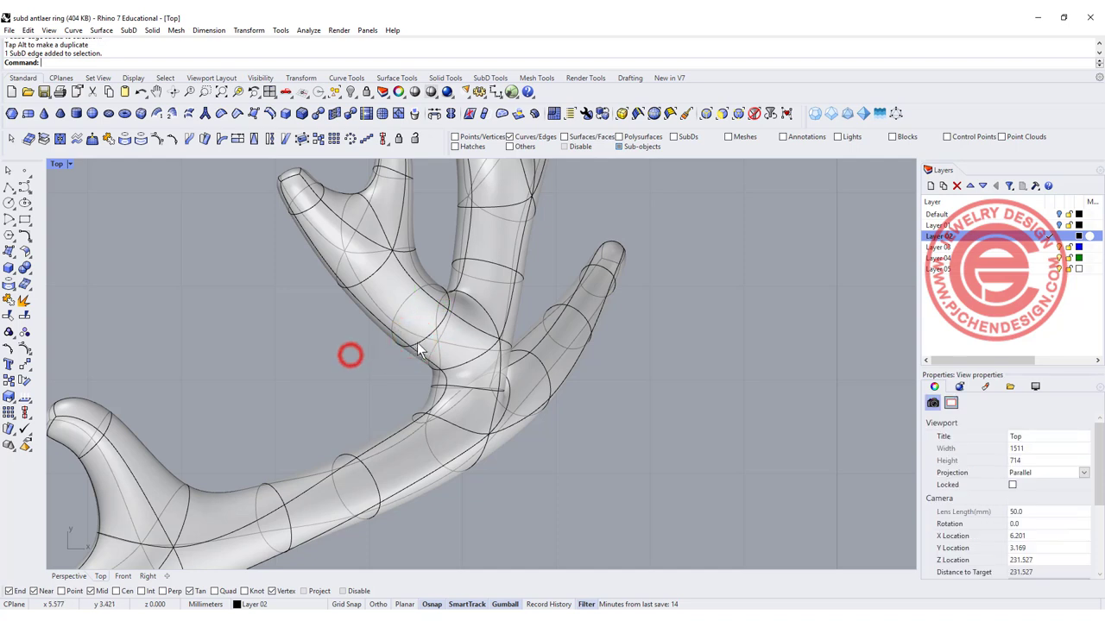
left_click(417, 347)
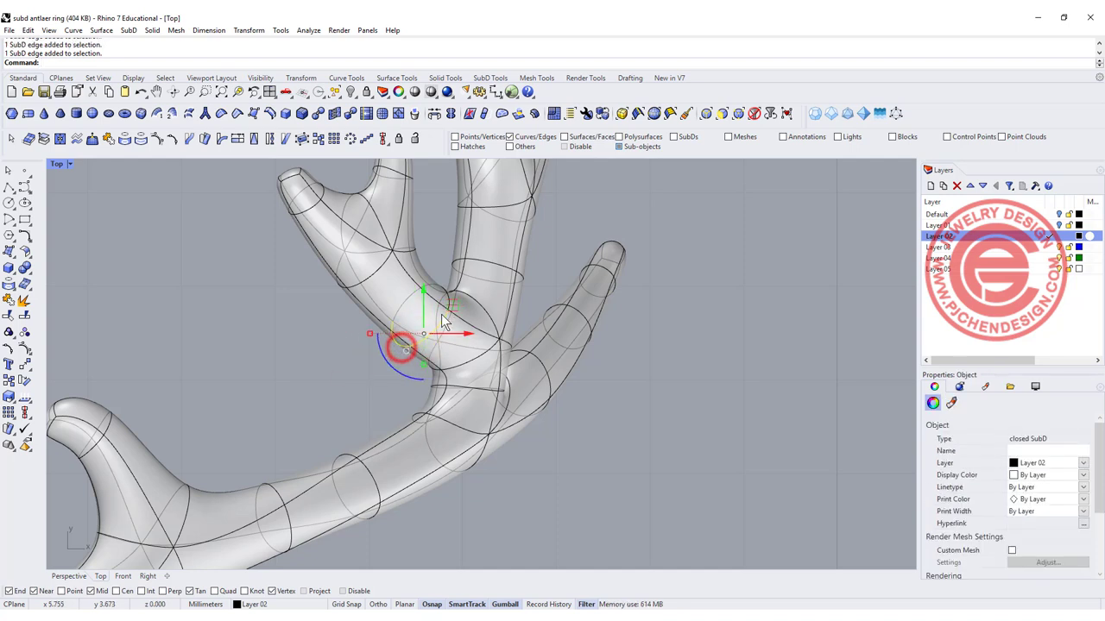
left_click_drag(452, 306, 441, 317)
Select the edge loop at the pinched junction above the lower right branch in the Perspective view and delete it.
scroll(454, 405, "up", 4)
right_click_drag(441, 385, 415, 370)
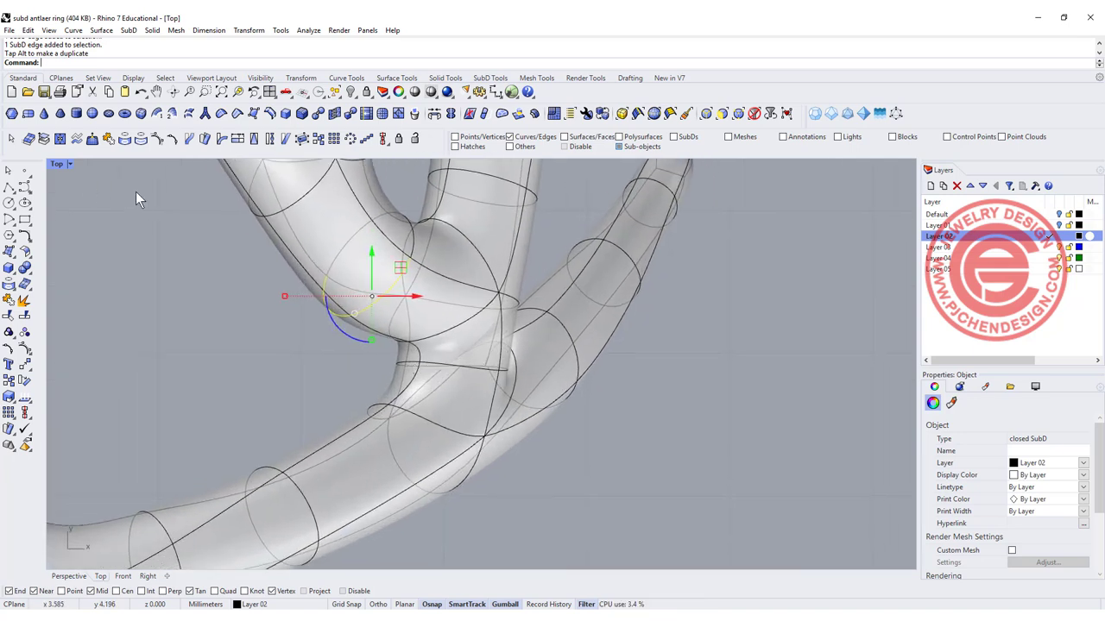
double_click(55, 163)
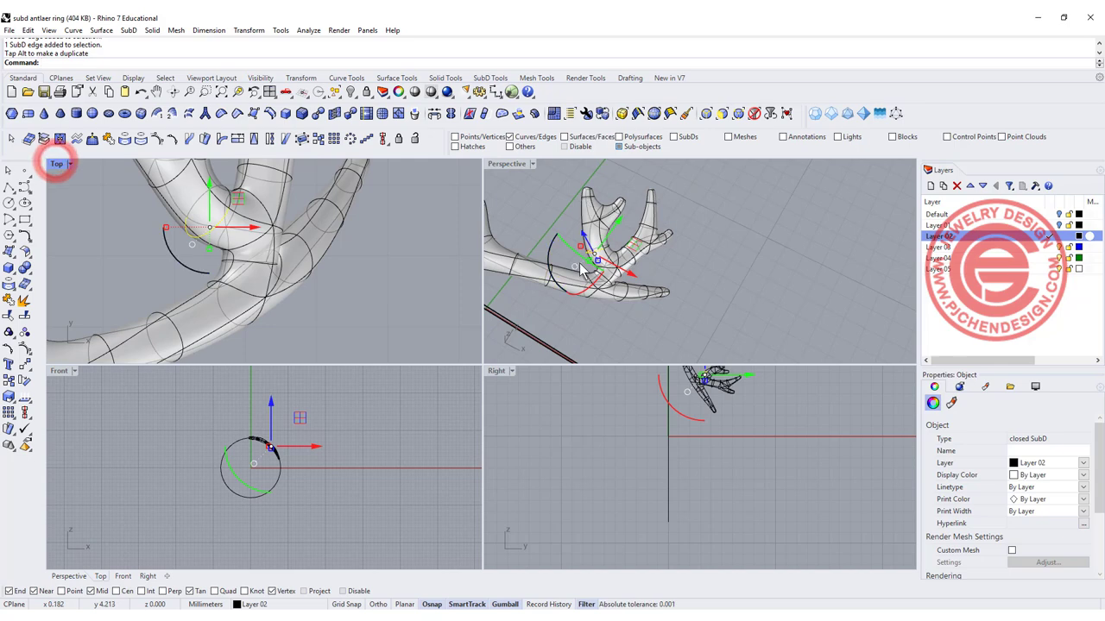
scroll(617, 294, "up", 6)
mouse_move(633, 300)
right_mouse_down()
mouse_move(631, 265)
mouse_move(626, 280)
right_mouse_up()
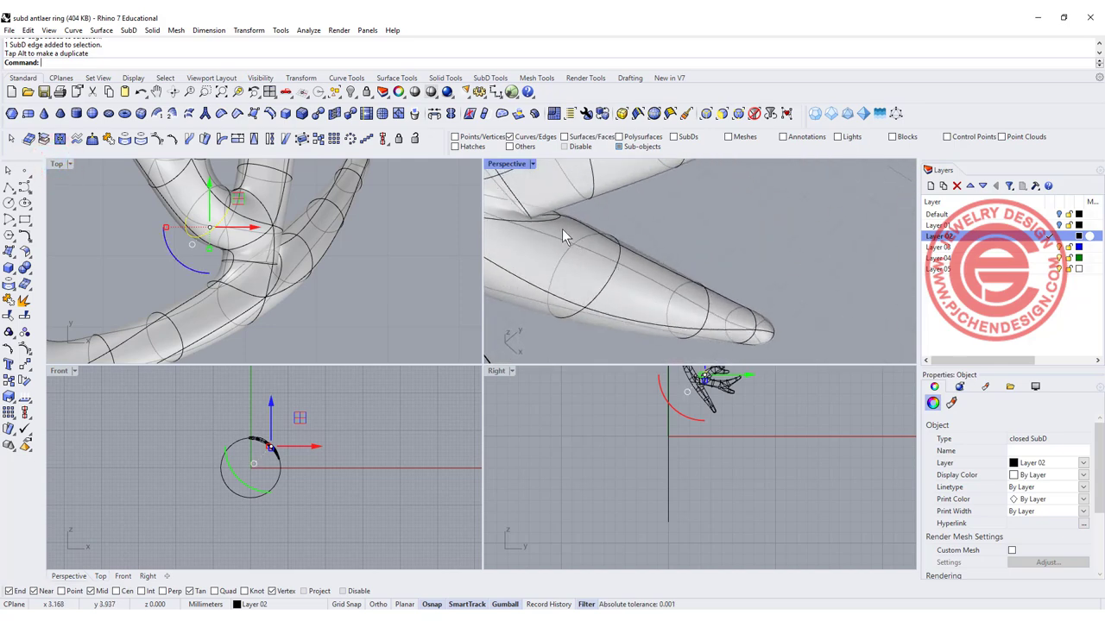
double_click(490, 163)
scroll(327, 271, "down", 5)
right_click_drag(327, 271, 410, 287)
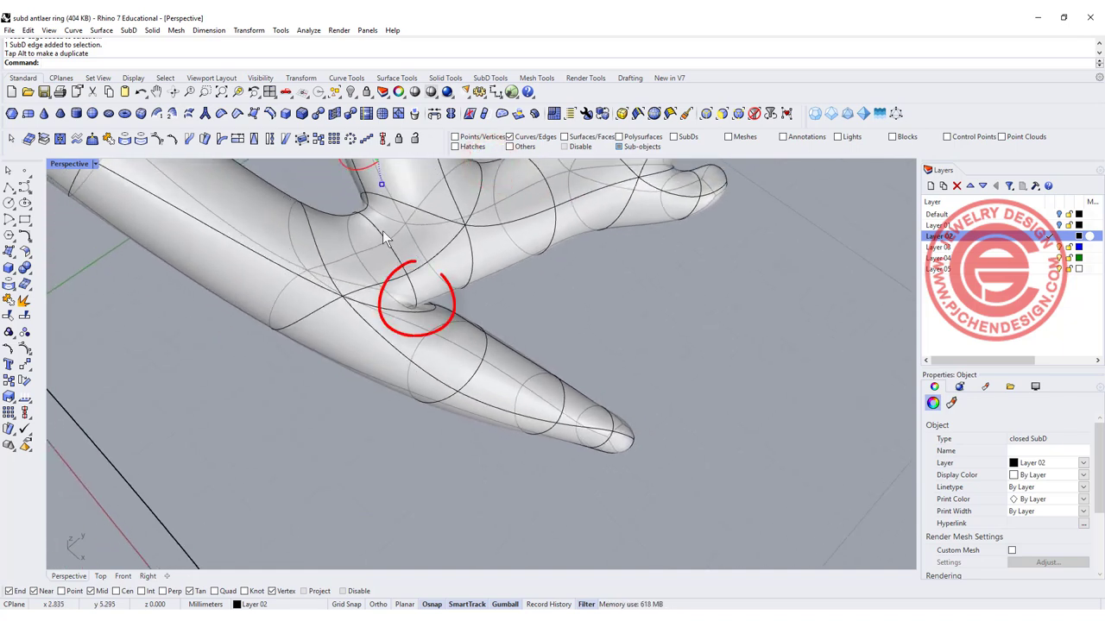
left_click(397, 260)
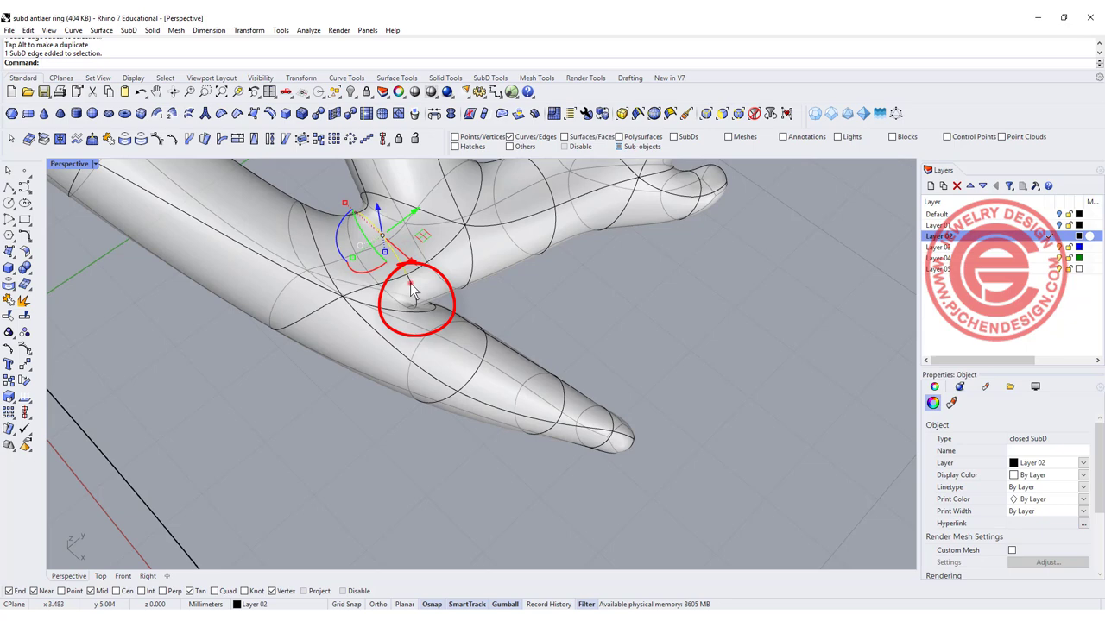
double_click(411, 285)
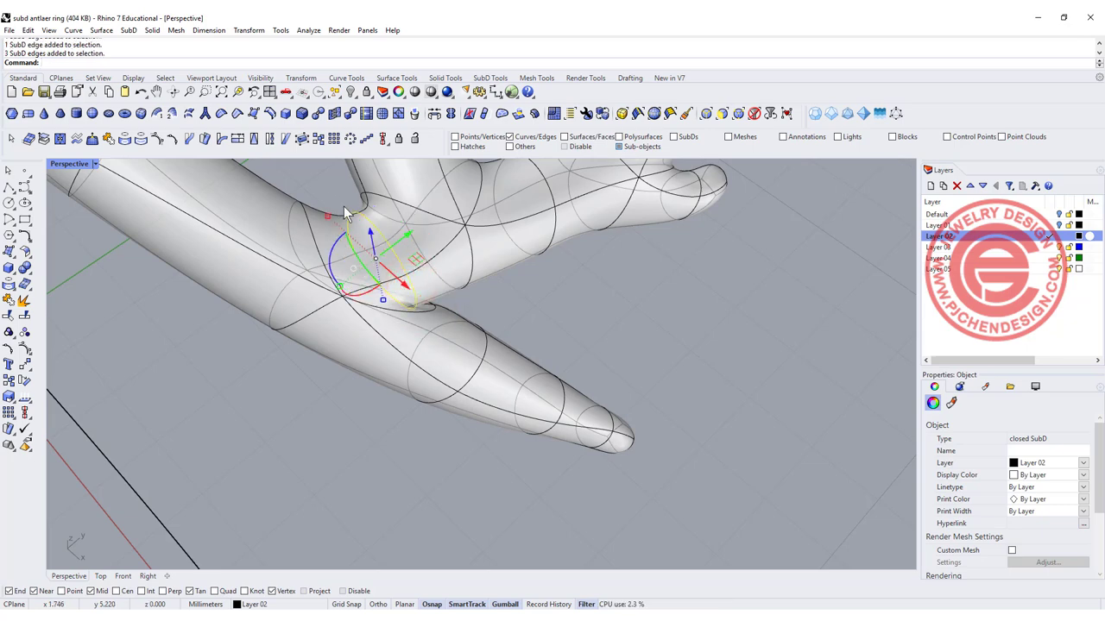
key("Delete")
Scale up the two edge rings on the main stem between the lower branch and the upper junction to thicken it.
scroll(504, 295, "down", 7)
right_click_drag(504, 295, 431, 303)
scroll(430, 304, "up", 3)
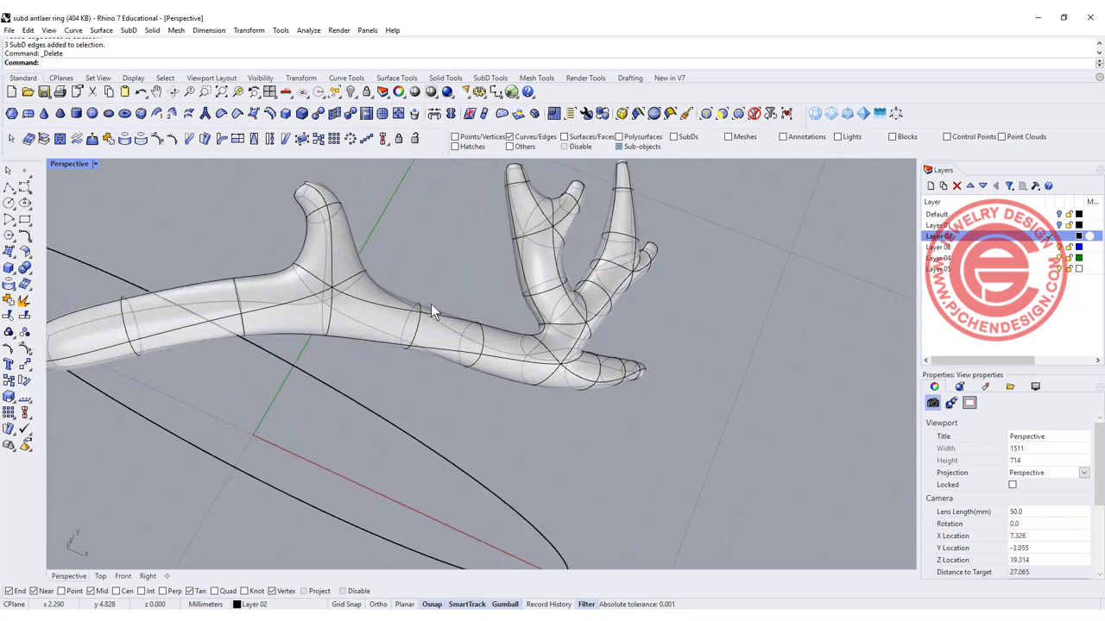
scroll(365, 259, "up", 2)
left_click_drag(439, 406, 439, 406)
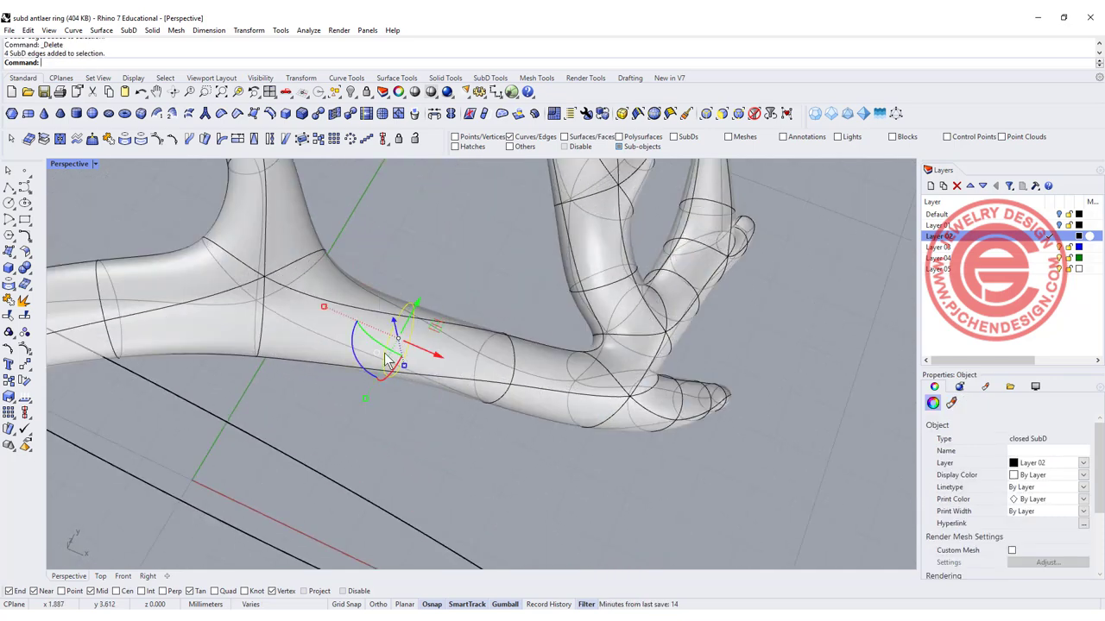
left_click_drag(404, 366, 408, 377, "shift")
left_click_drag(469, 287, 543, 452)
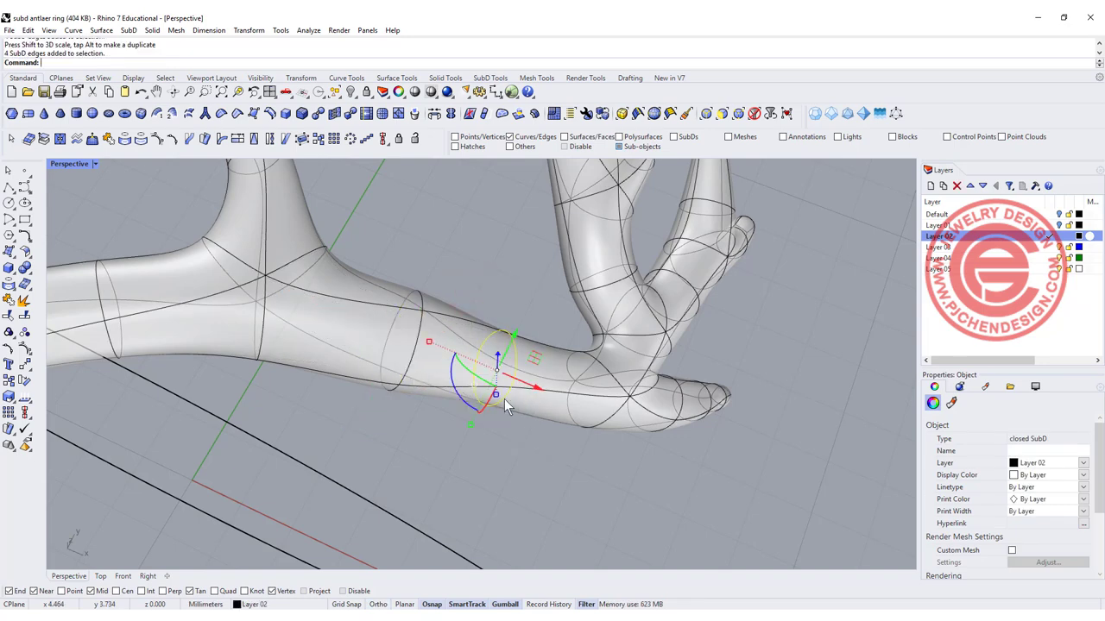
left_click_drag(496, 395, 496, 398, "shift")
left_click(693, 460)
Select the edges in the crotch between the left side branch and its inner twig and move them down to deepen it.
scroll(693, 460, "down", 10)
right_click_drag(693, 460, 516, 287)
scroll(580, 362, "up", 8)
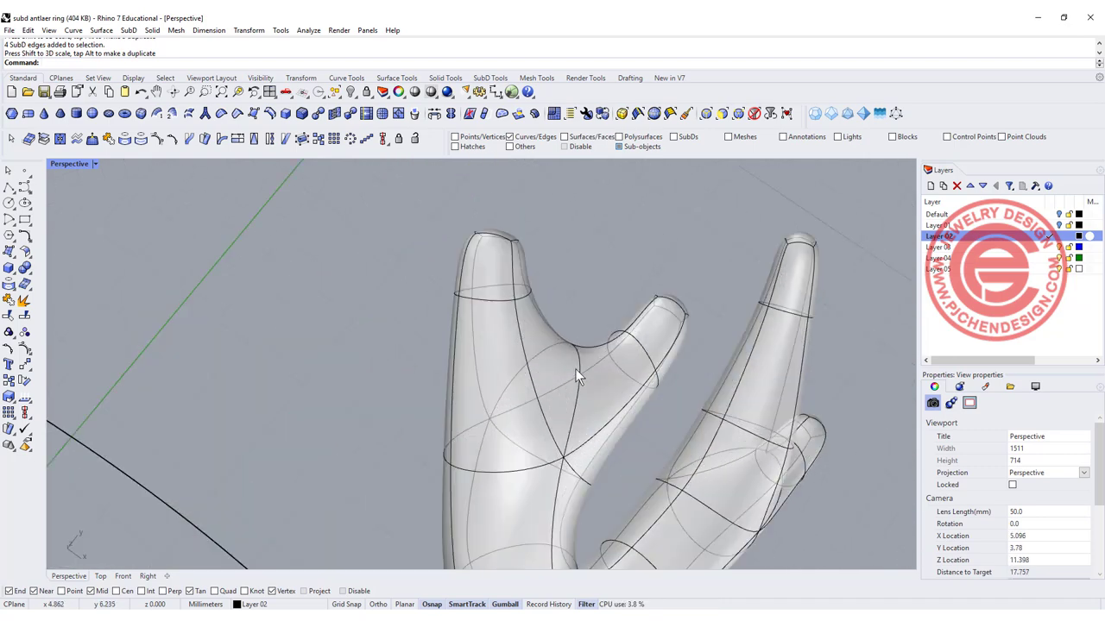
left_click(579, 361)
left_click(559, 348, "shift")
left_click_drag(583, 334, 562, 407)
left_click(596, 286)
Select the tip edges of the left side branch in the Top view and move them down to shorten the branch.
right_click_drag(597, 285, 626, 283)
double_click(64, 163)
scroll(226, 243, "down", 3)
right_click_drag(235, 250, 291, 338)
scroll(290, 338, "up", 5)
right_click_drag(216, 228, 228, 273)
scroll(192, 269, "up", 2)
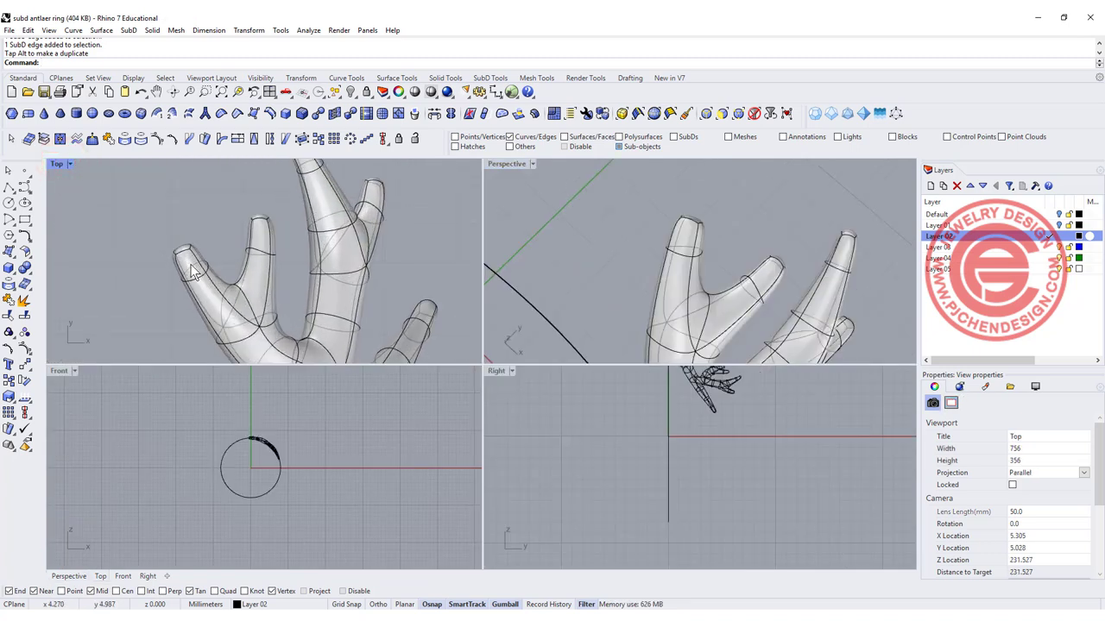
left_click_drag(184, 275, 207, 296)
left_click_drag(227, 247, 231, 272)
left_click(184, 202)
Select the edge loop on the main upper stem below its right twig and scale it down in 3D.
scroll(556, 277, "down", 9)
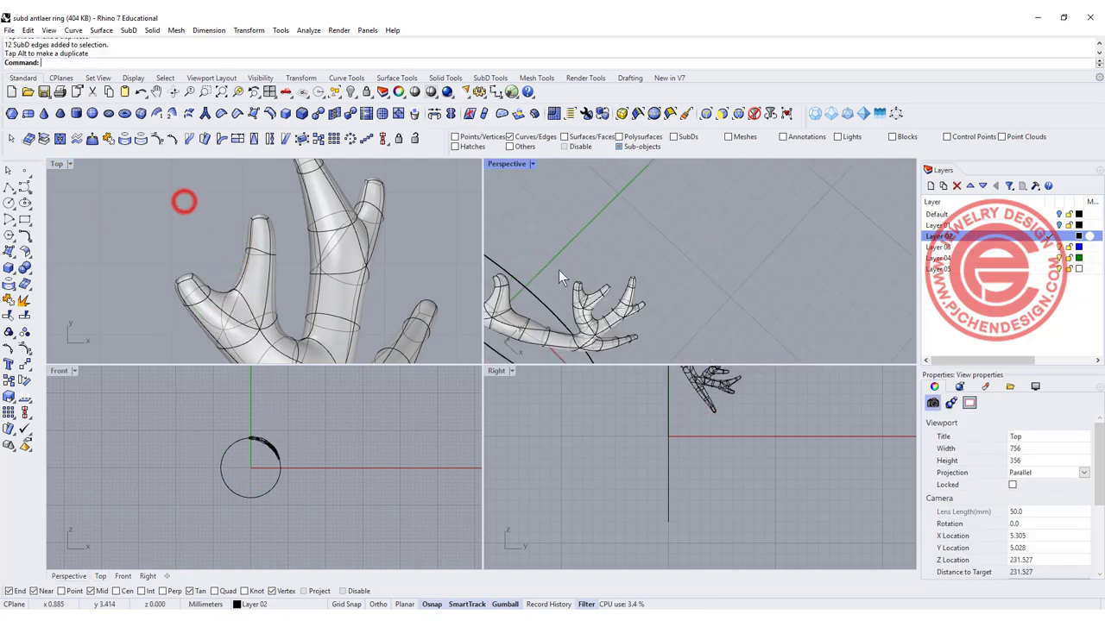
scroll(325, 226, "down", 5)
right_click_drag(326, 225, 297, 225)
scroll(297, 224, "up", 7)
scroll(283, 231, "up", 2)
left_click(268, 242)
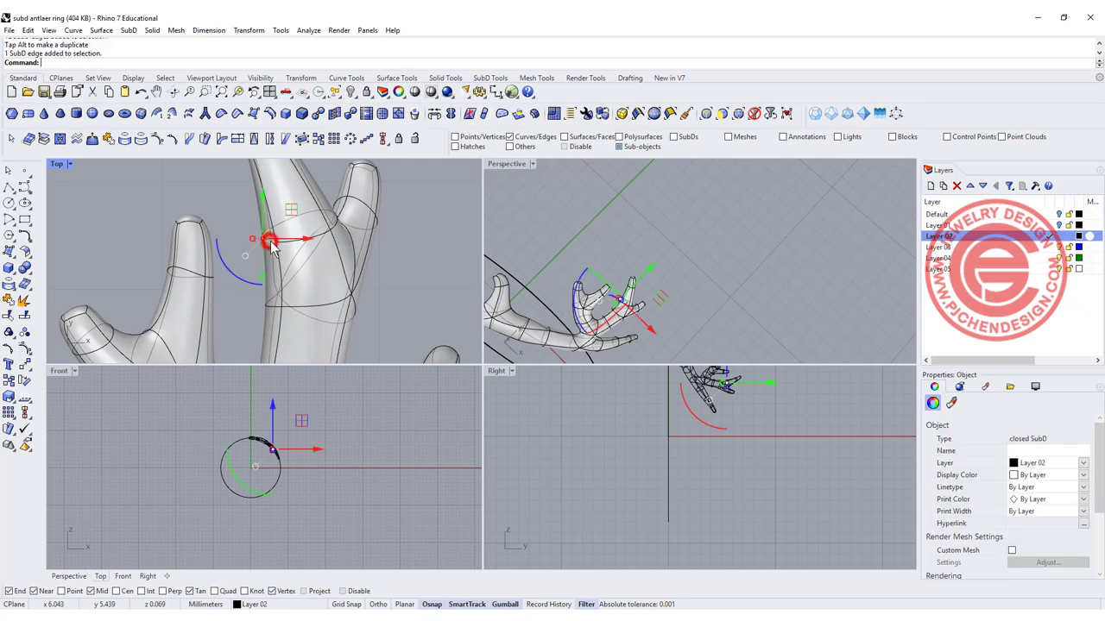
double_click(281, 242)
left_click_drag(252, 226, 261, 224, "shift")
left_click(227, 184)
scroll(380, 246, "down", 7)
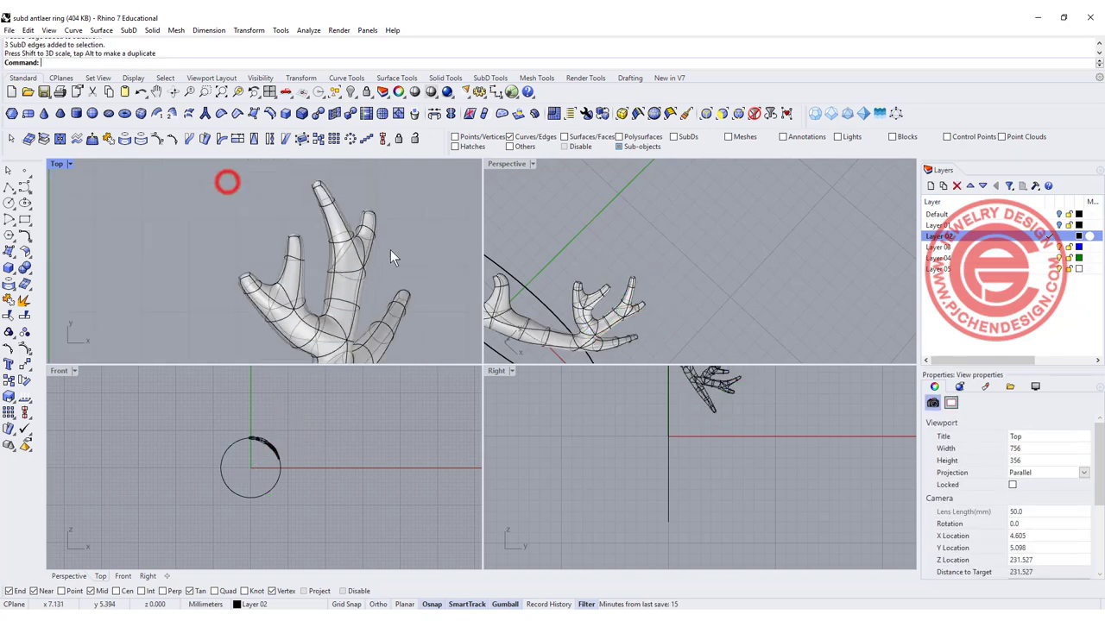
Examine how the antler follows the ring circle in the Front and maximized Perspective views.
left_click(672, 248)
scroll(251, 430, "up", 1)
scroll(252, 436, "up", 5)
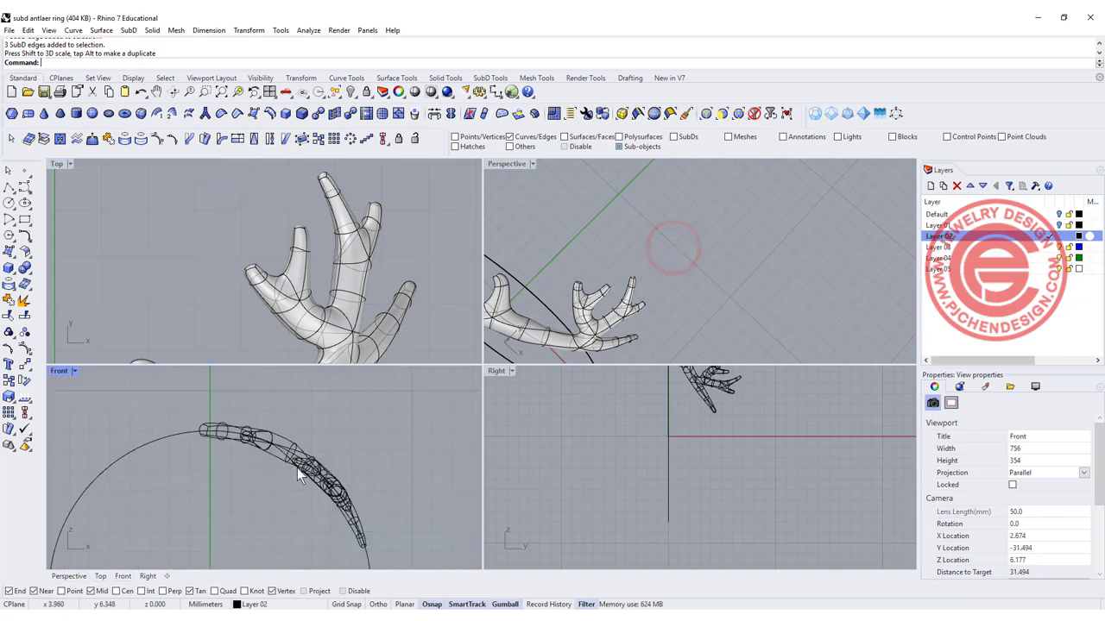
right_click_drag(330, 483, 266, 458)
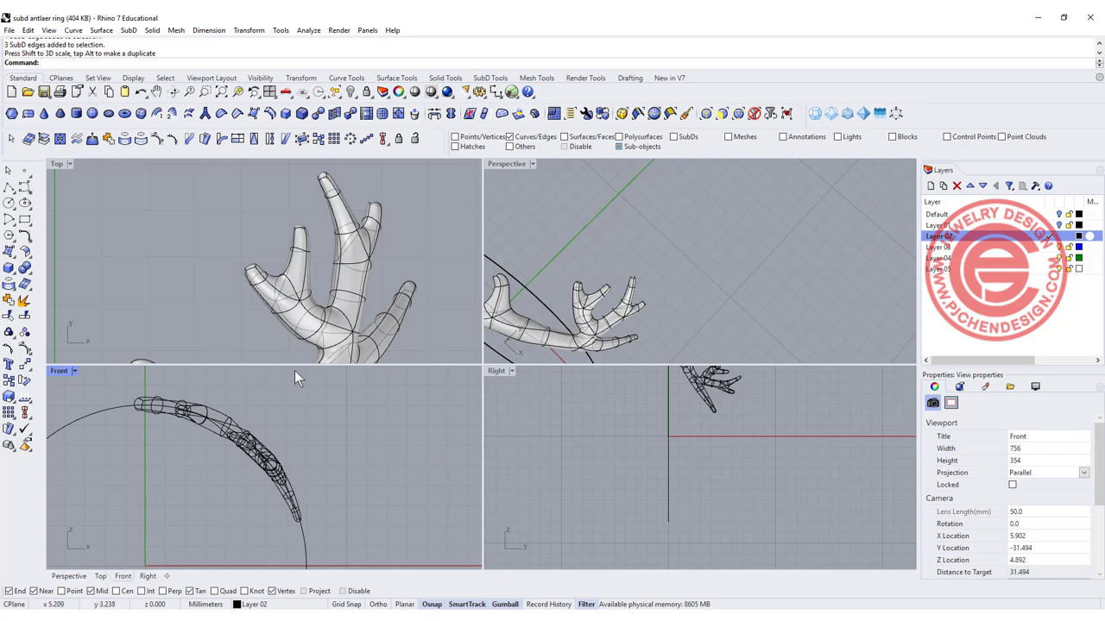
left_click(690, 250)
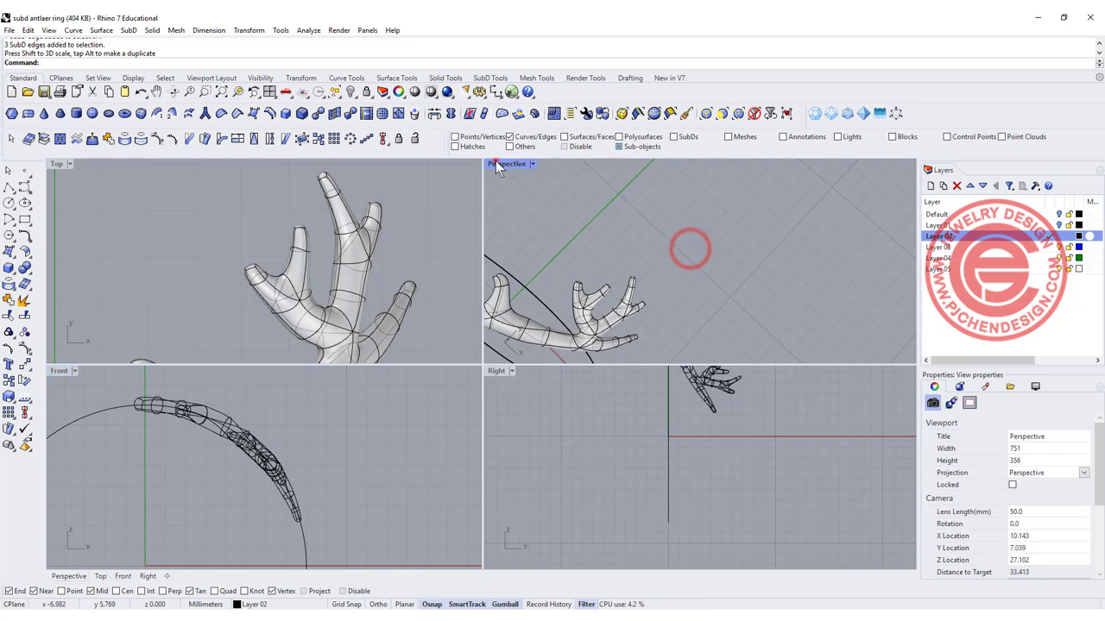
double_click(496, 162)
scroll(421, 224, "down", 8)
right_click_drag(420, 226, 404, 306)
scroll(381, 395, "up", 2)
right_click_drag(382, 396, 460, 251, "shift")
right_click_drag(460, 251, 479, 298)
scroll(470, 302, "up", 4)
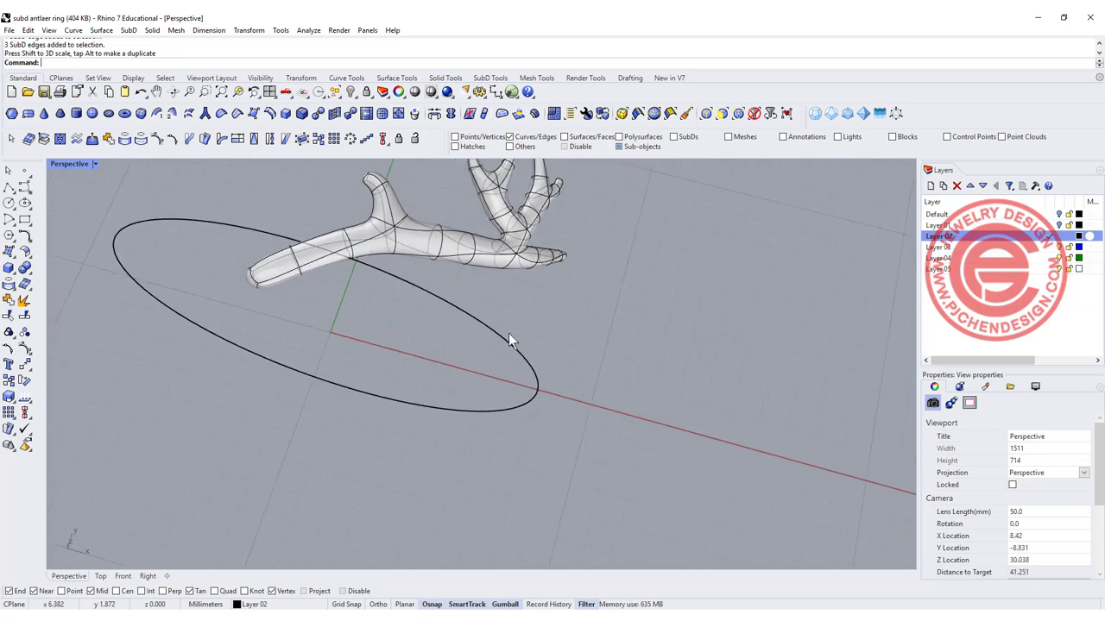
Select the ring circle and set the maximized Right viewport to Ghosted display.
left_click(493, 370)
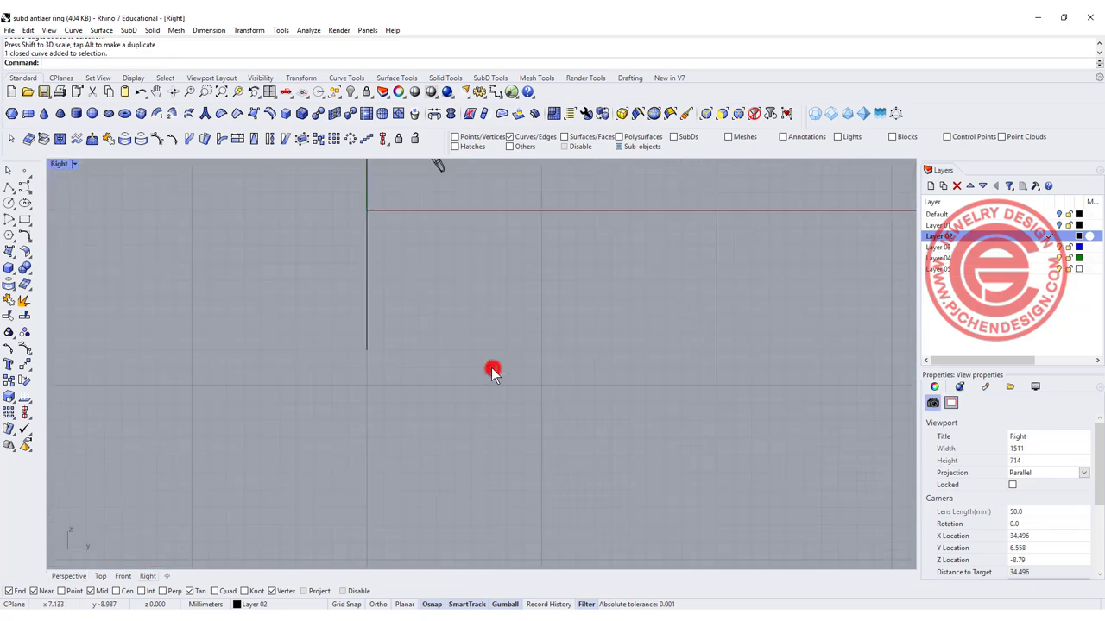
right_click_drag(336, 307, 374, 367)
scroll(374, 368, "down", 4)
scroll(385, 377, "up", 4)
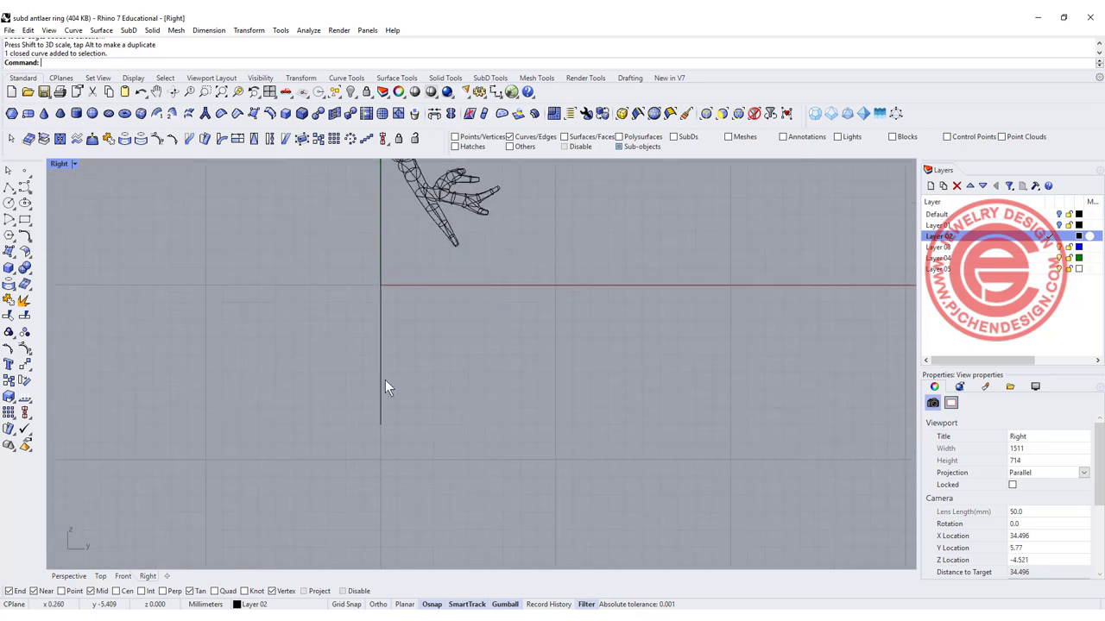
left_click(74, 164)
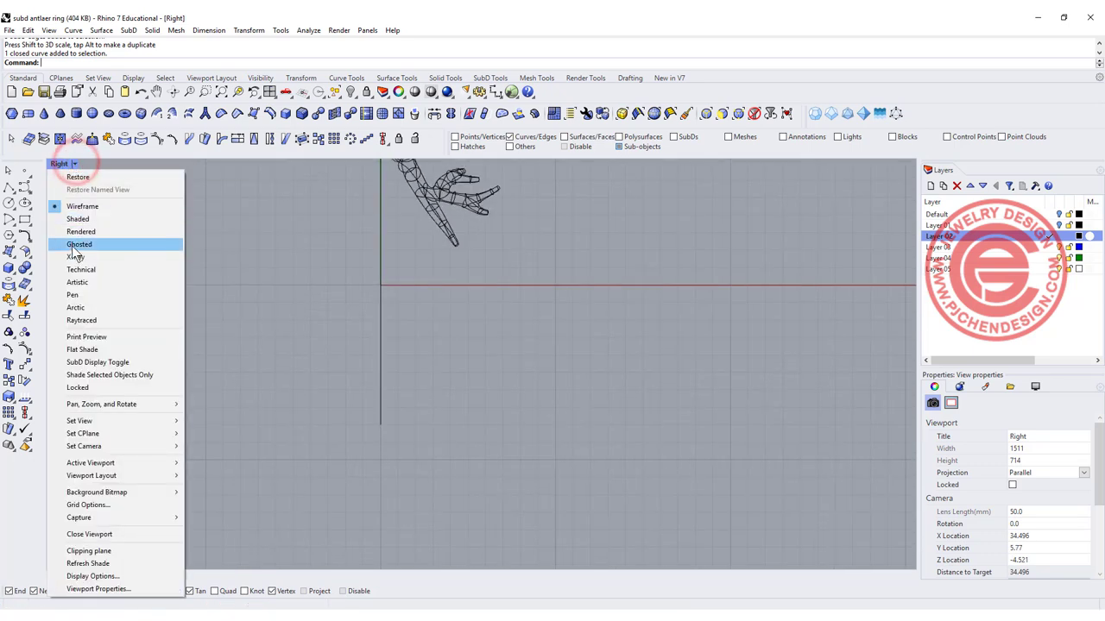
left_click(72, 245)
Draw a rounded rectangle with conic corners in the Right view, starting from the bottom end of the ring circle.
left_click(29, 222)
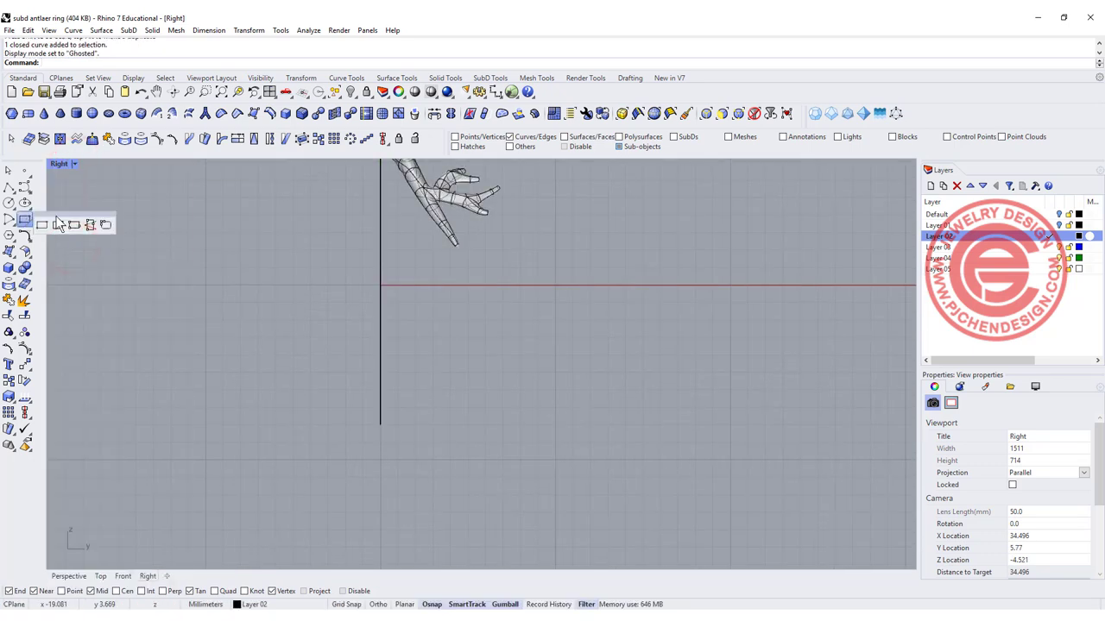
left_click(105, 225)
left_click(380, 426)
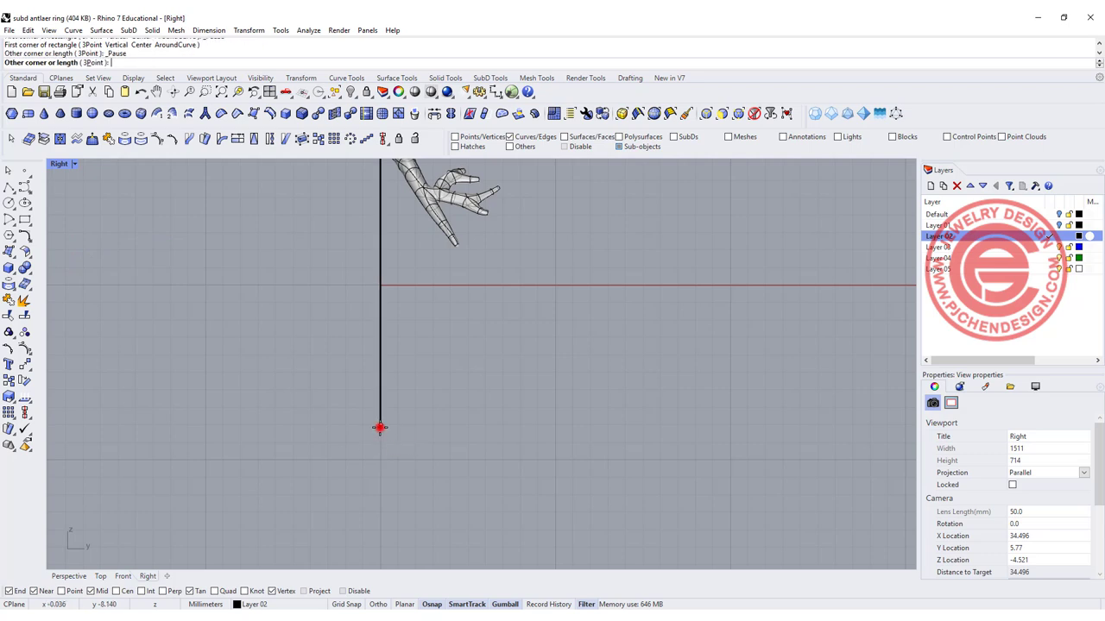
left_click(412, 456)
scroll(412, 454, "up", 4)
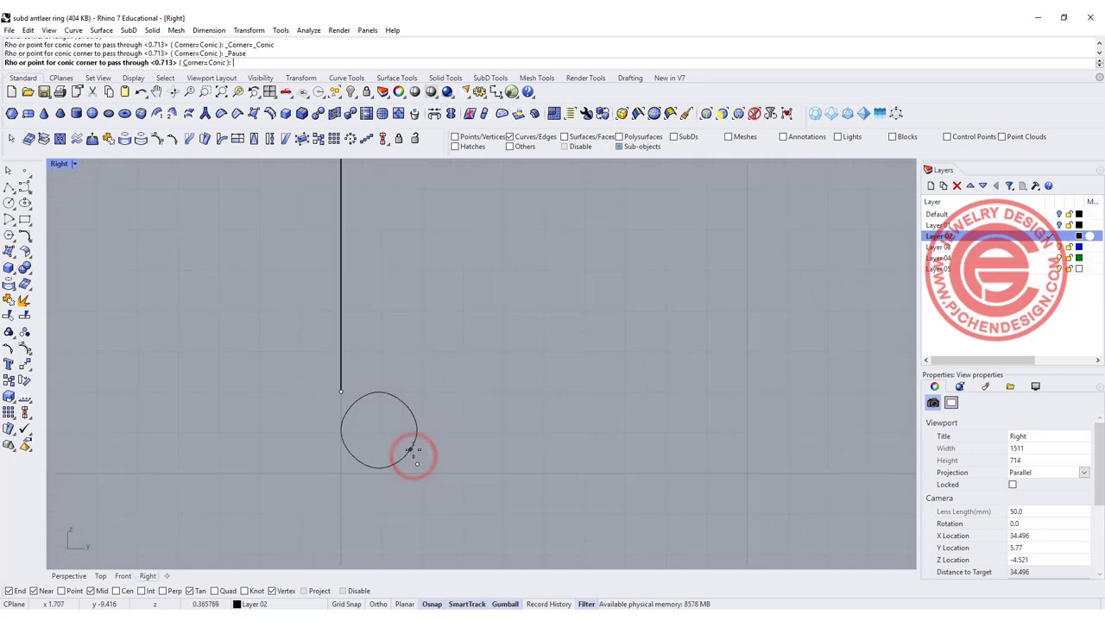
left_click(419, 455)
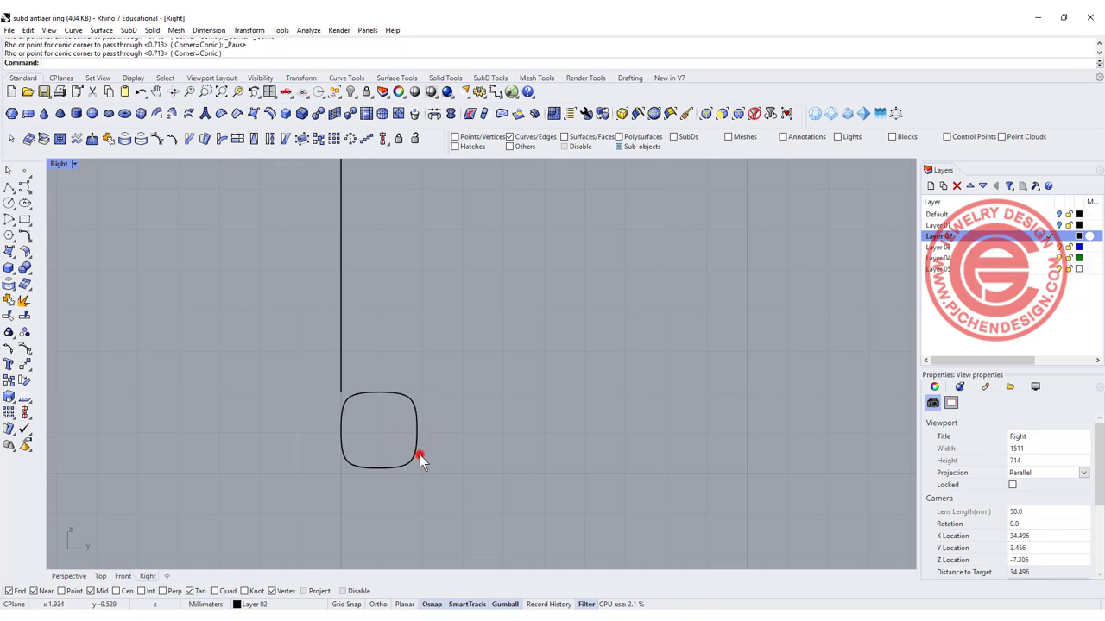
Move the rounded rectangle from its top quadrant point to the ring circle's bottom end so it is centred on the circle.
left_click(412, 402, "ctrl+shift")
left_click(545, 429)
left_click_drag(209, 347, 479, 498)
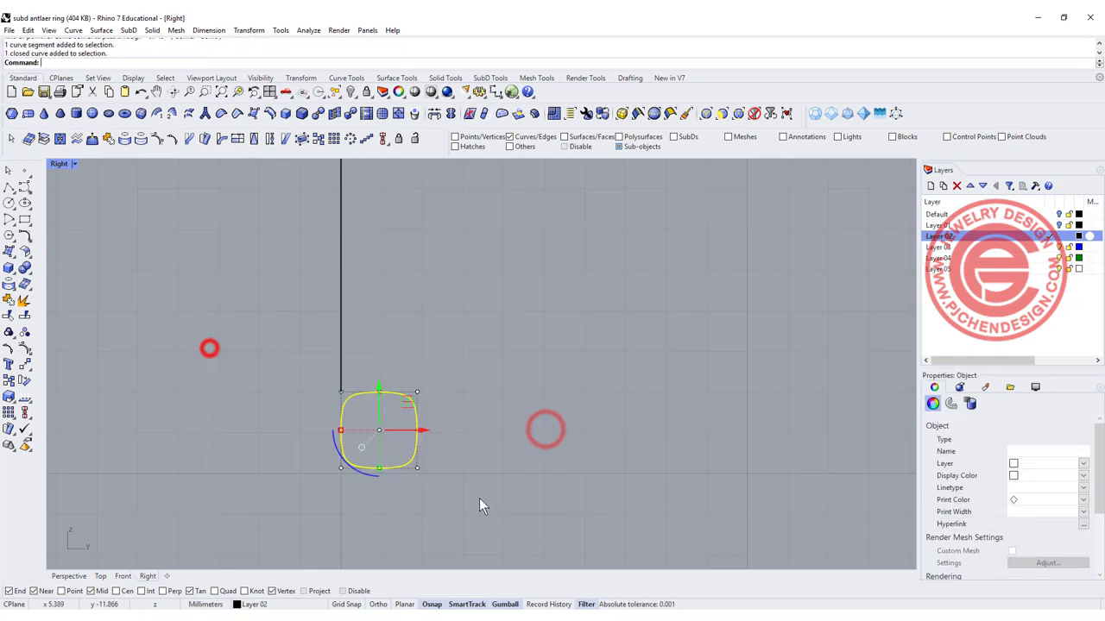
left_click(25, 363)
left_click(380, 391)
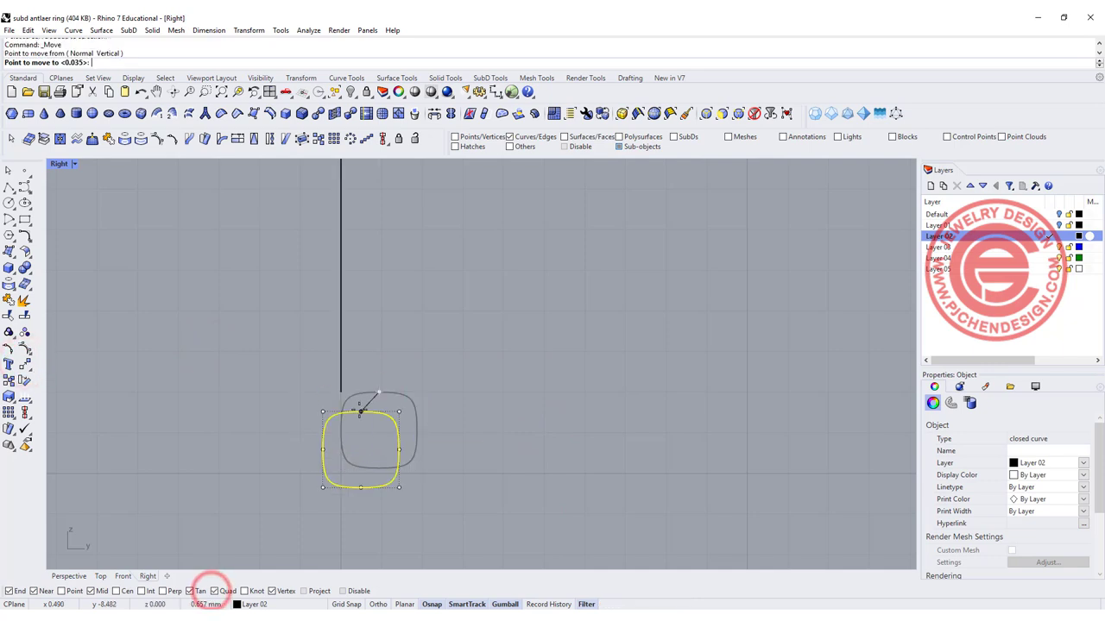
left_click(341, 391)
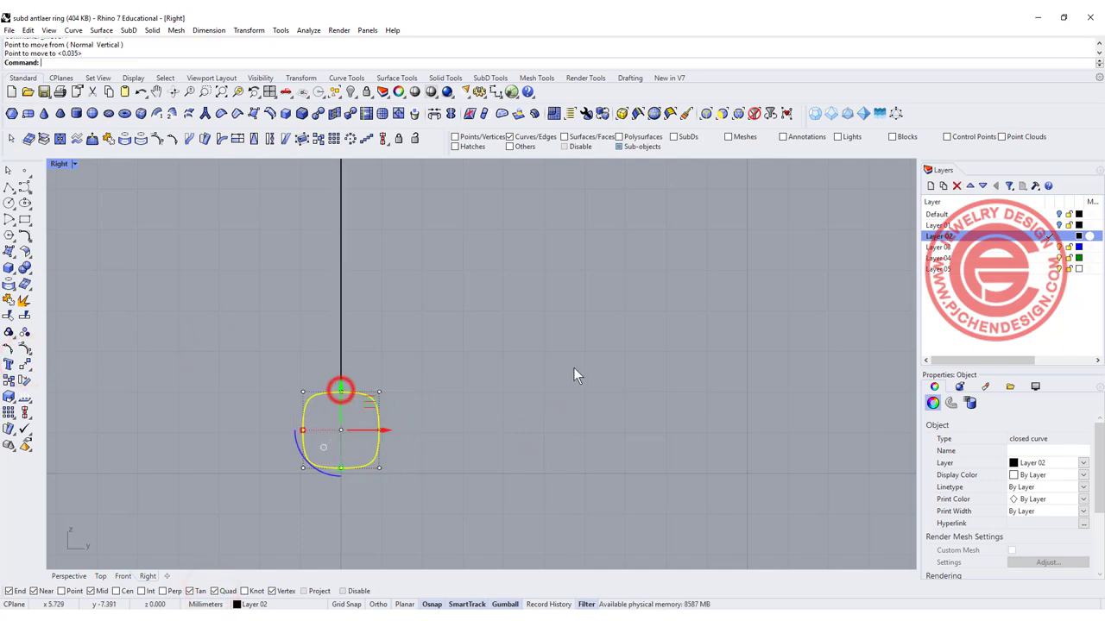
left_click(562, 362)
Examine the four corner segments of the rounded profile one by one.
scroll(462, 350, "down", 6)
scroll(422, 377, "up", 2)
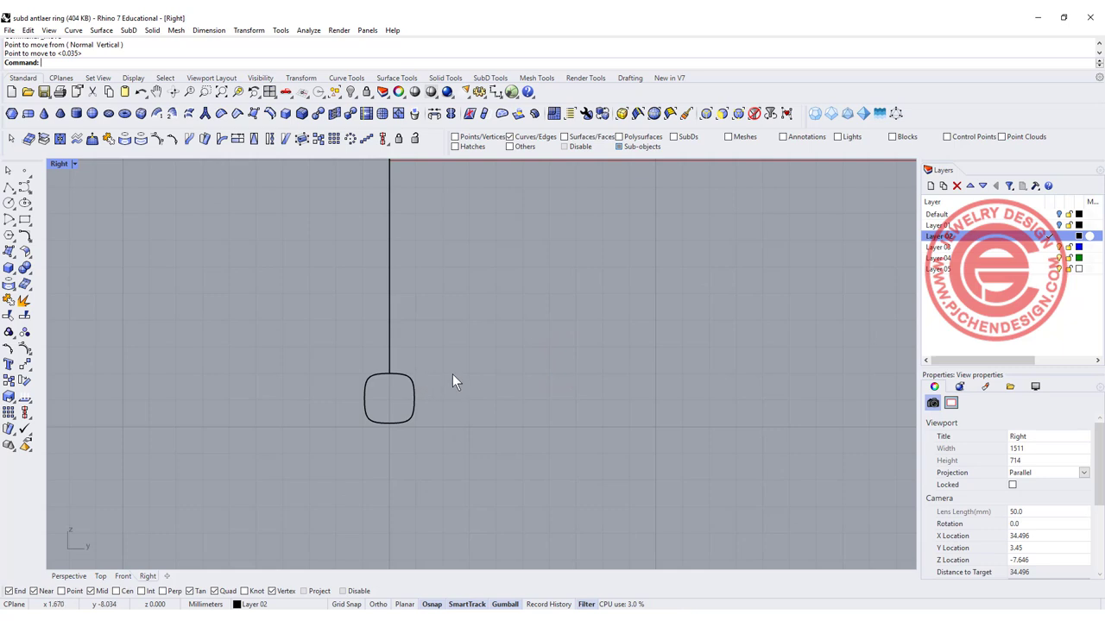
left_click(409, 382, "ctrl+shift")
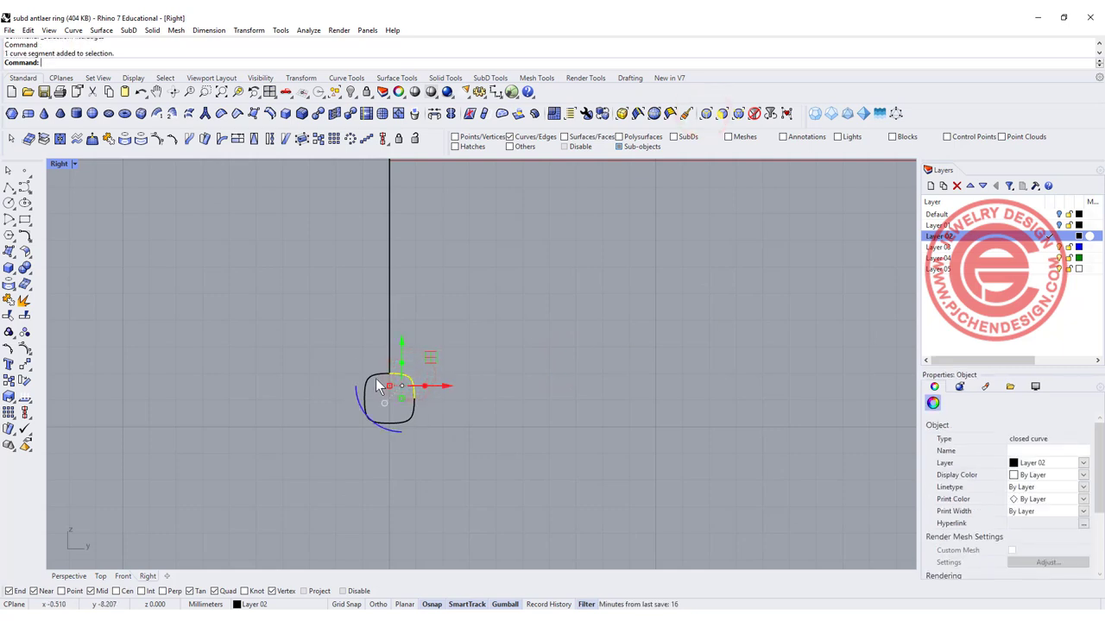
left_click(375, 376, "ctrl+shift")
left_click(366, 415, "ctrl+shift")
left_click(402, 420, "ctrl+shift")
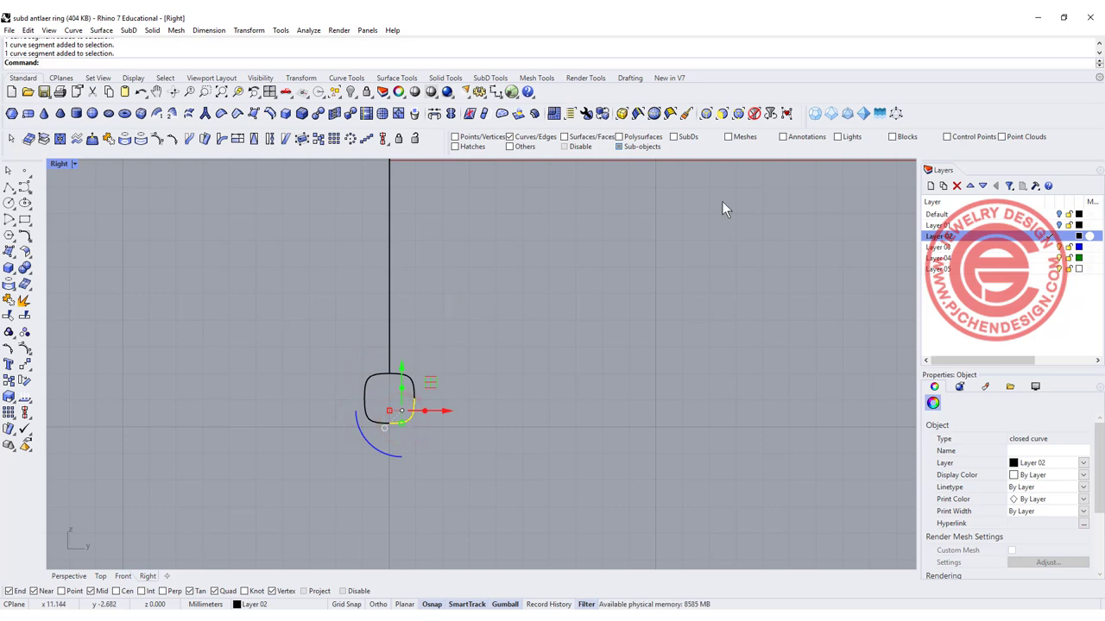
Clear the sub-object selection filter and test selecting the rounded profile as a whole curve.
left_click(754, 114)
left_click_drag(311, 296, 518, 463)
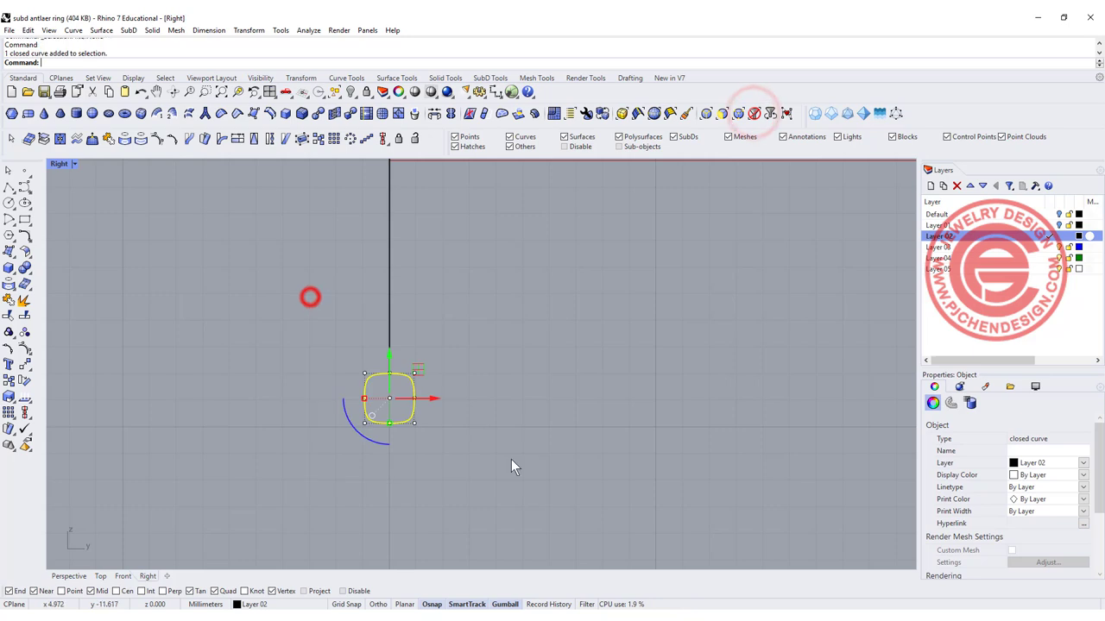
left_click(466, 418)
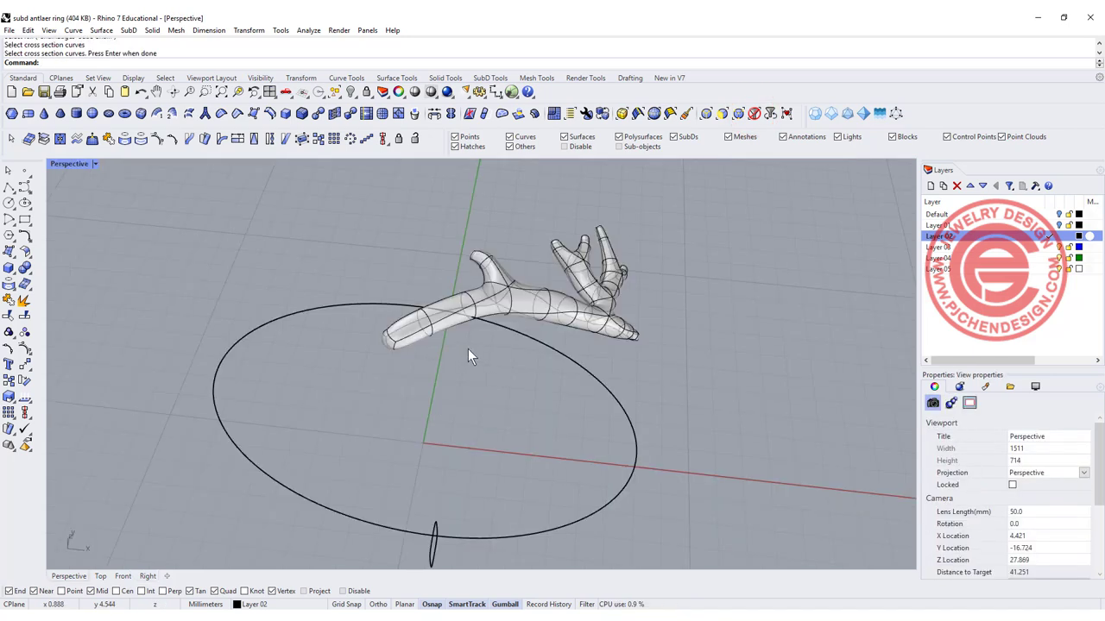
Examine the antler, ring circle and profile curve from several angles in the Perspective view.
right_click_drag(468, 350, 454, 334)
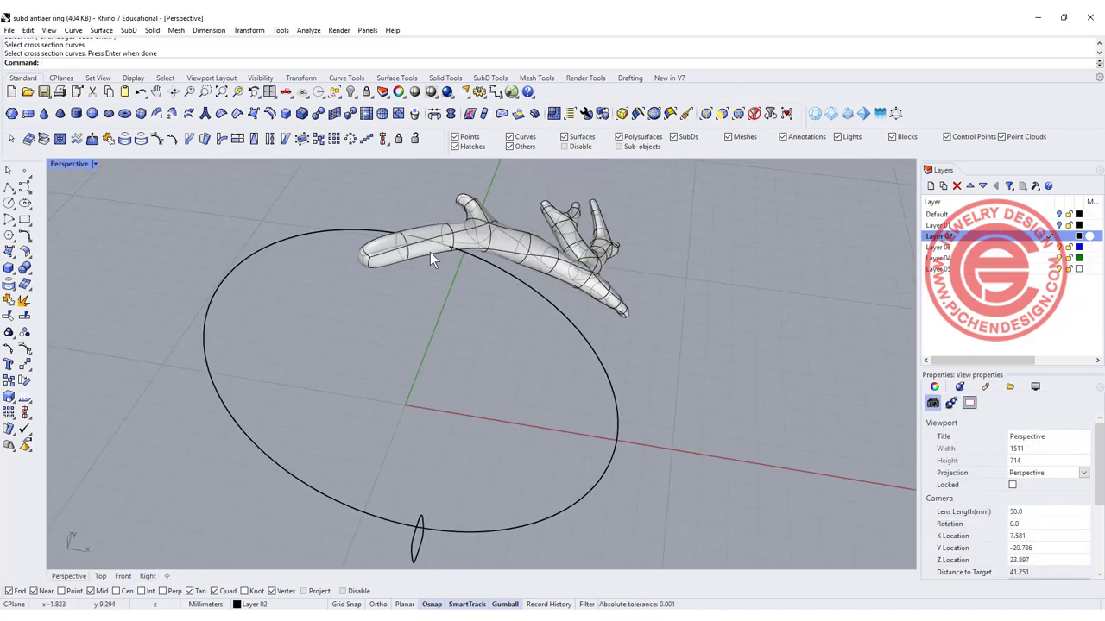
scroll(431, 257, "up", 2)
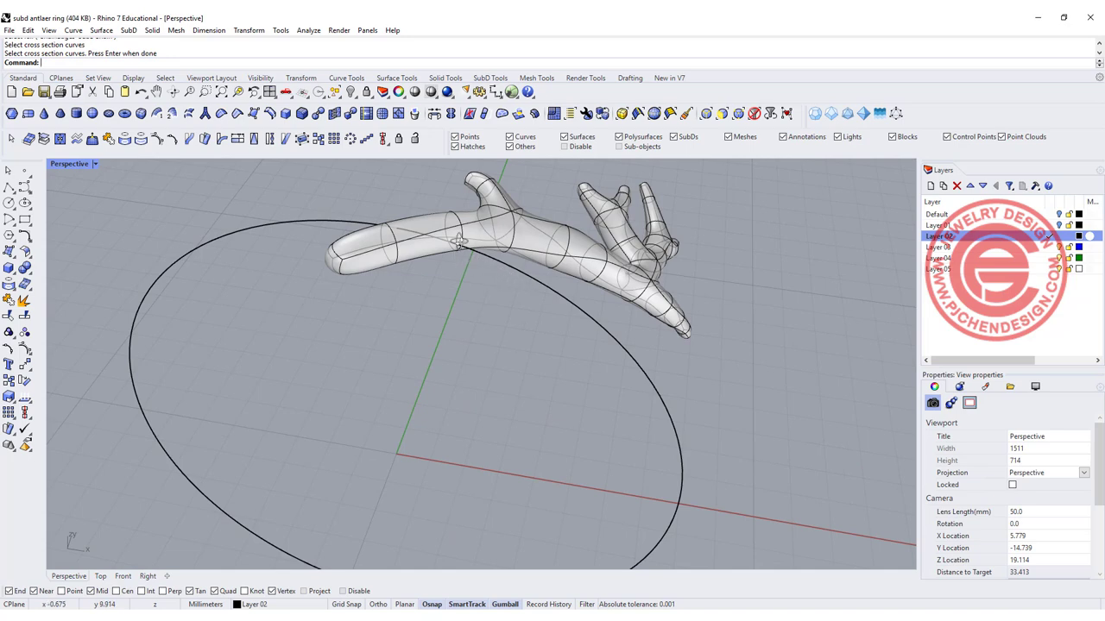
right_click_drag(458, 243, 453, 215)
right_click_drag(500, 283, 508, 273)
scroll(516, 259, "up", 2)
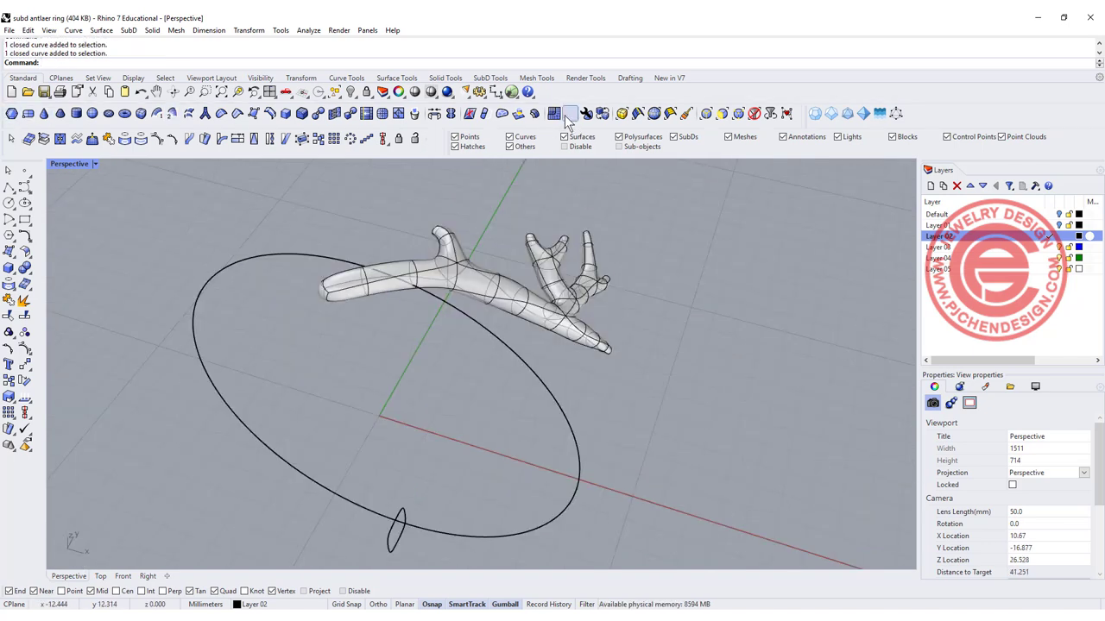
left_click(129, 30)
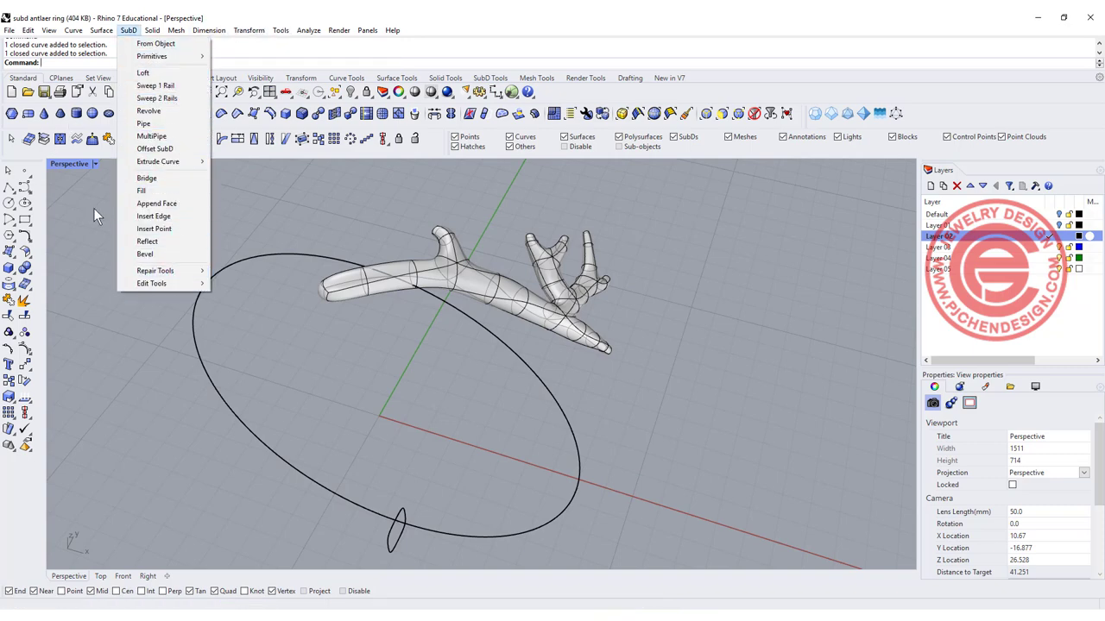
left_click(72, 191)
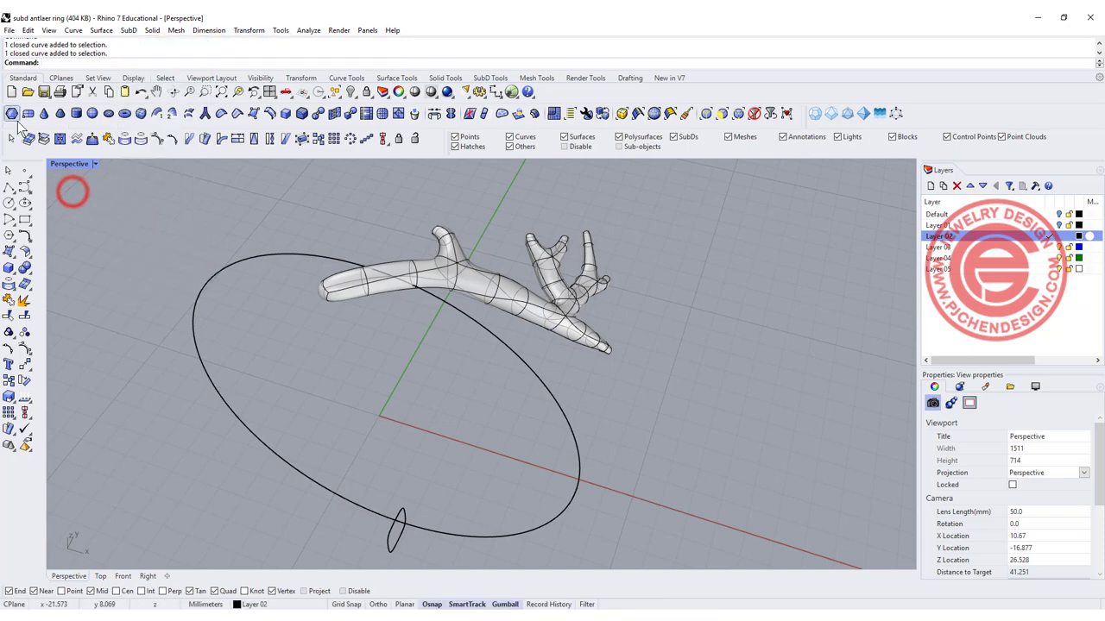
Start a SubD Sweep 1 Rail with the ring circle as rail and the rounded profile as cross section.
left_click(156, 115)
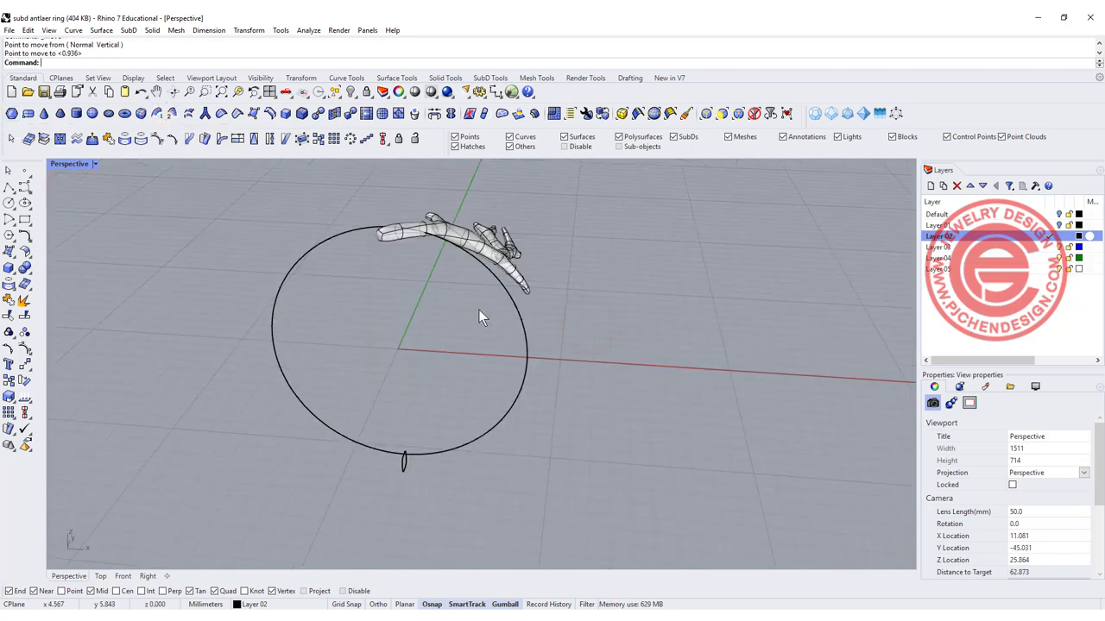
right_click_drag(479, 314, 423, 257)
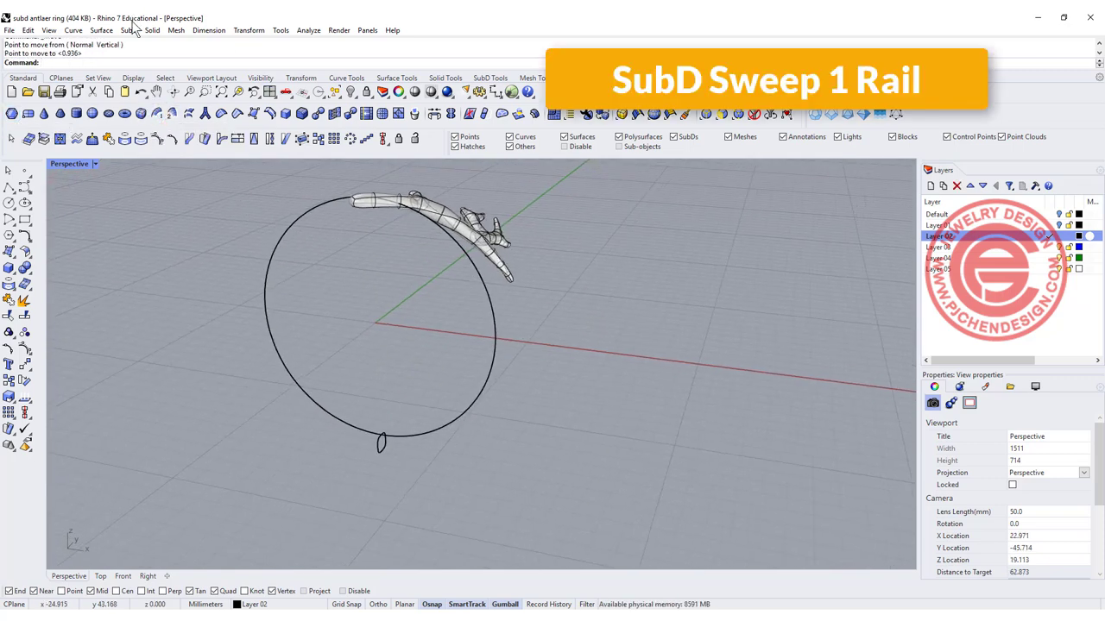
left_click(156, 115)
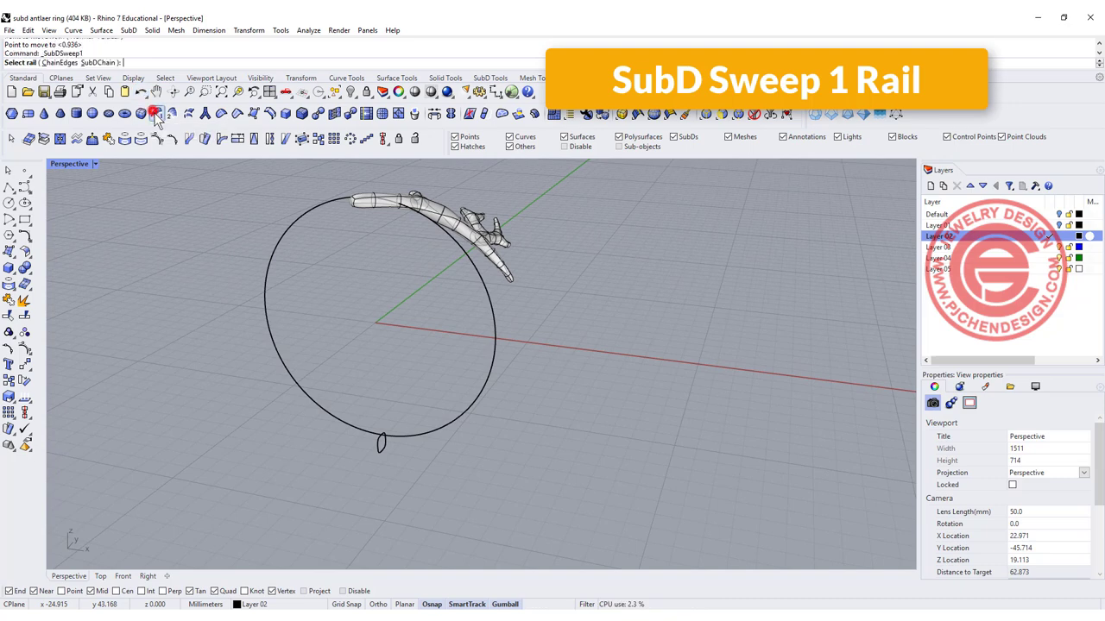
left_click(400, 440)
left_click(383, 447)
key("Return")
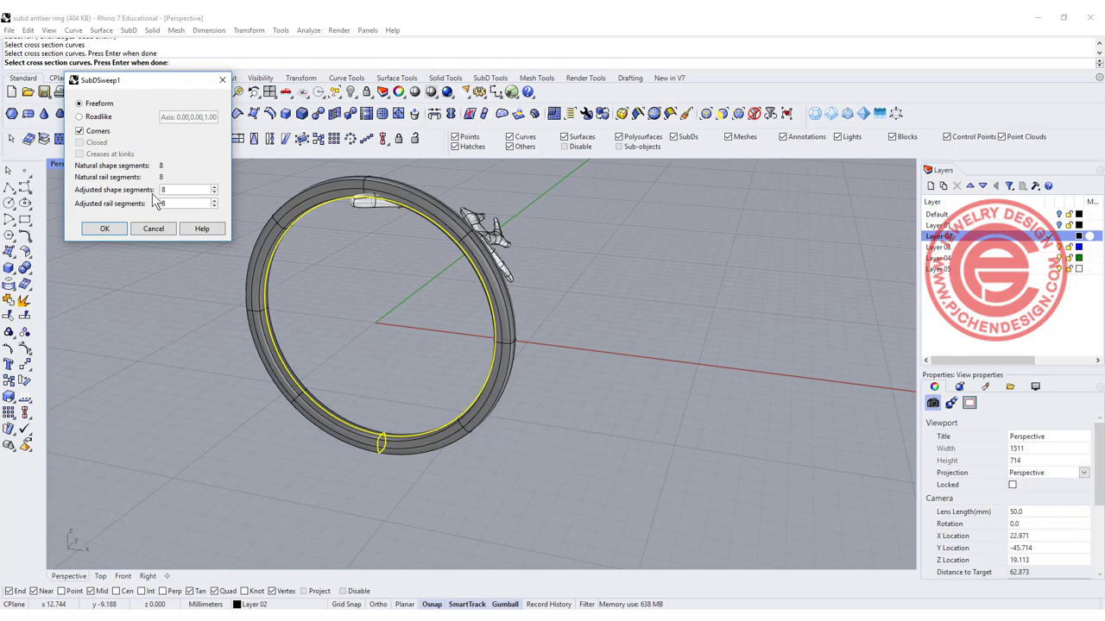
Set the sweep's adjusted shape segments to 6 and rail segments to 16, and create the ring band.
type("6")
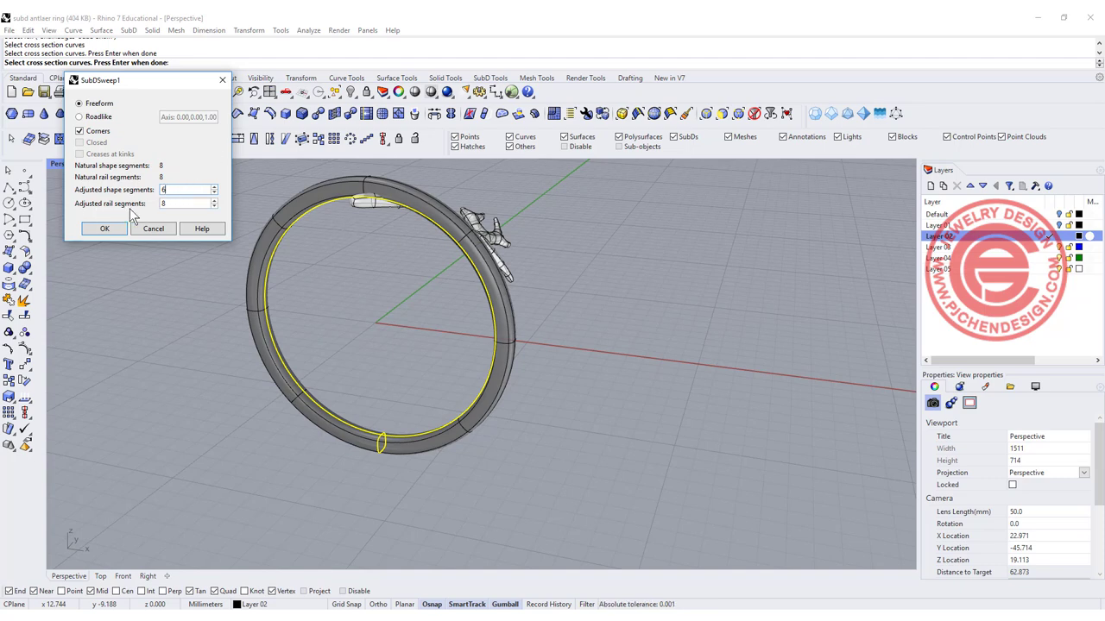
type("16")
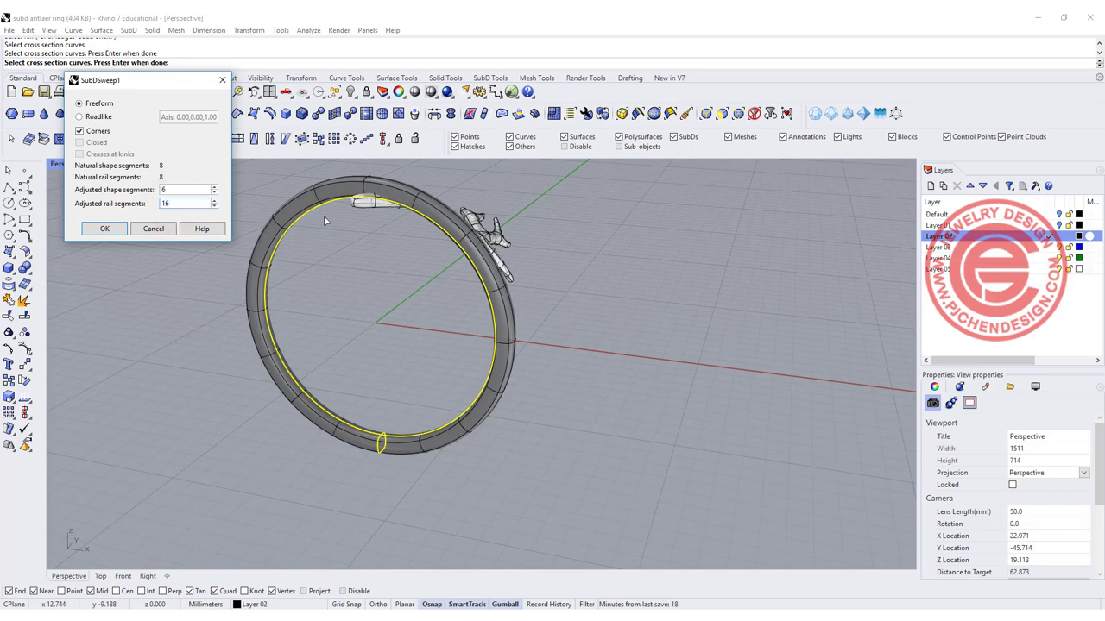
mouse_move(324, 221)
right_mouse_down()
mouse_move(464, 285)
mouse_move(425, 281)
right_mouse_up()
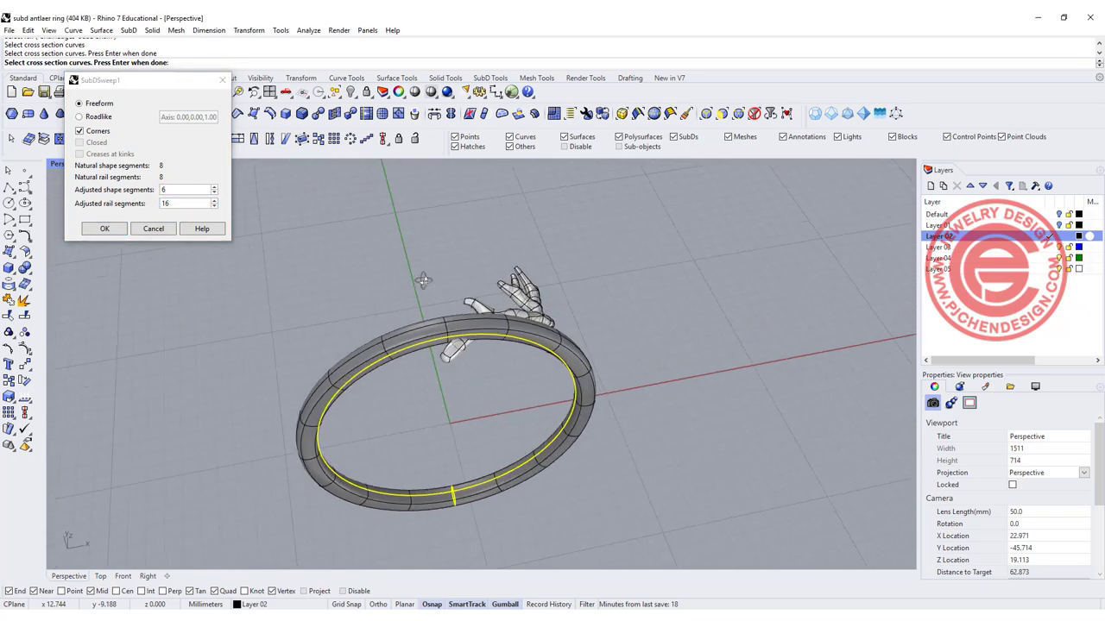
scroll(481, 278, "up", 5)
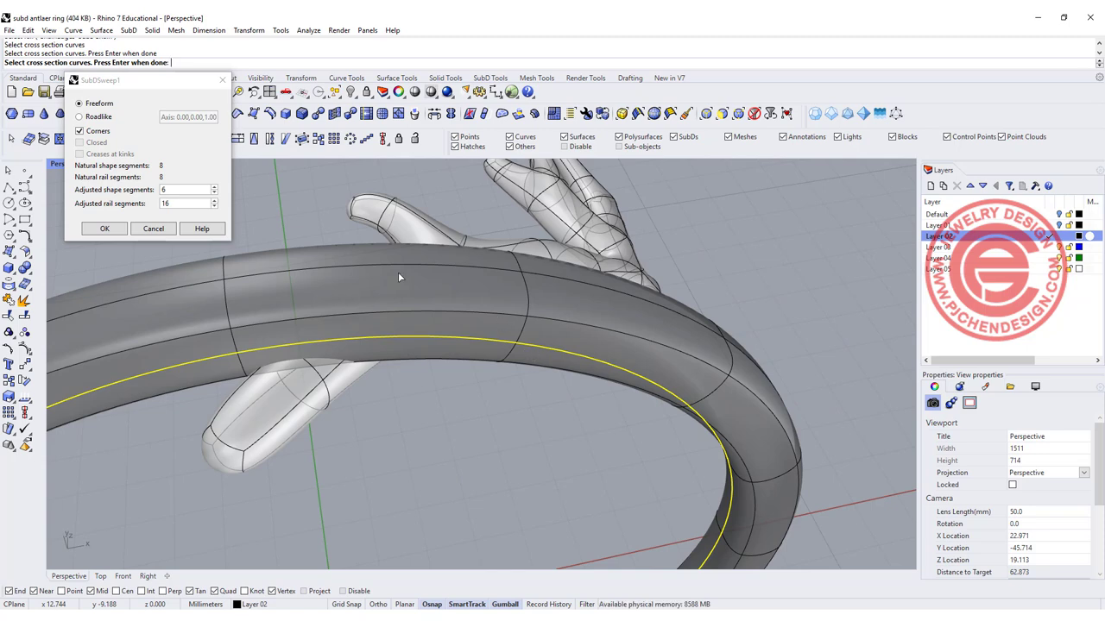
left_click(106, 228)
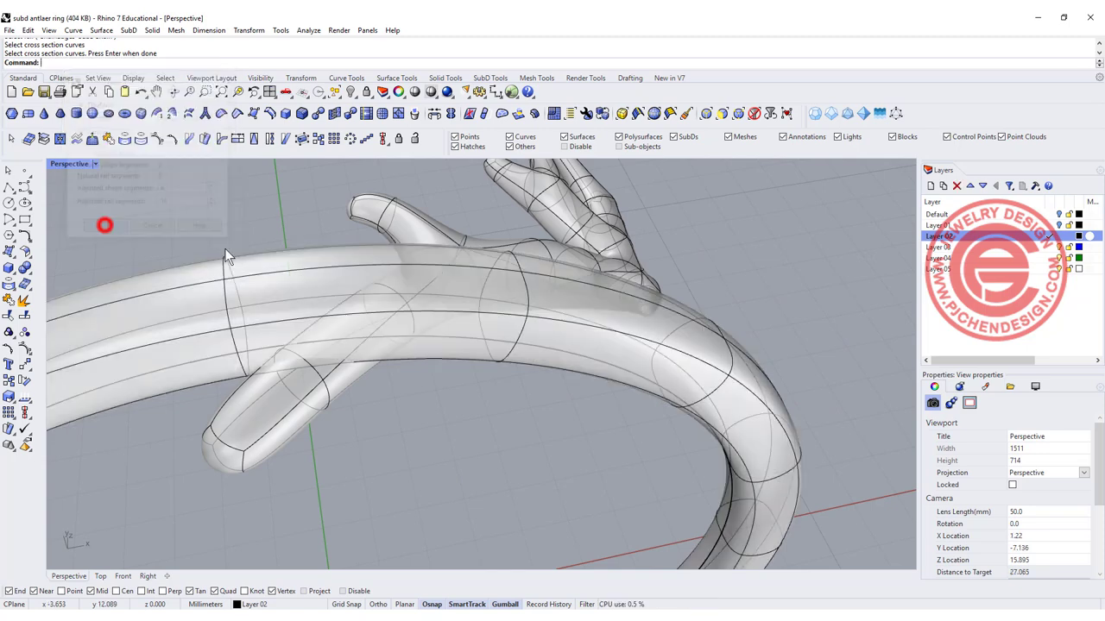
Filter the selection to faces and delete the half of the ring band on the negative X side.
scroll(744, 298, "down", 8)
right_click_drag(744, 298, 678, 329)
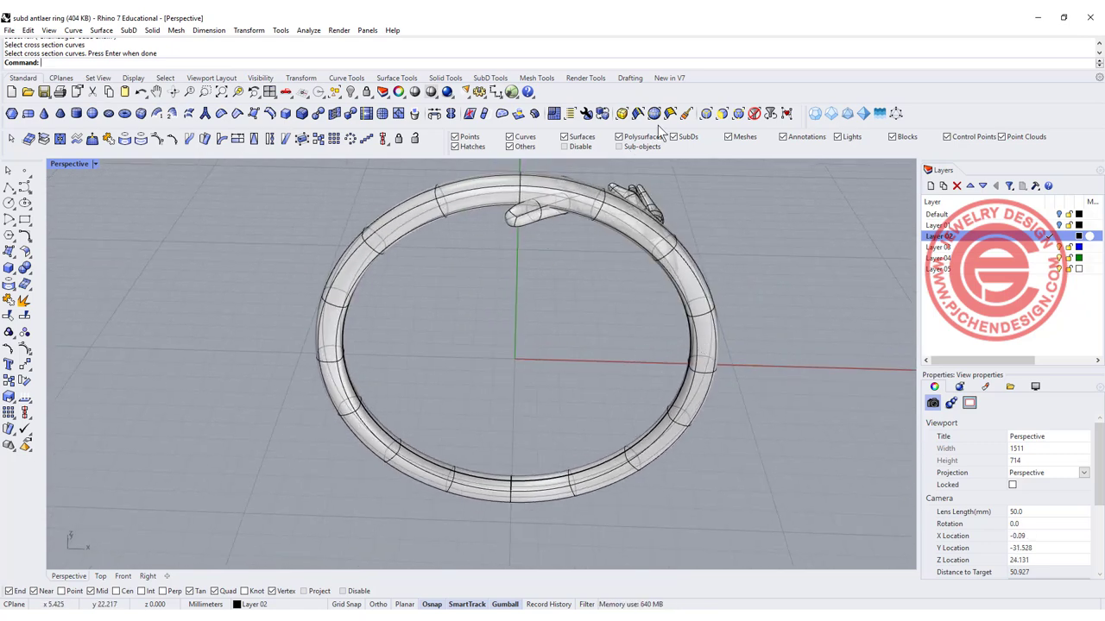
left_click(722, 113)
left_click_drag(494, 513, 243, 208)
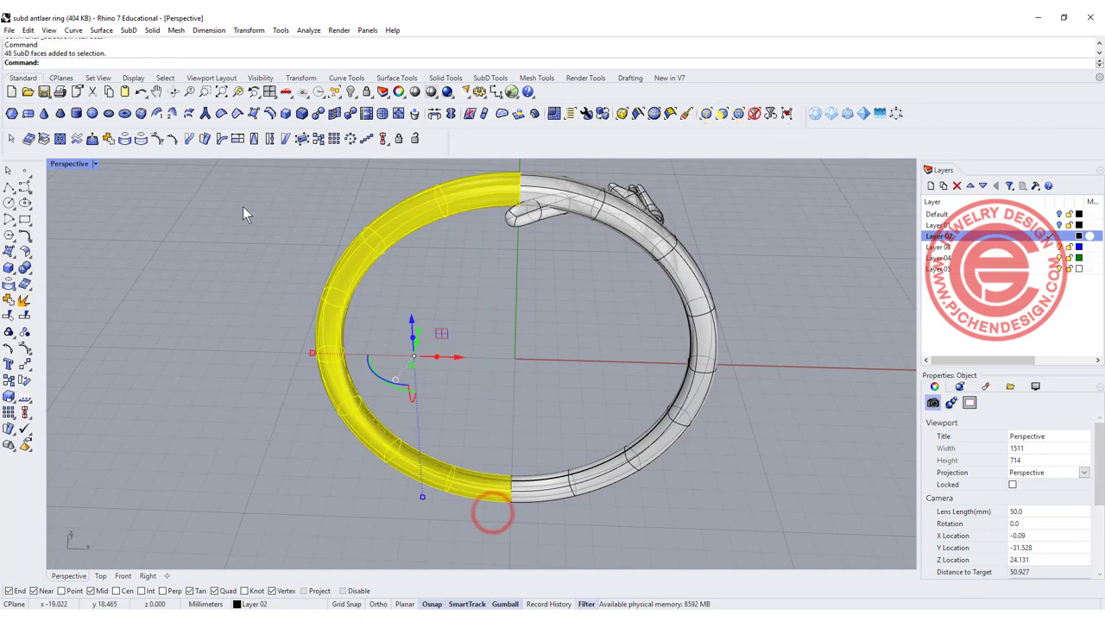
right_click(551, 303)
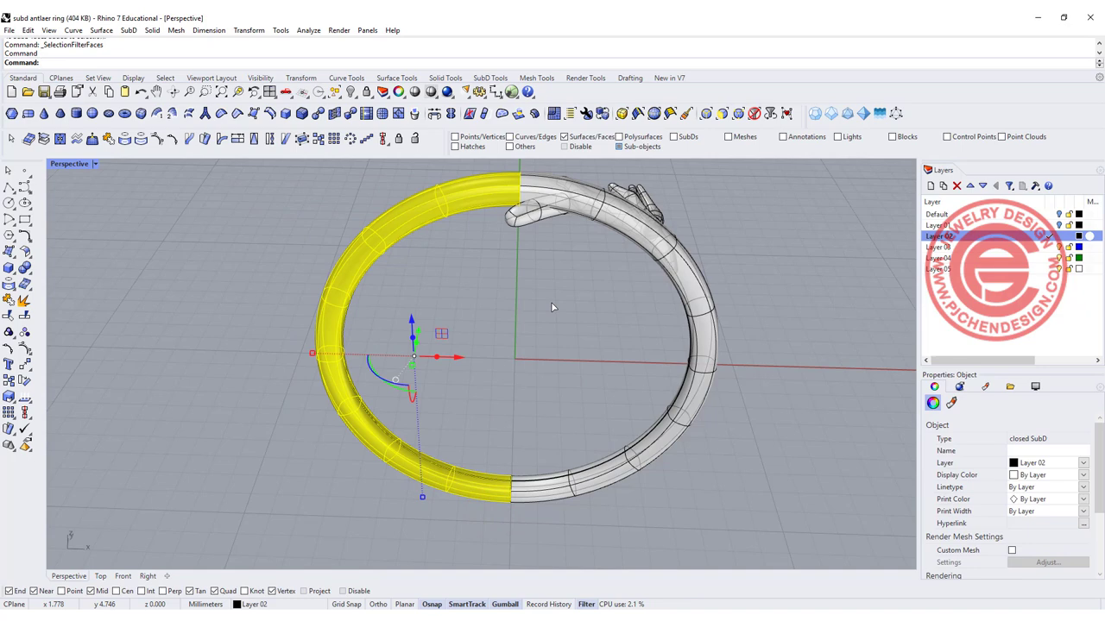
key("Delete")
Select the loop of faces at the band's upper open end, beside the antler, and delete it.
scroll(550, 201, "up", 2)
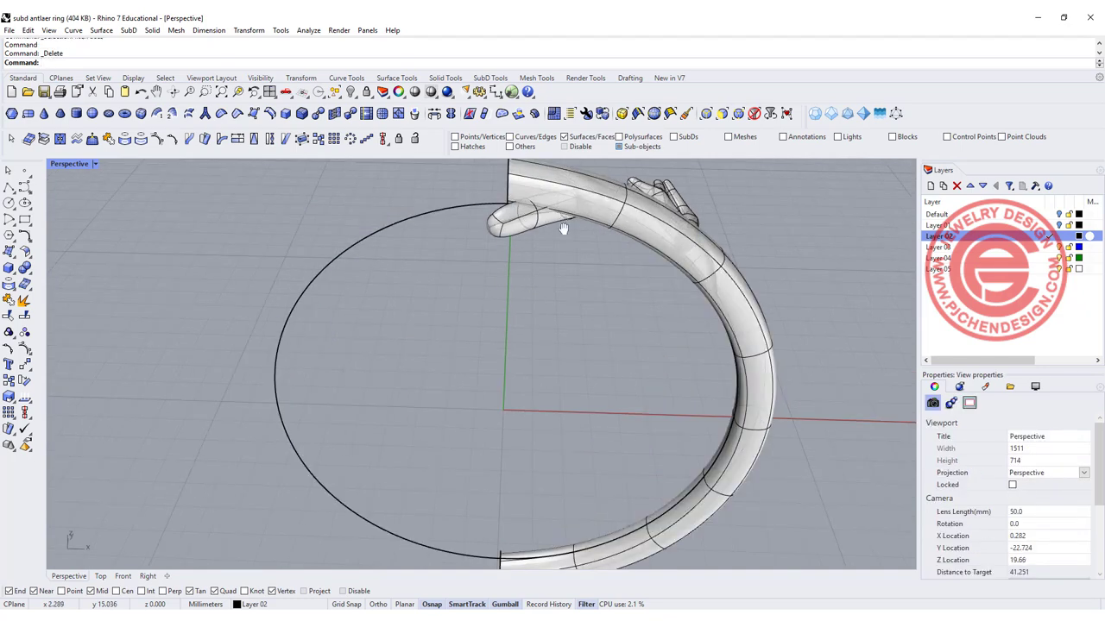
scroll(569, 255, "up", 3)
left_click(587, 252)
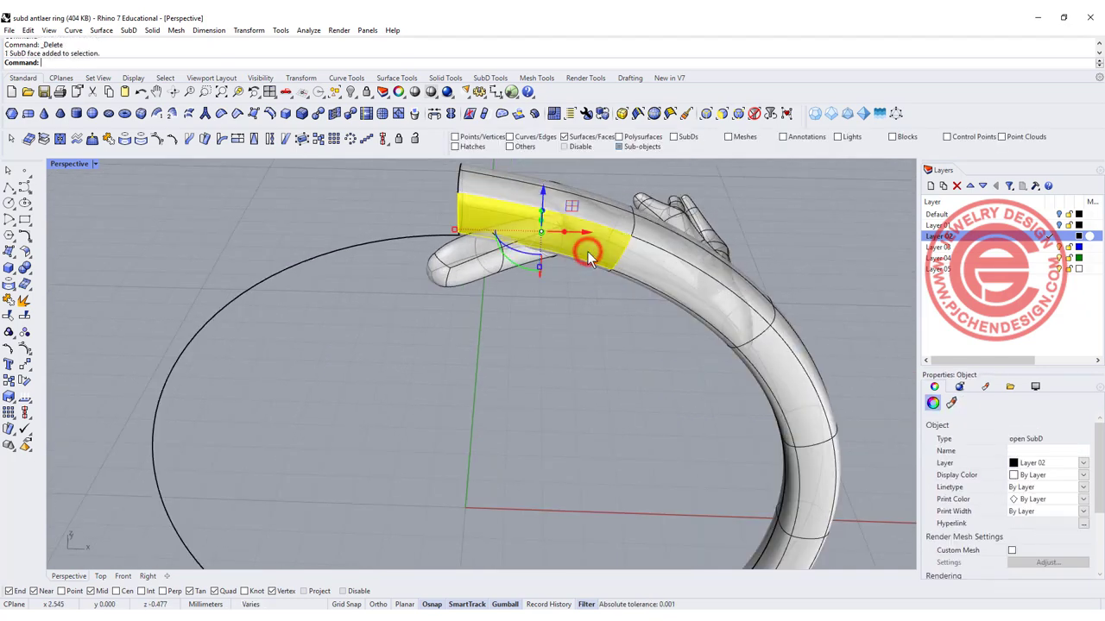
scroll(598, 227, "up", 2)
double_click(615, 200, "shift")
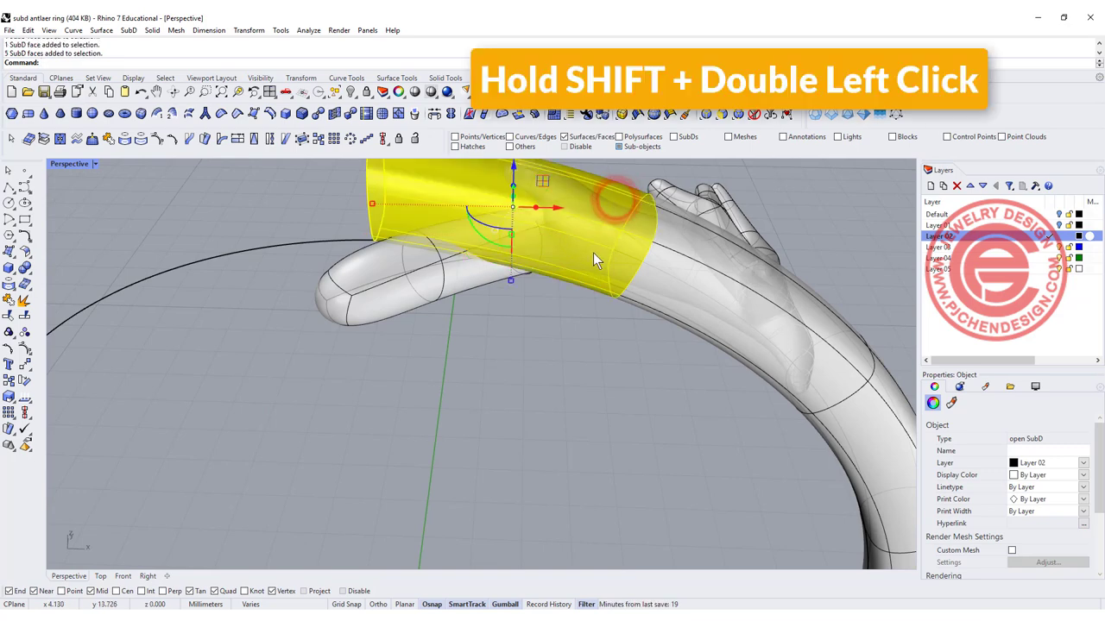
key("Delete")
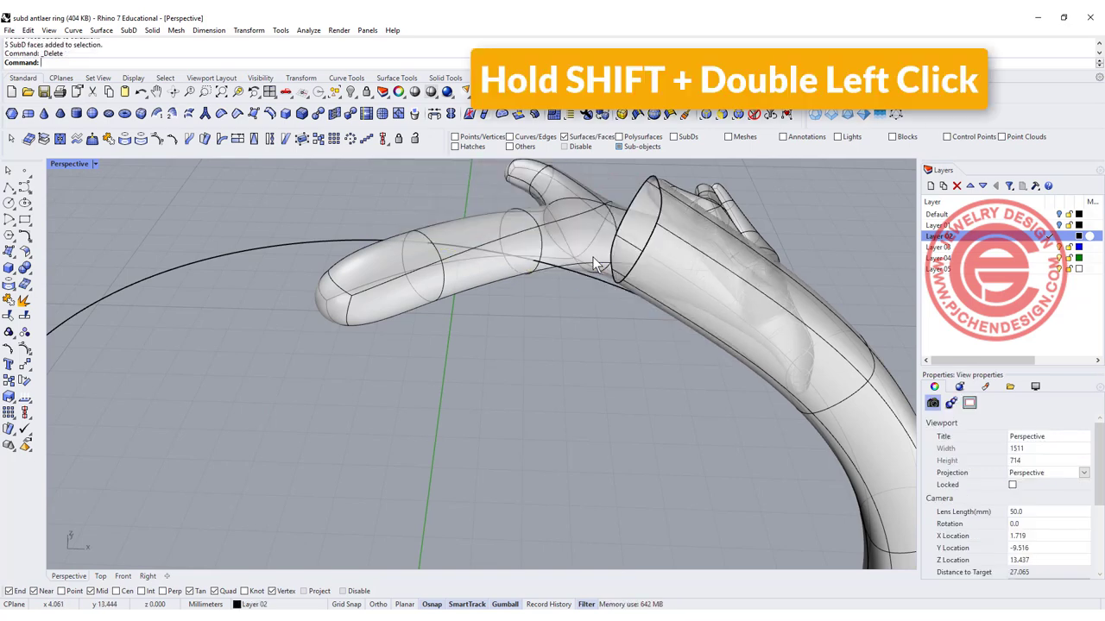
Turn off the selection filter and raise the antler in the Front view so it sits higher over the ring circle.
scroll(601, 275, "down", 6)
right_click_drag(601, 277, 679, 333)
right_click_drag(679, 333, 663, 332)
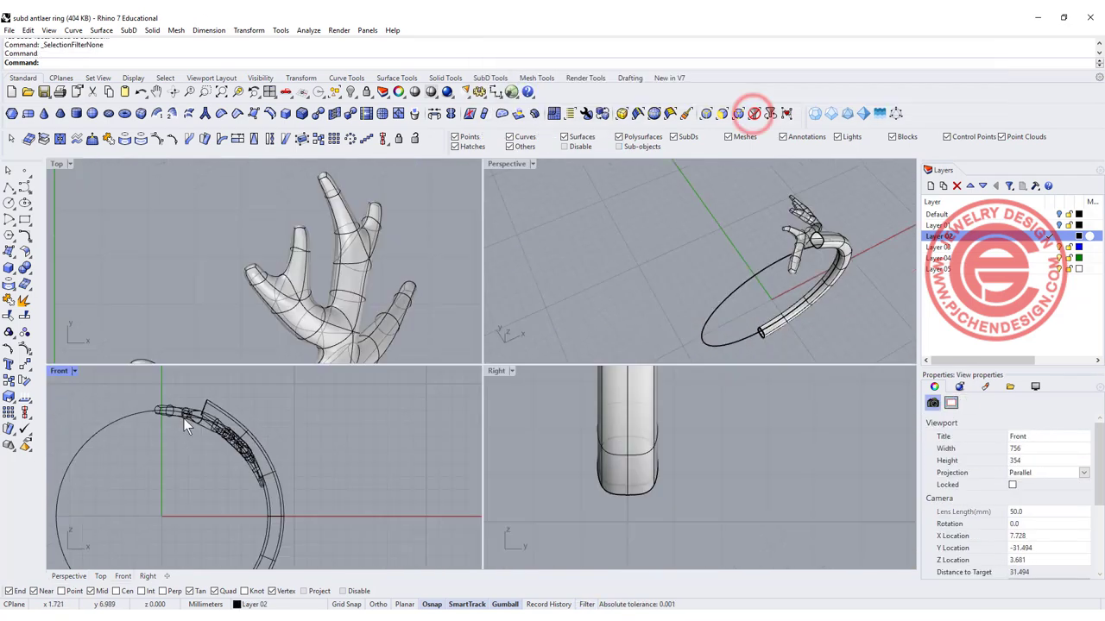
left_click(183, 412)
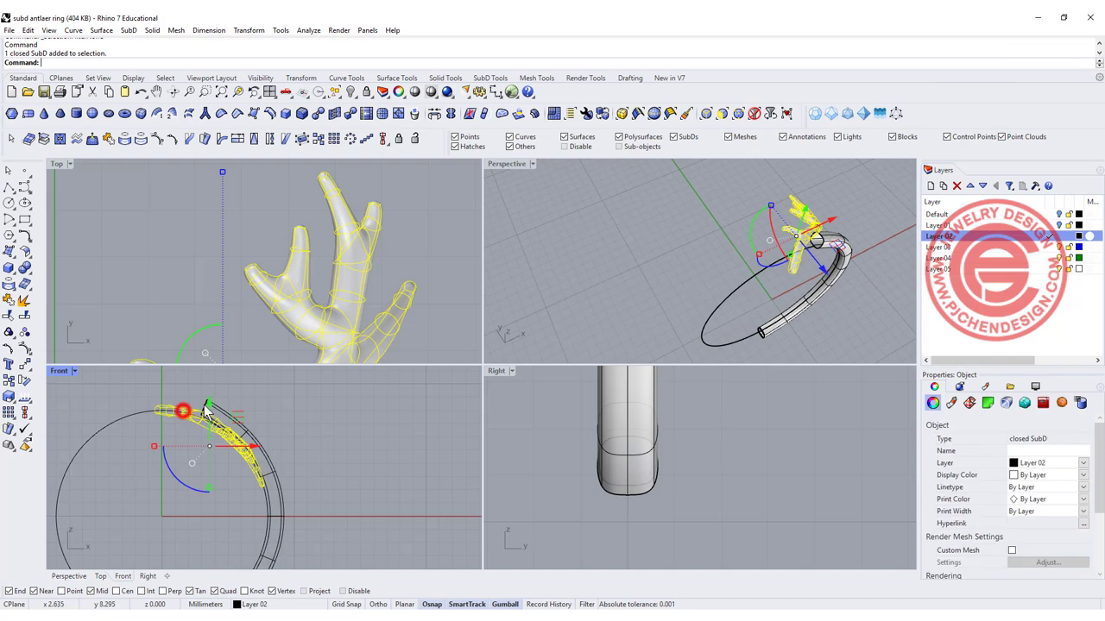
right_click_drag(205, 403, 221, 426)
left_click_drag(224, 424, 223, 414)
scroll(219, 440, "up", 6)
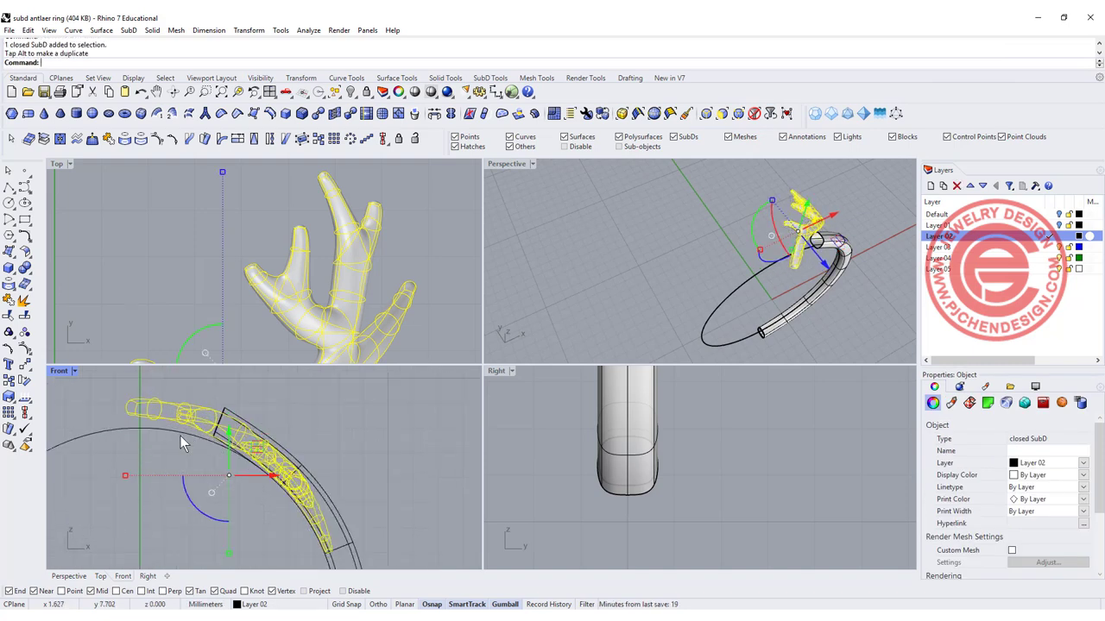
Adjust the antler's vertical scale, rotation and position in the Front view so it follows the ring's curve.
left_click_drag(229, 556, 234, 560)
scroll(264, 436, "down", 2)
right_click_drag(262, 433, 250, 419)
left_click_drag(222, 521, 222, 527)
left_click_drag(184, 480, 188, 486)
left_click_drag(245, 417, 268, 405)
left_click(255, 208)
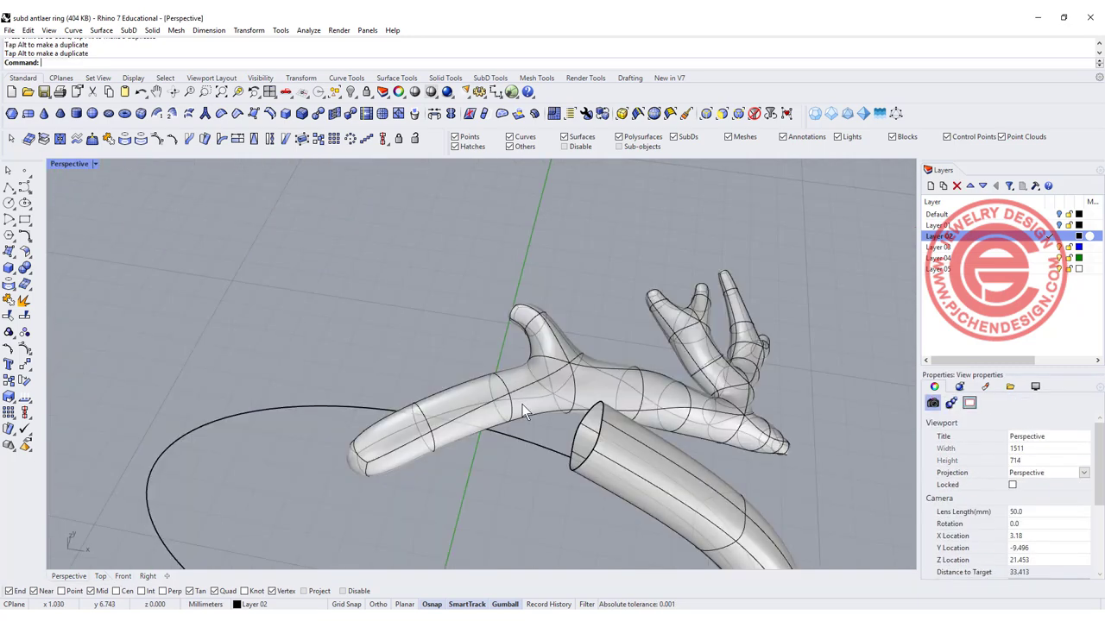
right_click_drag(521, 404, 588, 352)
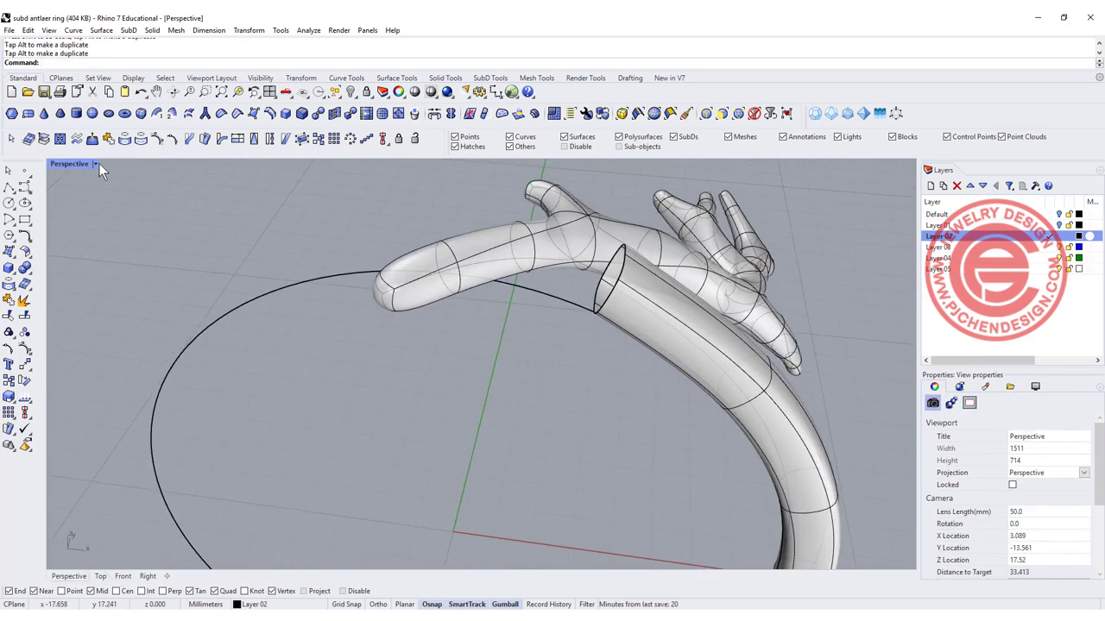
Filter the selection to edges and move the edge loop at the band's open end away from the antler, along the ring's curve.
double_click(59, 164)
scroll(207, 278, "up", 6)
right_click_drag(216, 271, 225, 233)
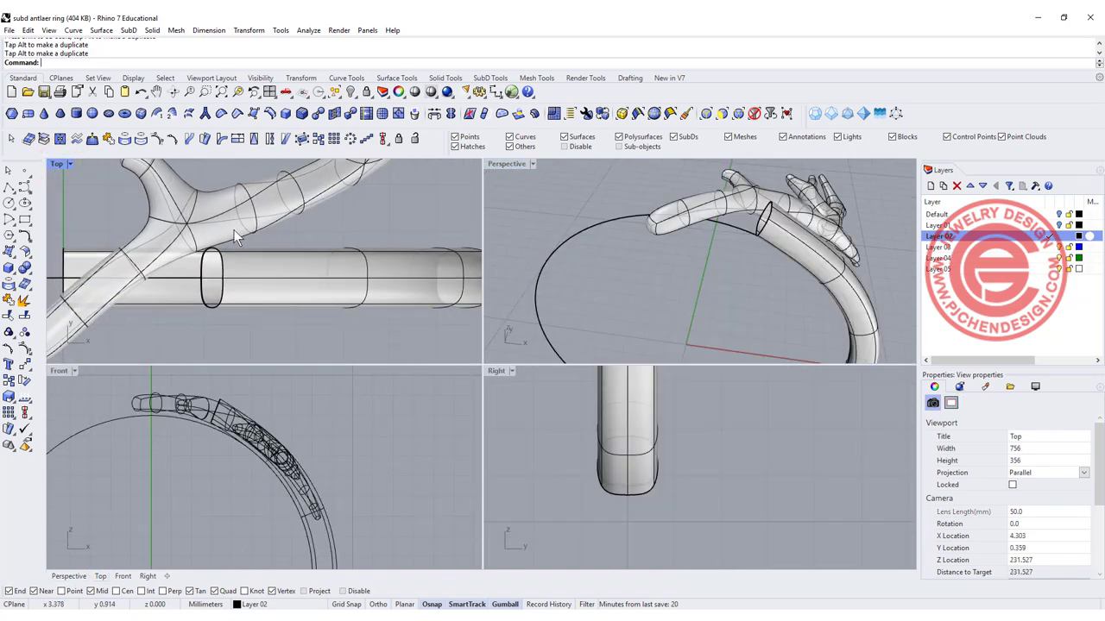
left_click(705, 114)
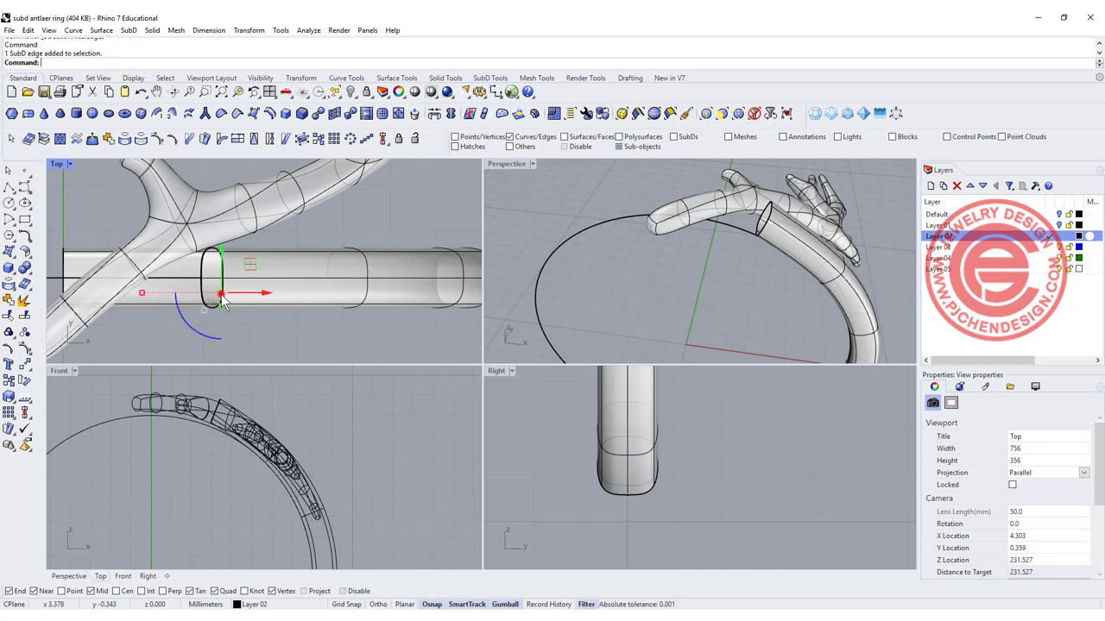
left_click(221, 295)
double_click(223, 268, "shift")
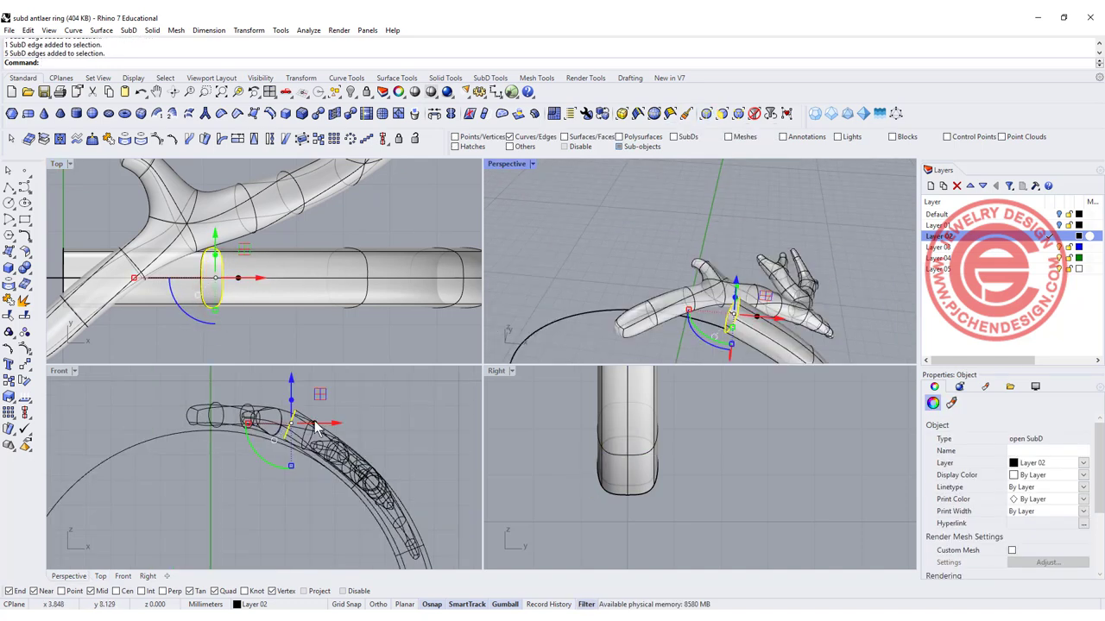
left_click_drag(323, 401, 337, 414)
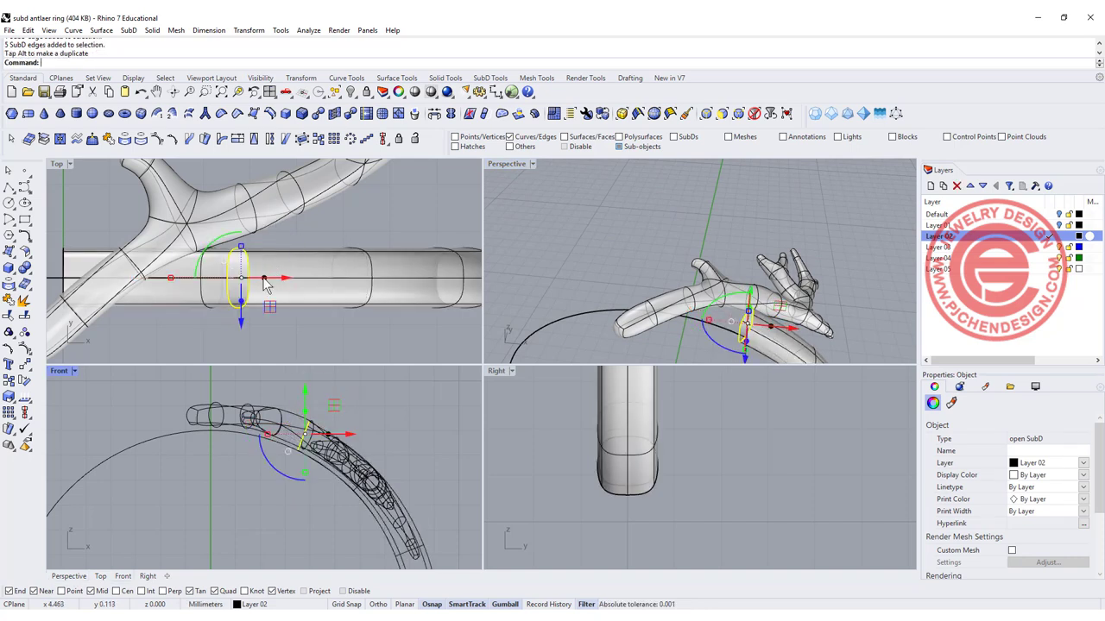
left_click(661, 234)
Filter the selection to faces and delete the two adjacent antler faces on the side facing the band's open end.
double_click(500, 164)
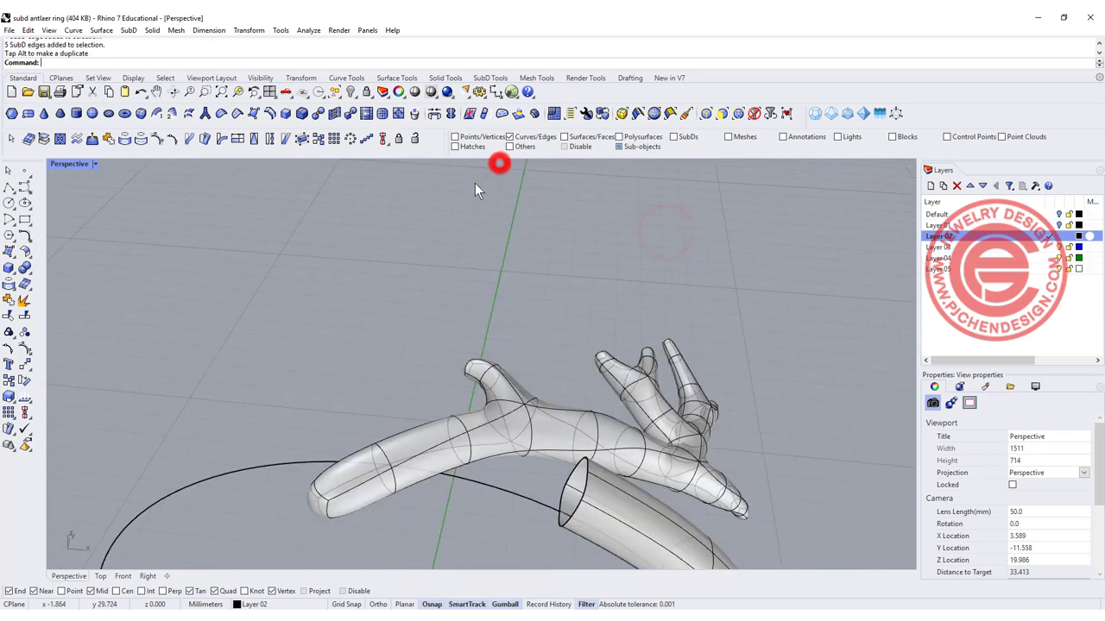
scroll(449, 276, "up", 2)
left_click(723, 113)
left_click(416, 251)
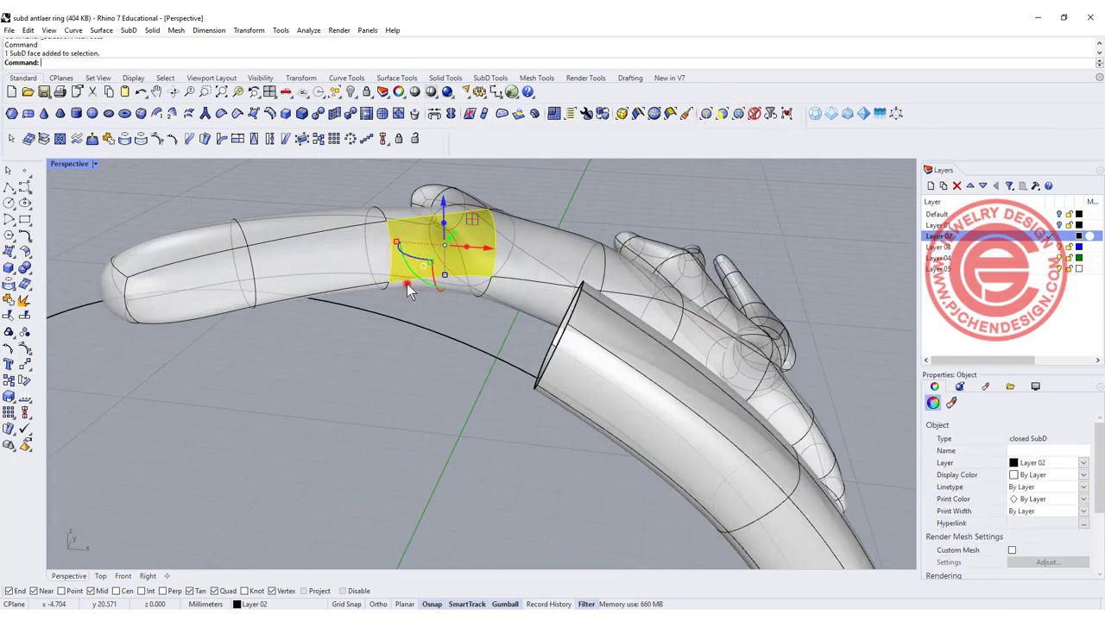
left_click(411, 278)
left_click(409, 268, "shift")
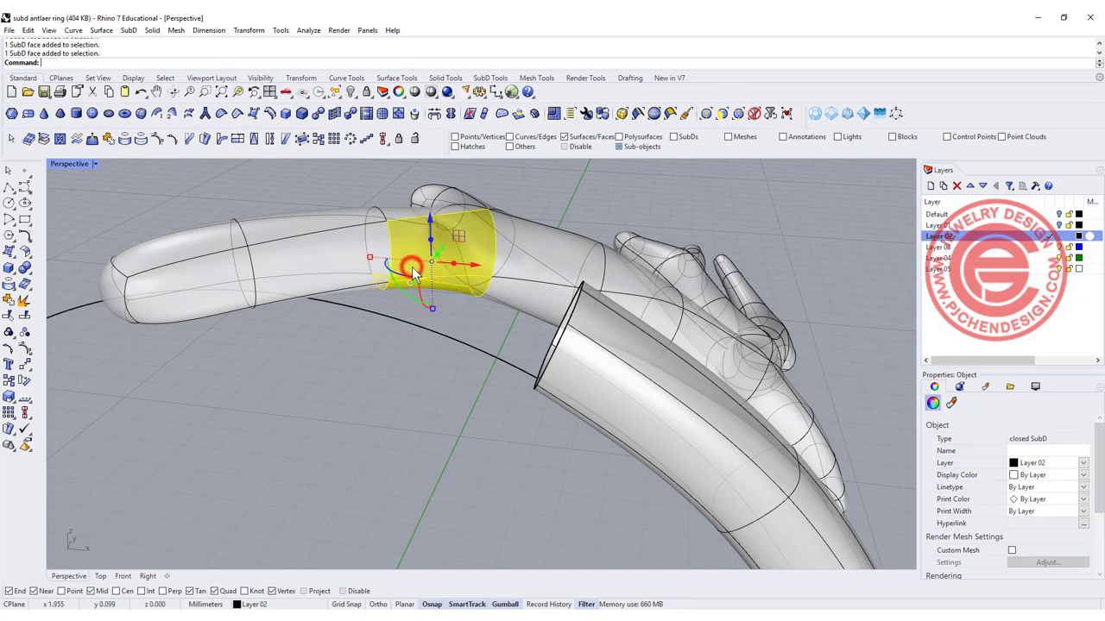
key("Delete")
right_click_drag(486, 257, 489, 259)
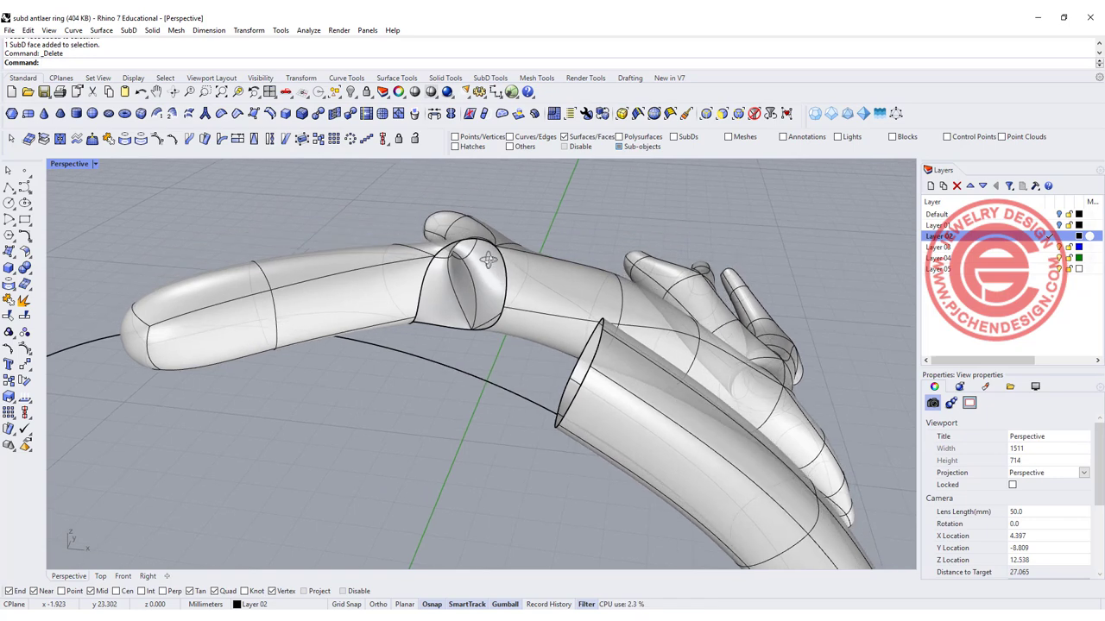
Filter the selection to edges and select the boundary edges around the antler's new opening one by one.
left_click(705, 115)
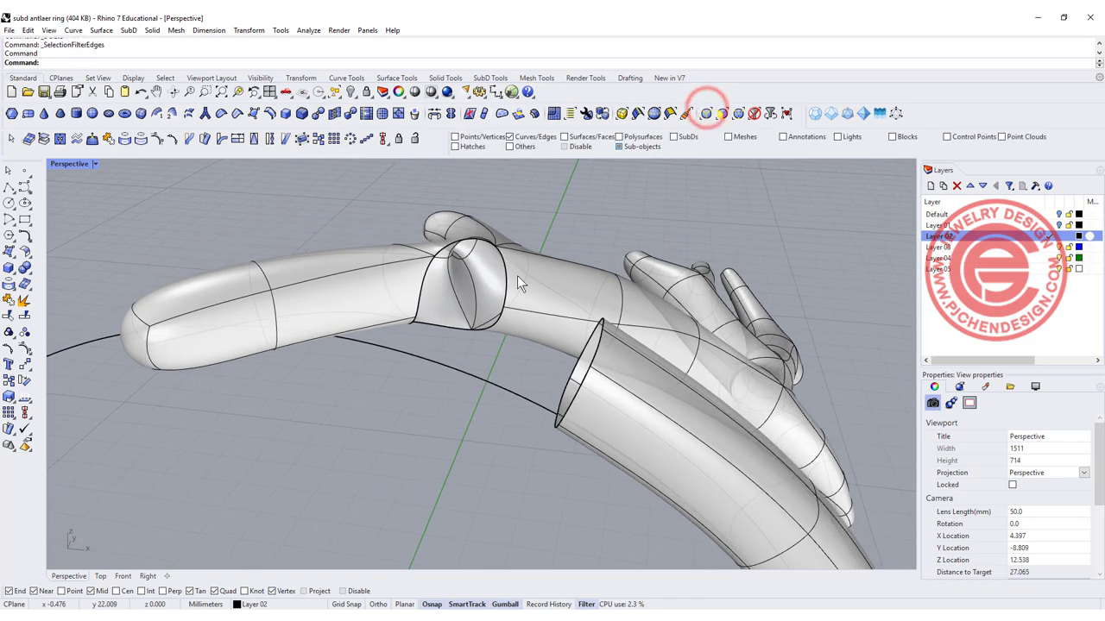
left_click(492, 263)
left_click(475, 238)
left_click(421, 278)
left_click(411, 197)
left_click(414, 298)
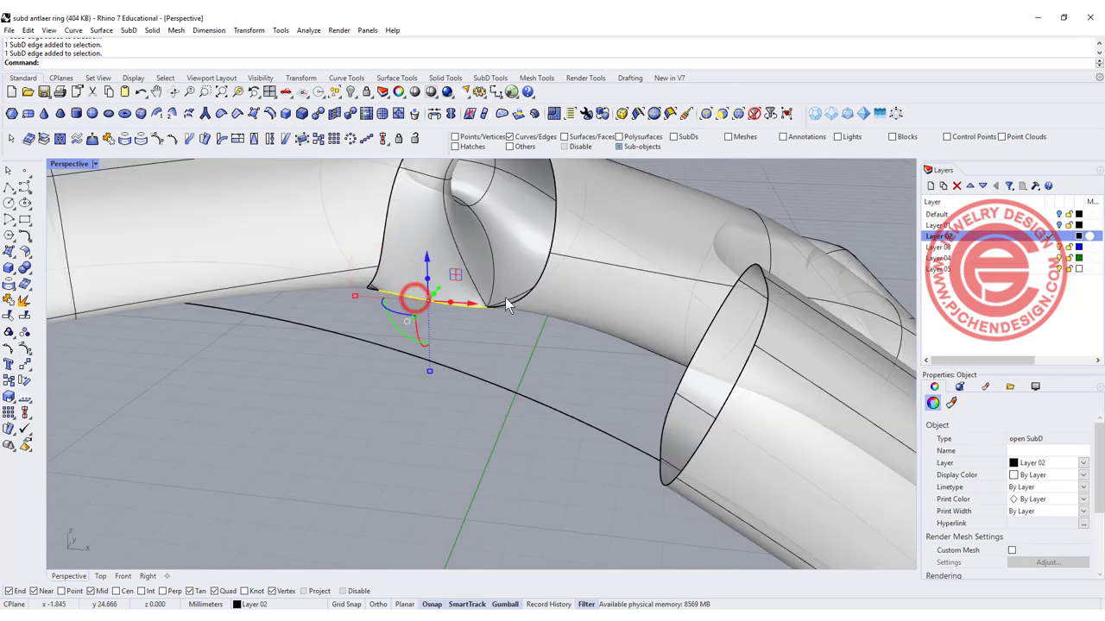
left_click(506, 302)
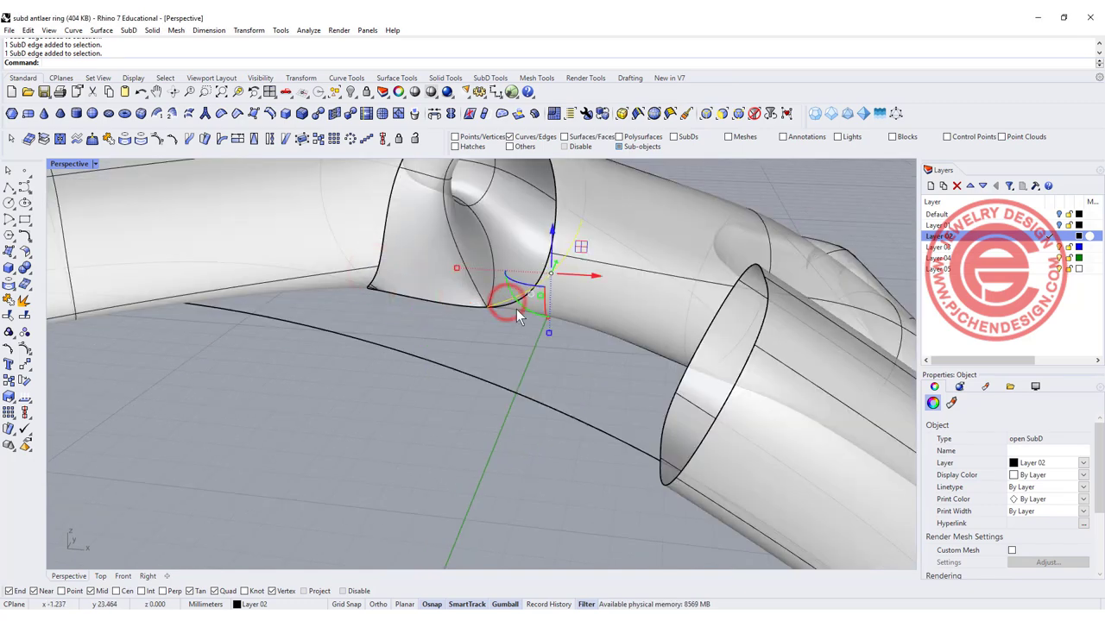
left_click(522, 306)
left_click(516, 304)
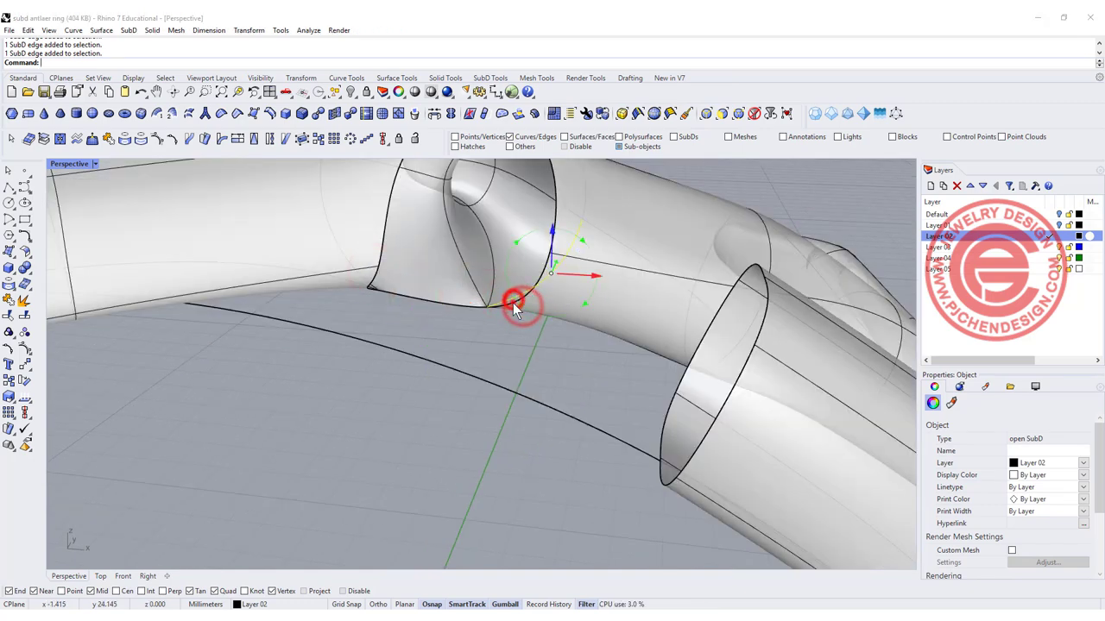